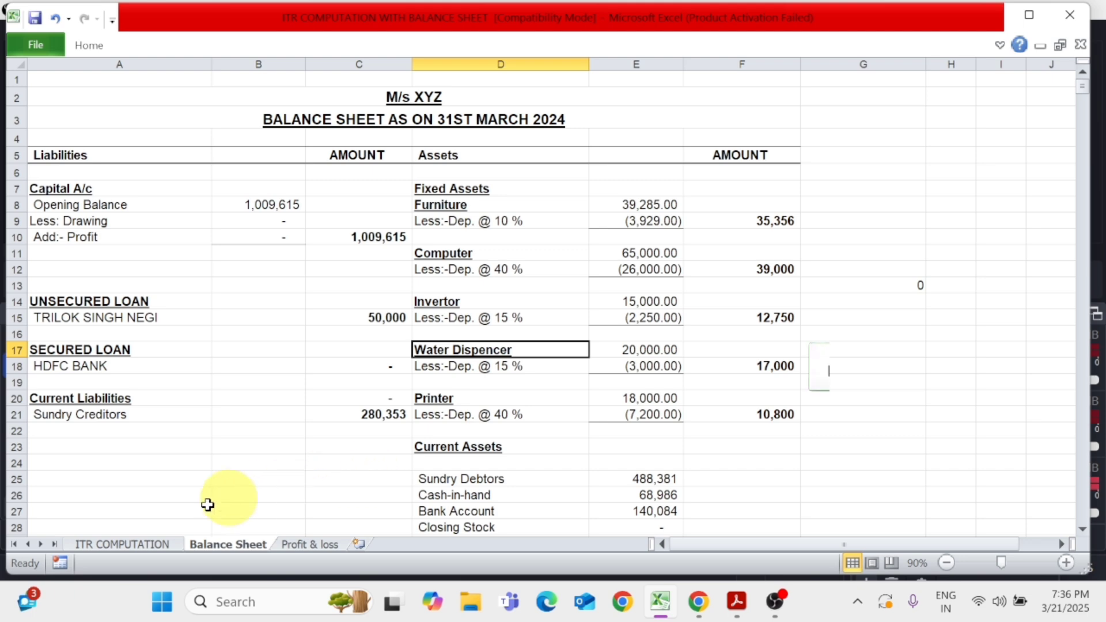
# Look through the workbook's ITR COMPUTATION, Profit & loss and Balance Sheet worksheets, ending on the ITR computation
pyautogui.click(173, 550)
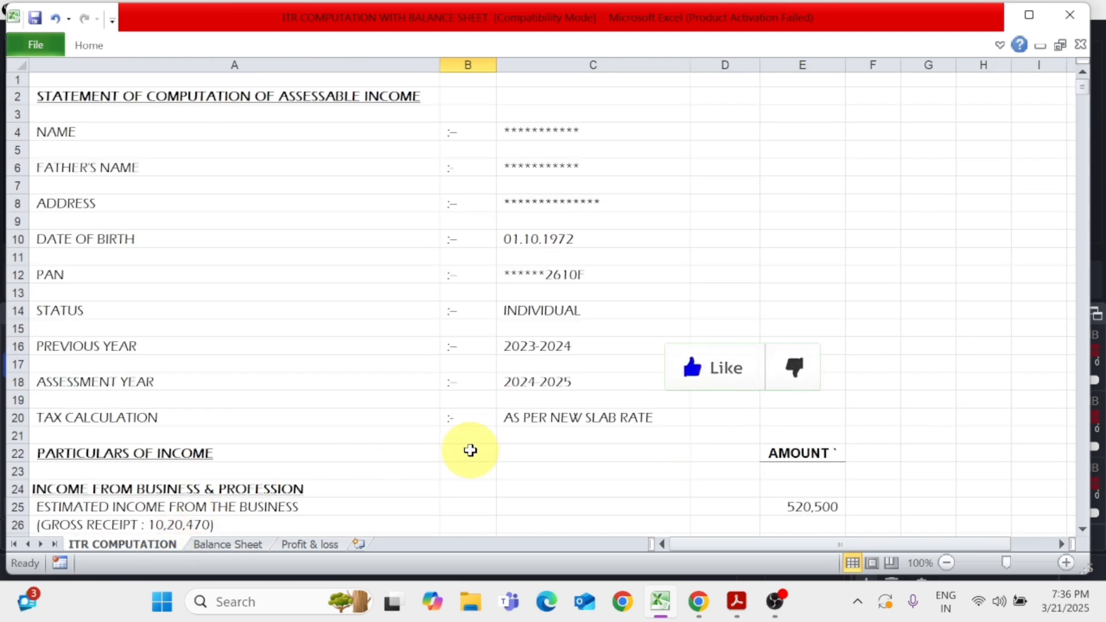
pyautogui.click(468, 275)
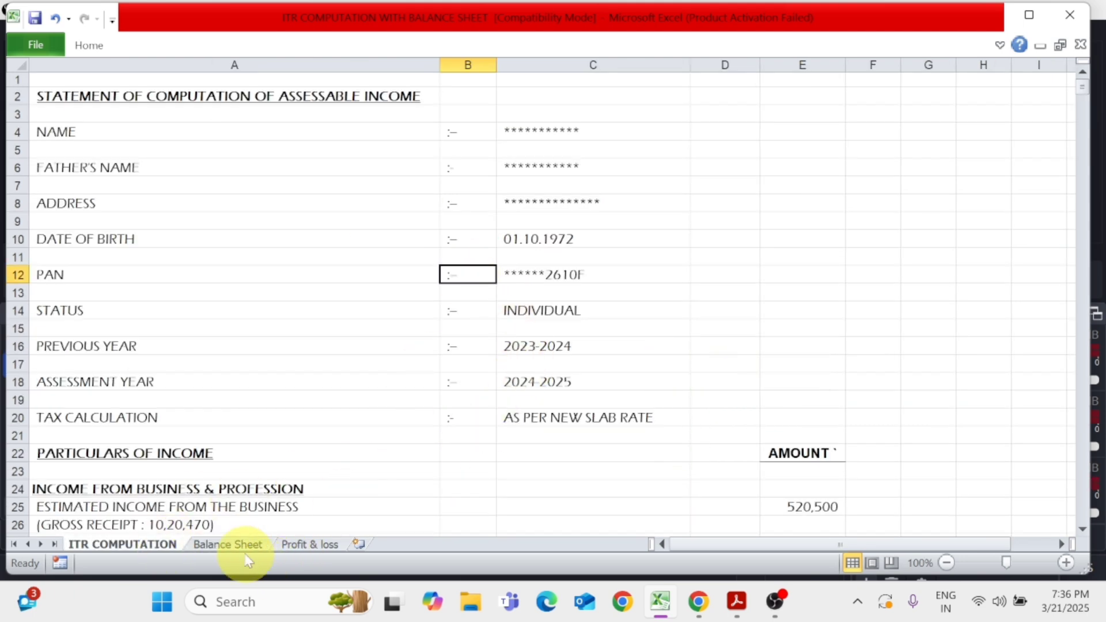
pyautogui.click(291, 544)
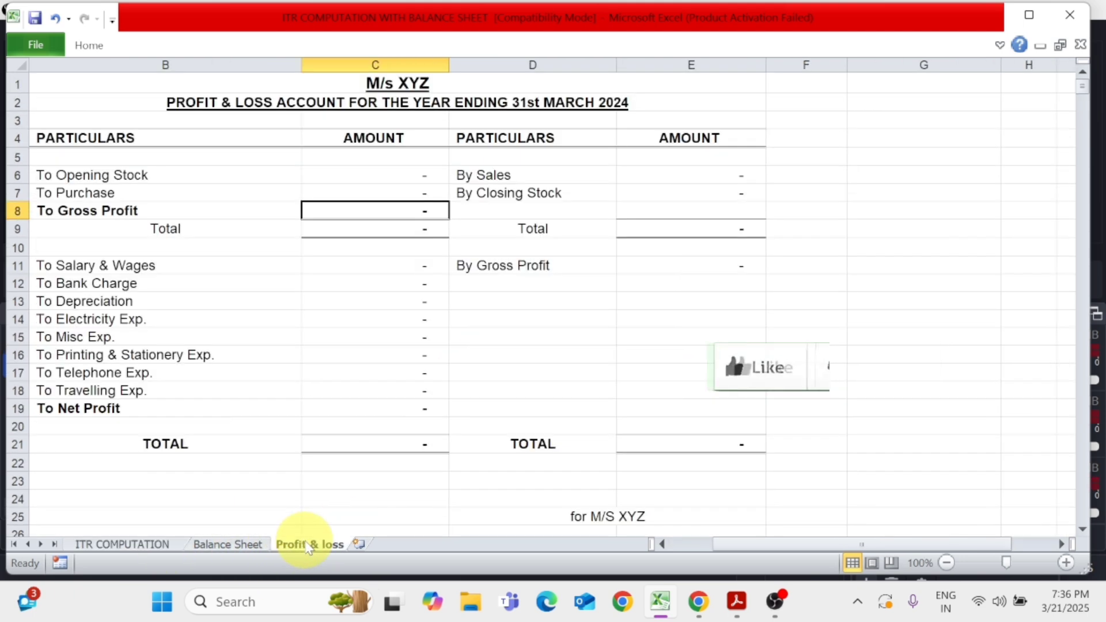
pyautogui.click(248, 545)
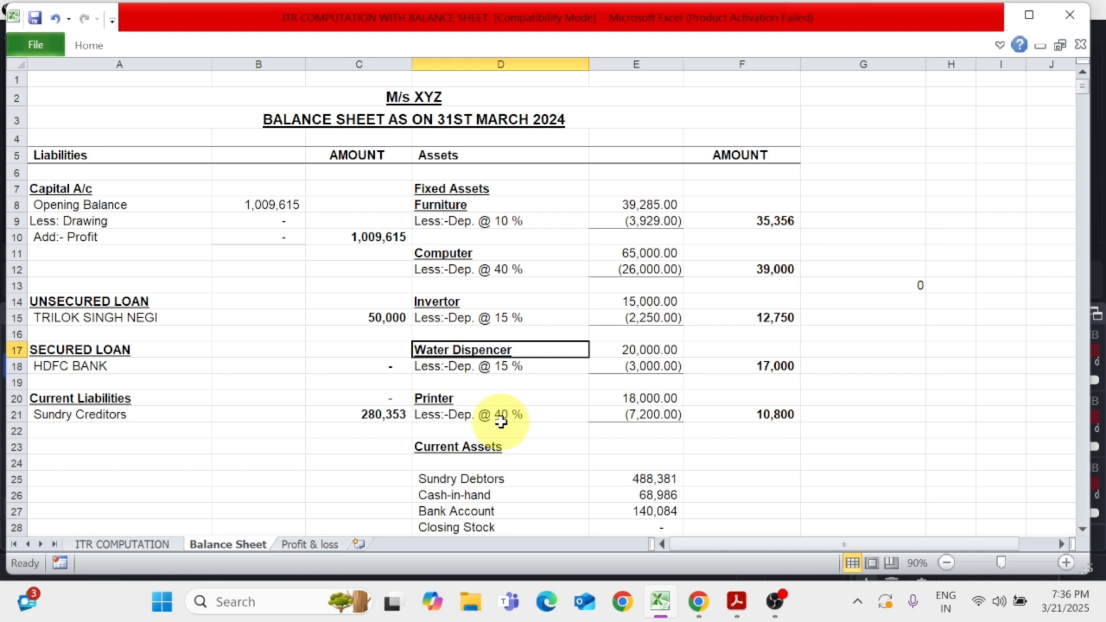
pyautogui.click(156, 545)
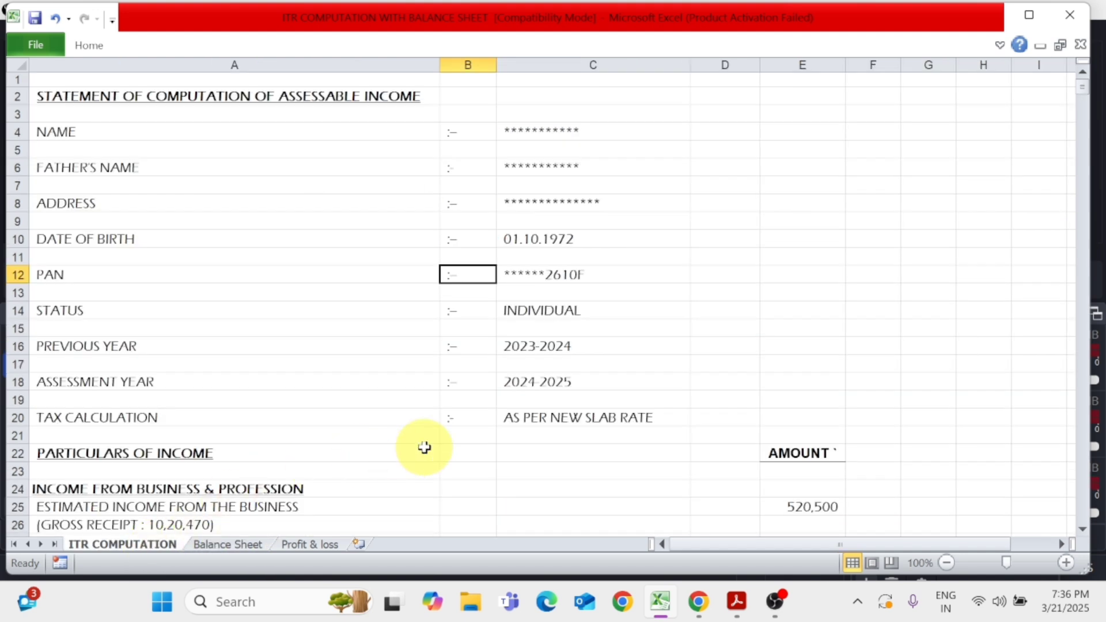
# Review the name, father's name, address, date of birth and PAN fields in the computation, glancing at ITR FORM.pdf in Acrobat
pyautogui.click(190, 131)
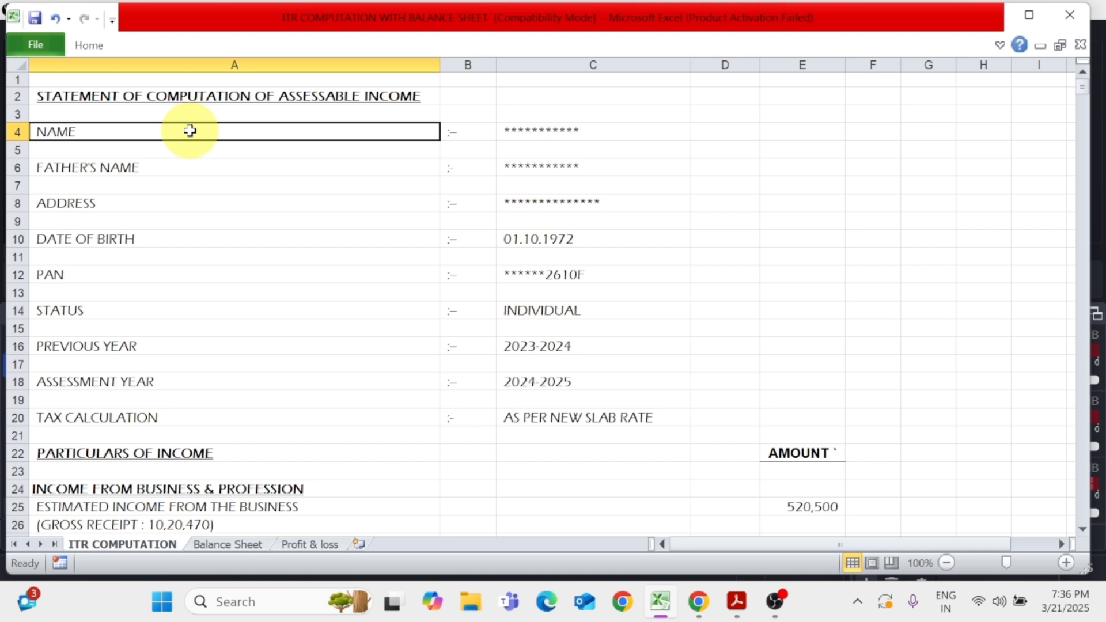
pyautogui.click(523, 132)
pyautogui.click(313, 169)
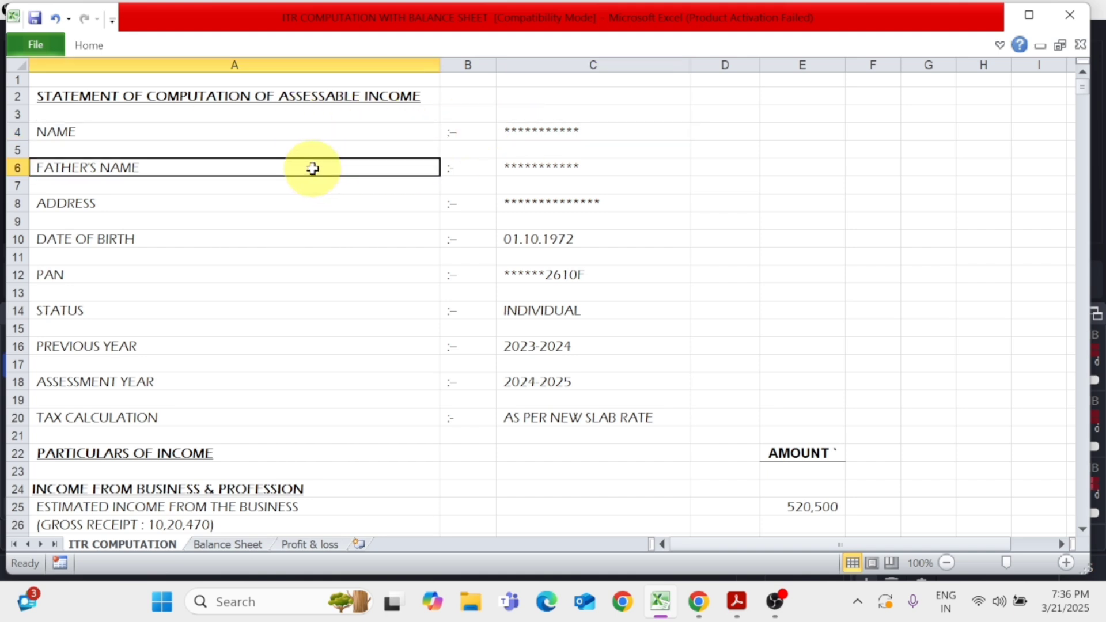
pyautogui.click(509, 166)
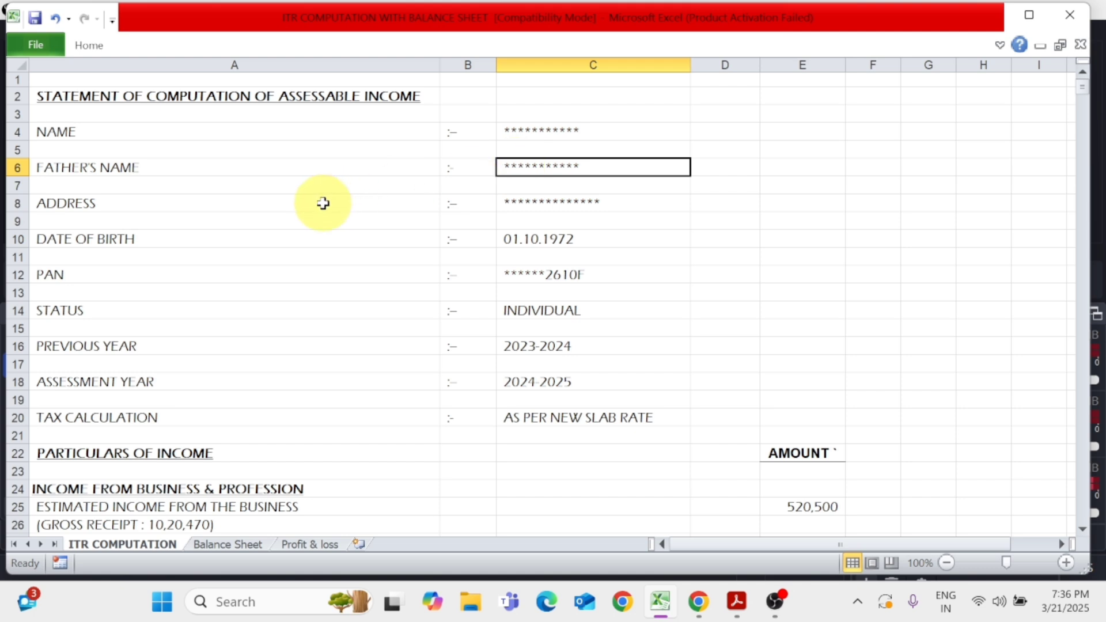
pyautogui.click(345, 202)
pyautogui.click(545, 204)
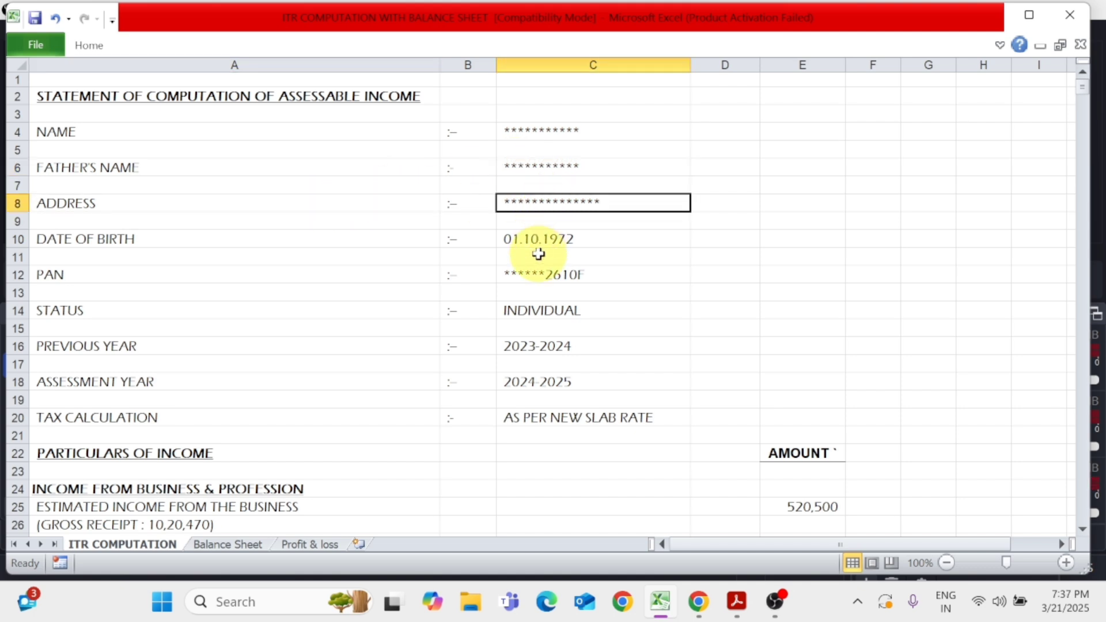
pyautogui.click(285, 244)
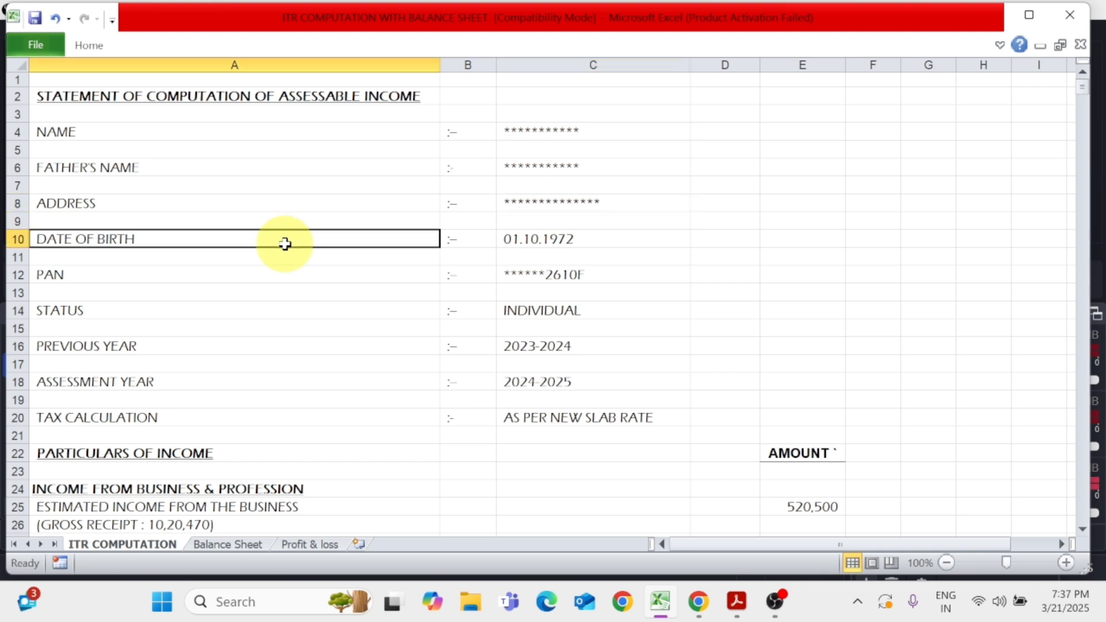
pyautogui.click(538, 239)
pyautogui.click(298, 282)
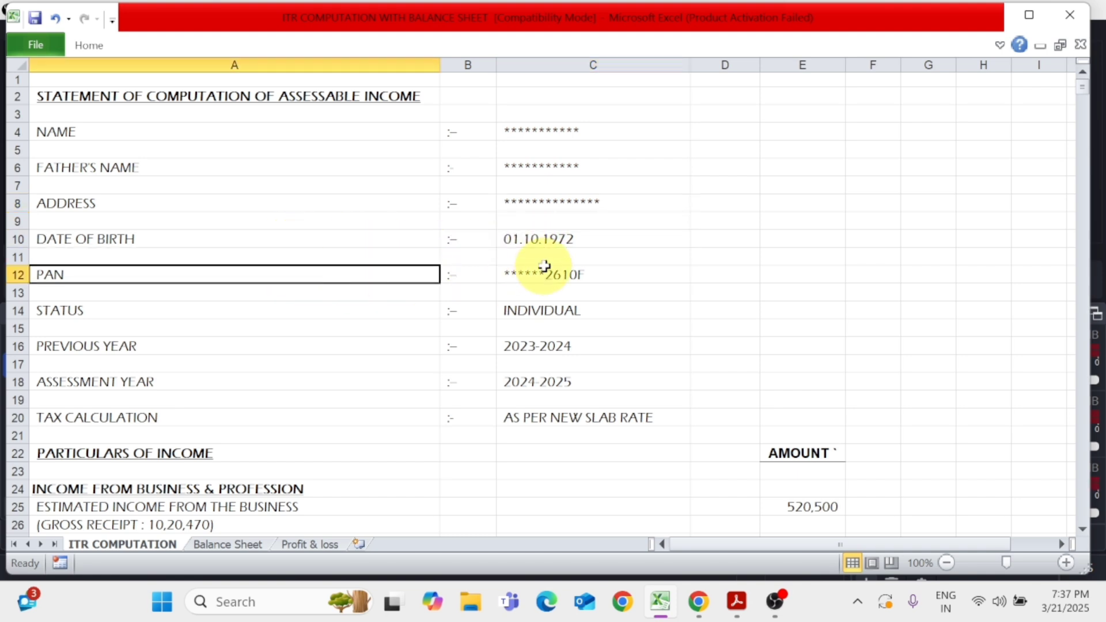
pyautogui.hotkey('alt', 'Tab')
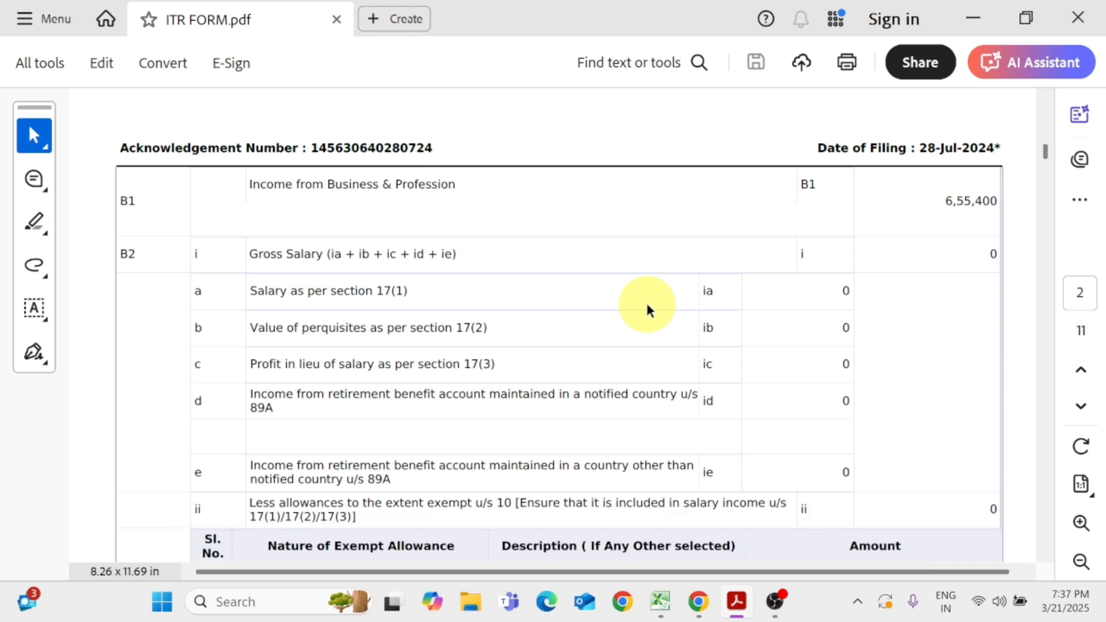
pyautogui.hotkey('alt', 'Tab')
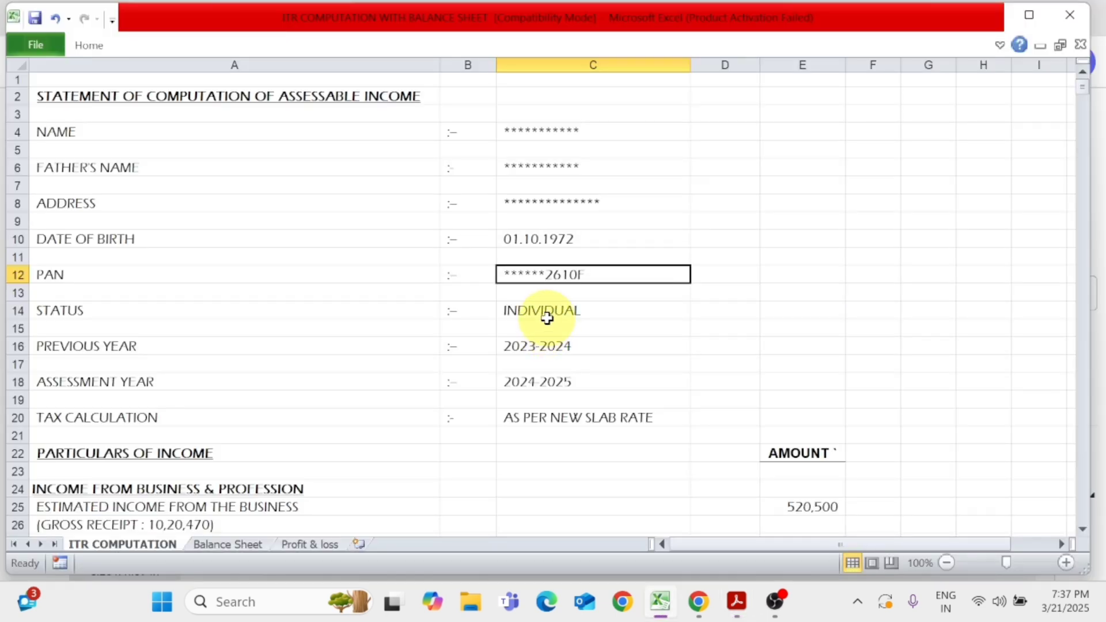
# Review the status, previous year, assessment year and tax calculation entries in the computation's header
pyautogui.click(100, 311)
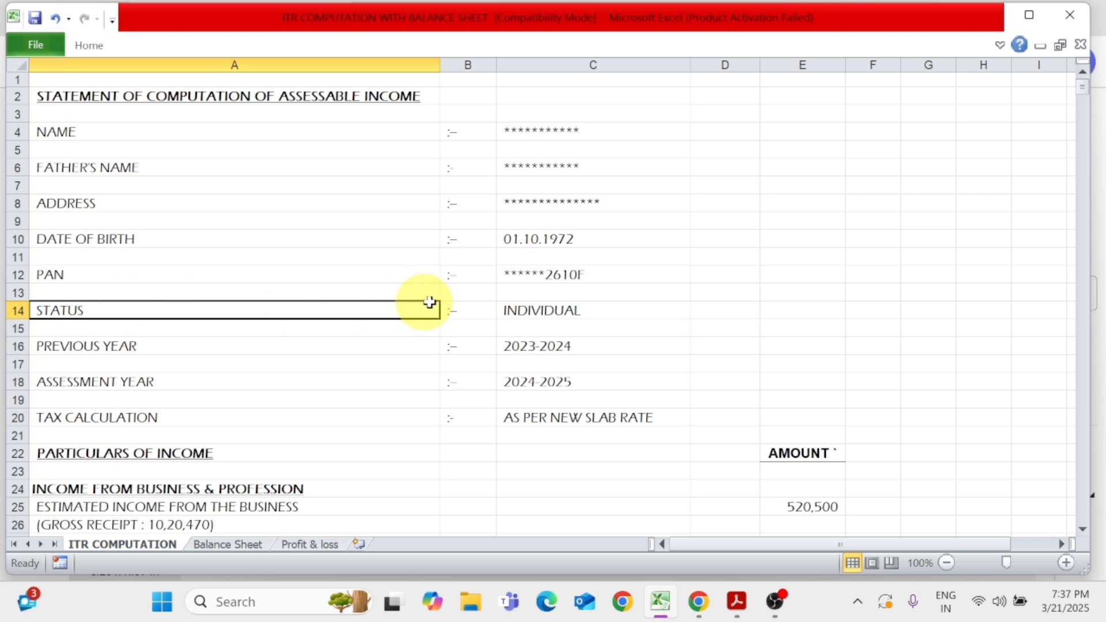
pyautogui.click(548, 311)
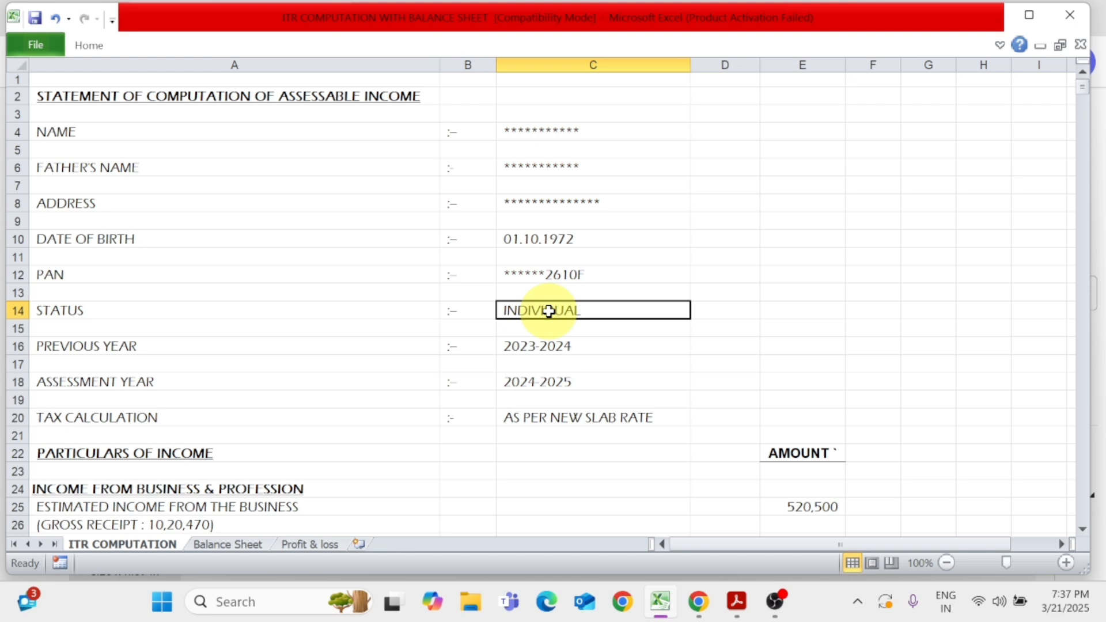
pyautogui.click(190, 345)
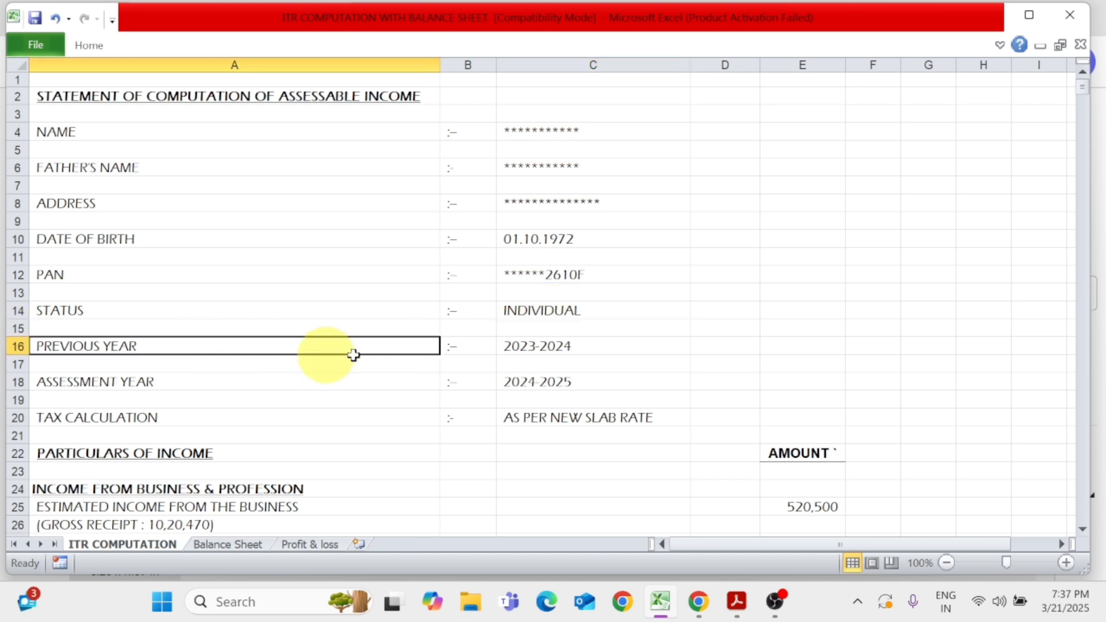
pyautogui.click(564, 349)
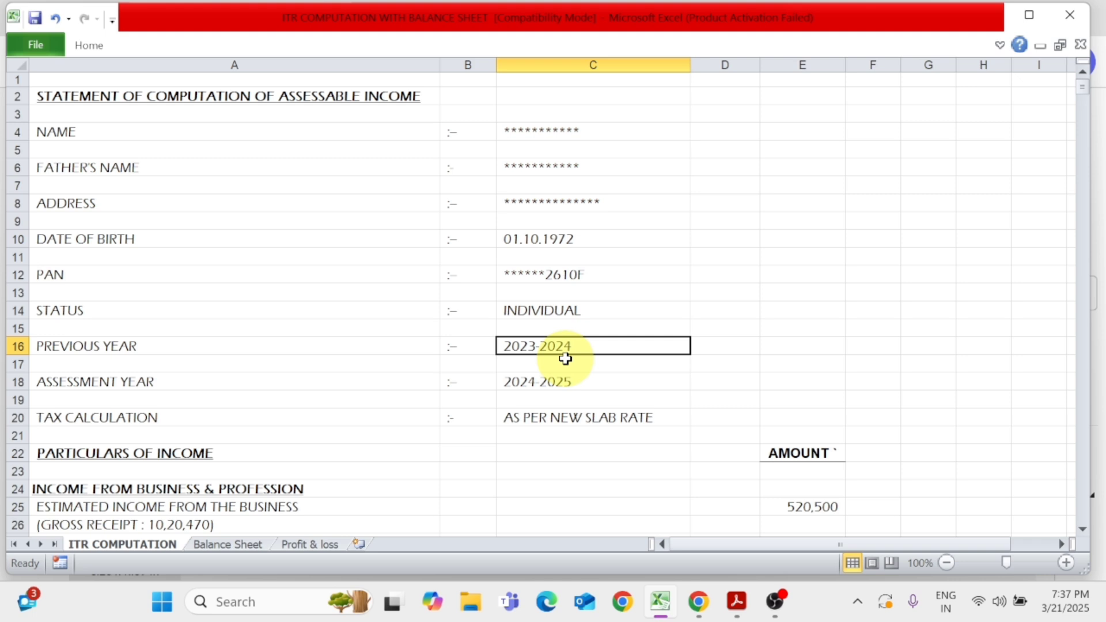
pyautogui.click(264, 345)
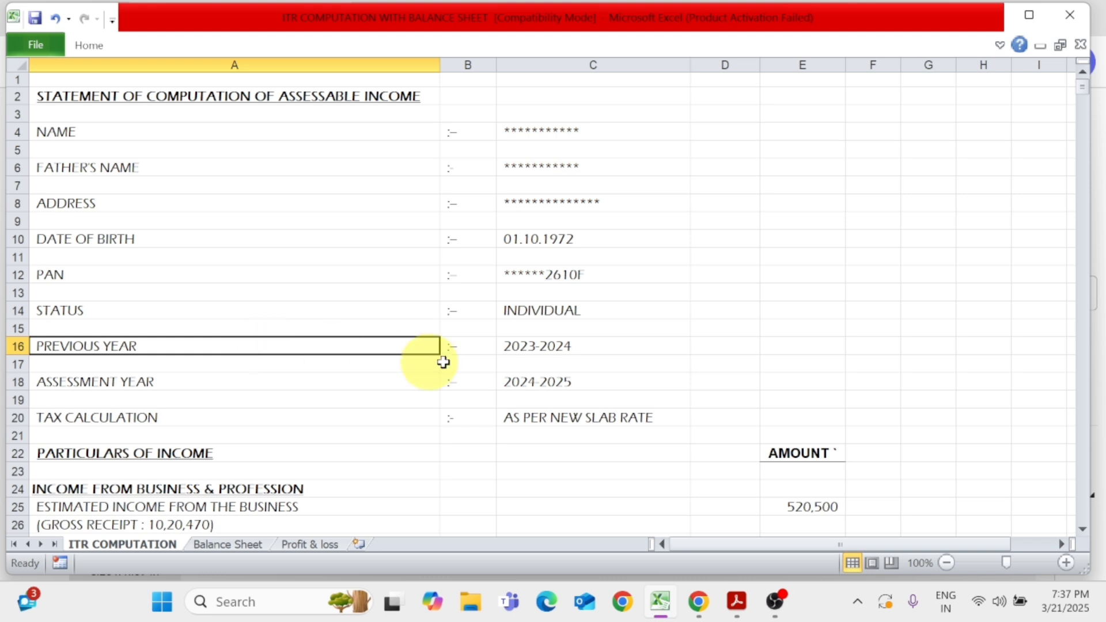
pyautogui.click(537, 349)
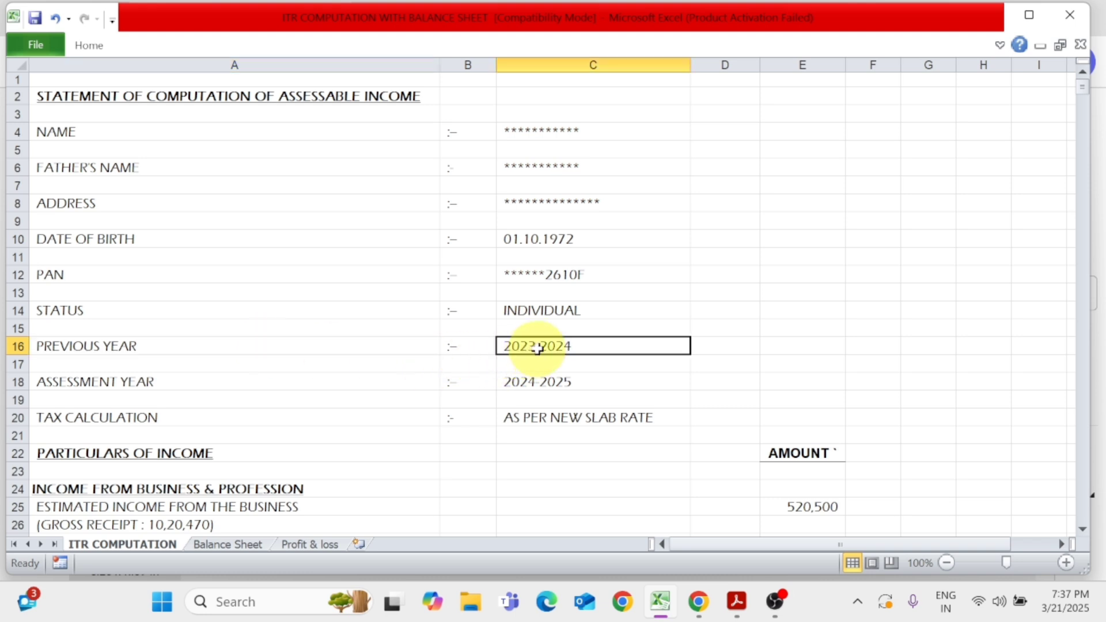
pyautogui.click(227, 382)
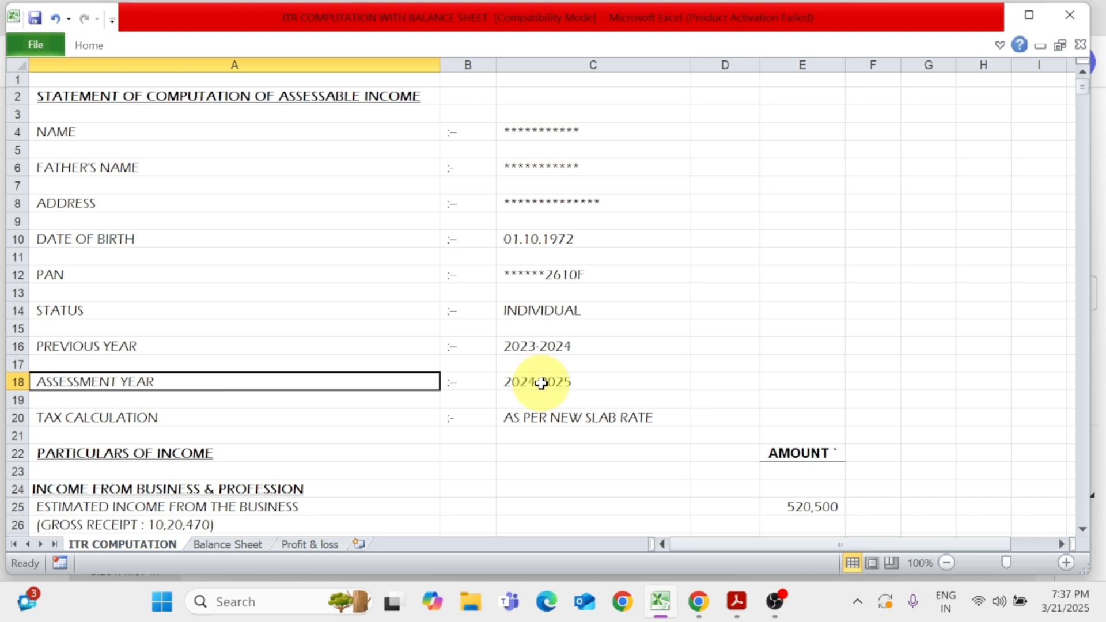
pyautogui.click(247, 423)
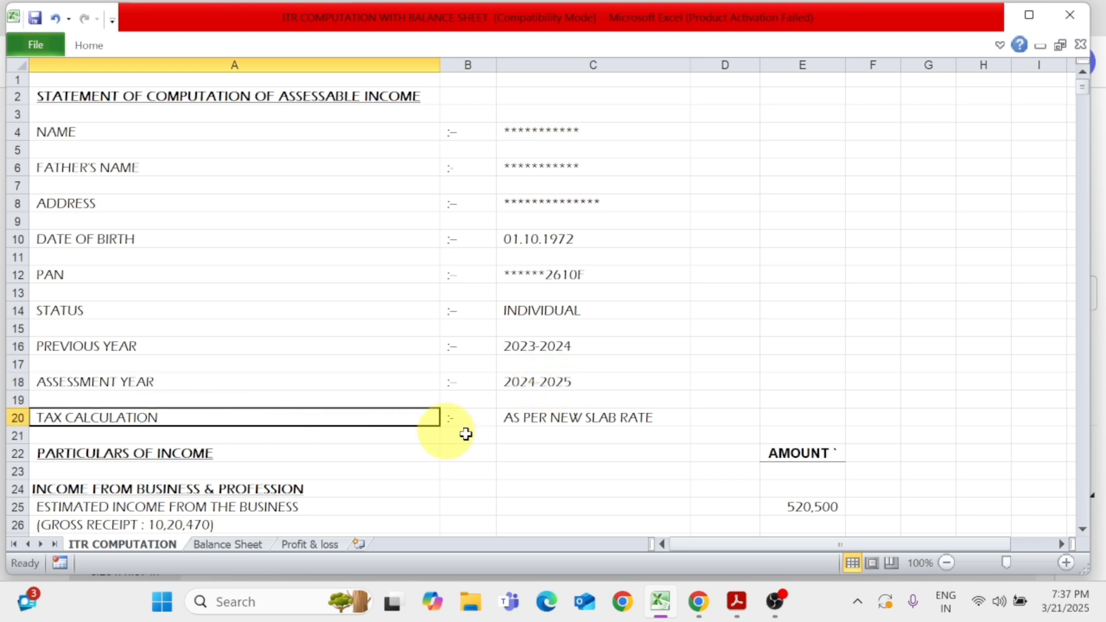
pyautogui.click(559, 424)
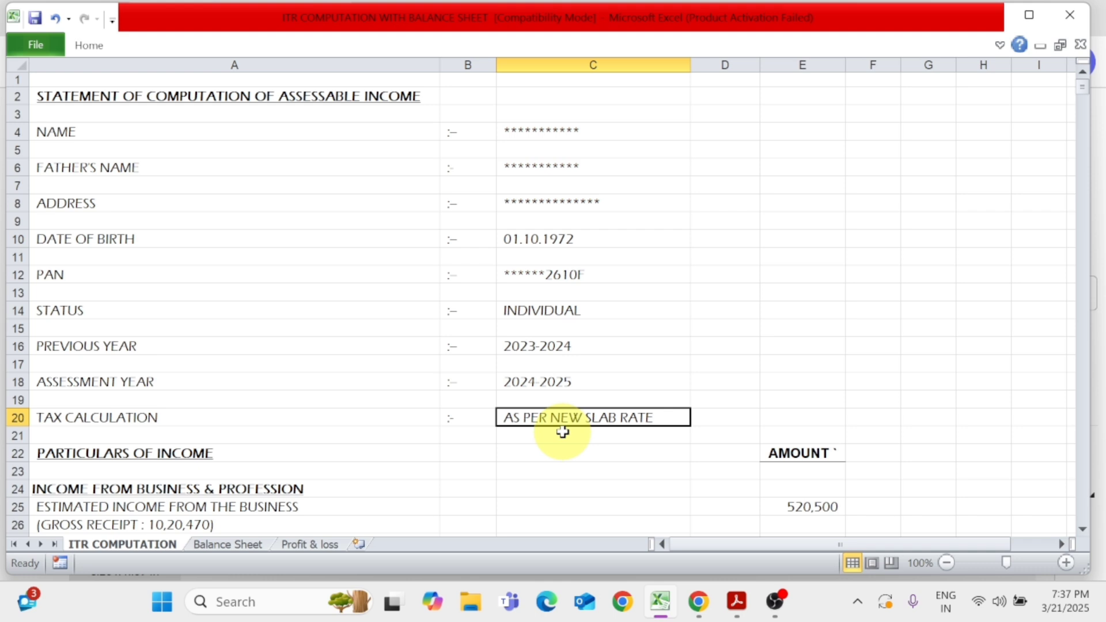
# Look up Income from Business & Profession in ITR FORM.pdf in Acrobat and set the Excel computation's estimated business income to 655400
pyautogui.scroll(-2, 562, 432)
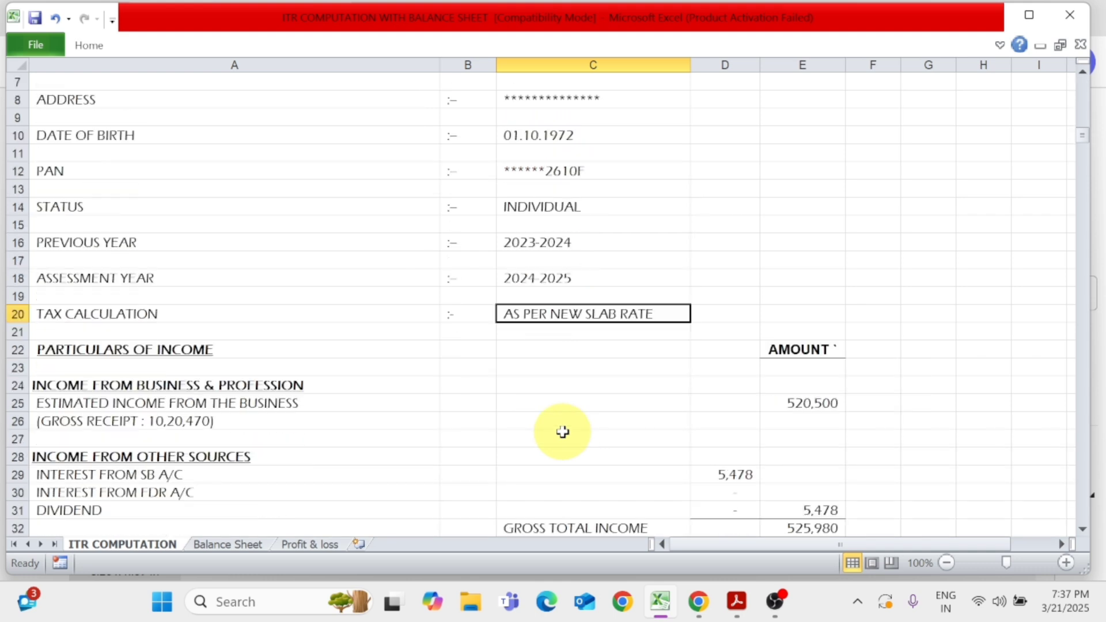
pyautogui.scroll(-1, 562, 432)
pyautogui.click(165, 298)
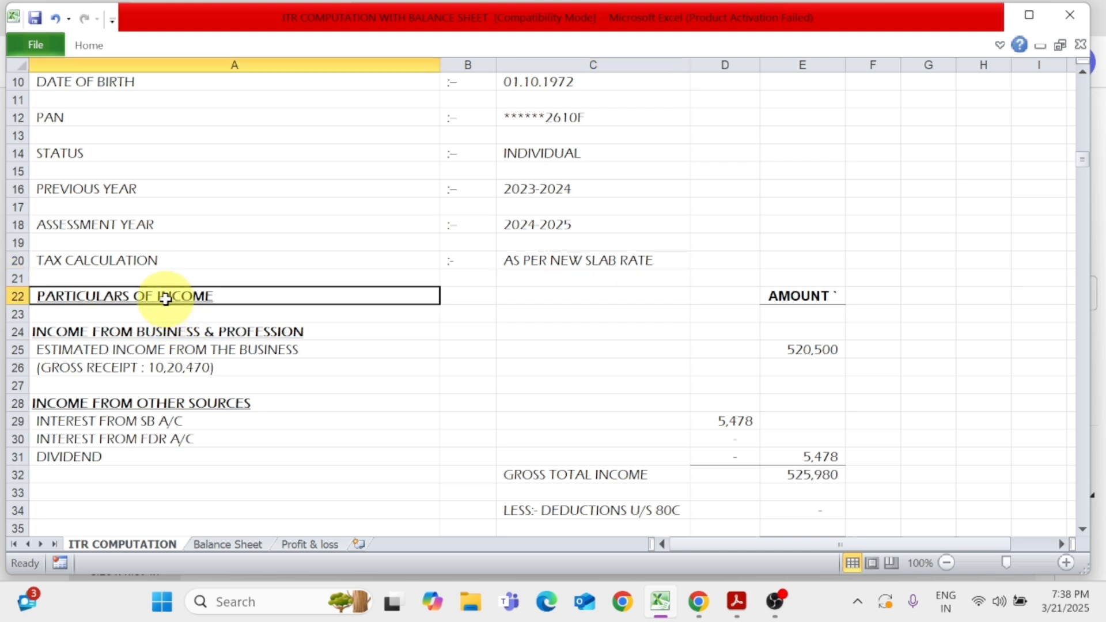
pyautogui.click(791, 296)
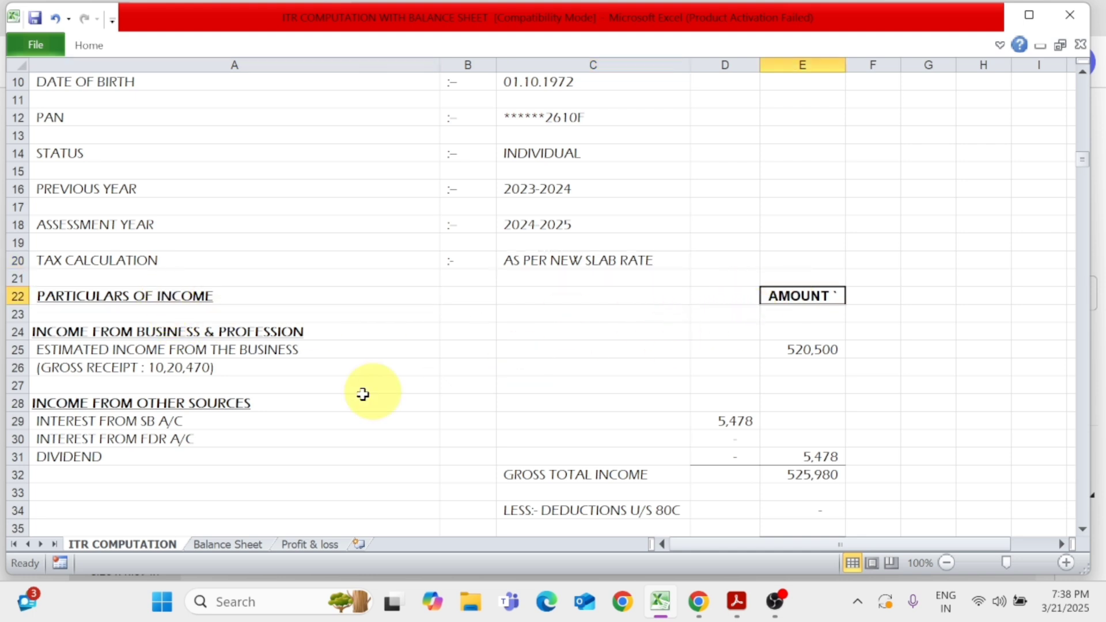
pyautogui.click(115, 339)
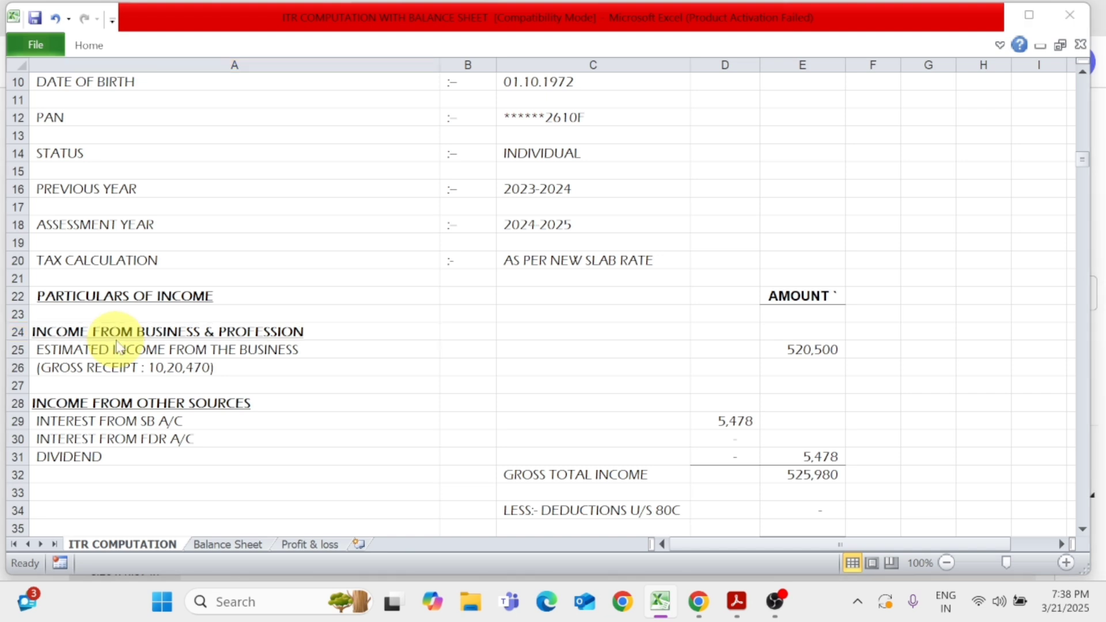
pyautogui.hotkey('alt', 'Tab')
pyautogui.scroll(2, 396, 343)
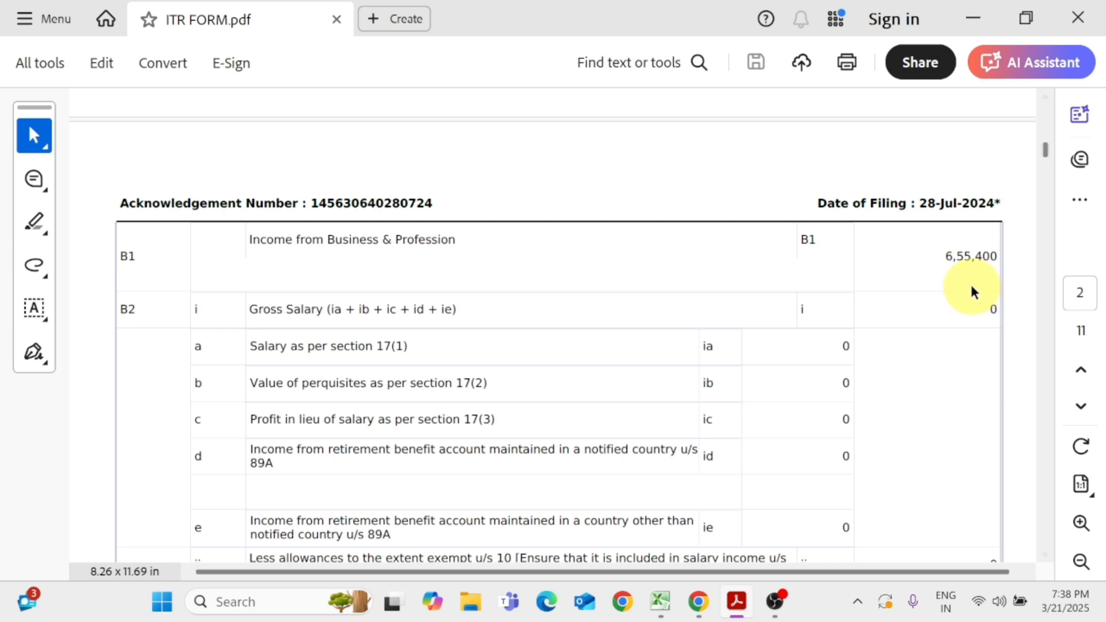
pyautogui.hotkey('alt', 'Tab')
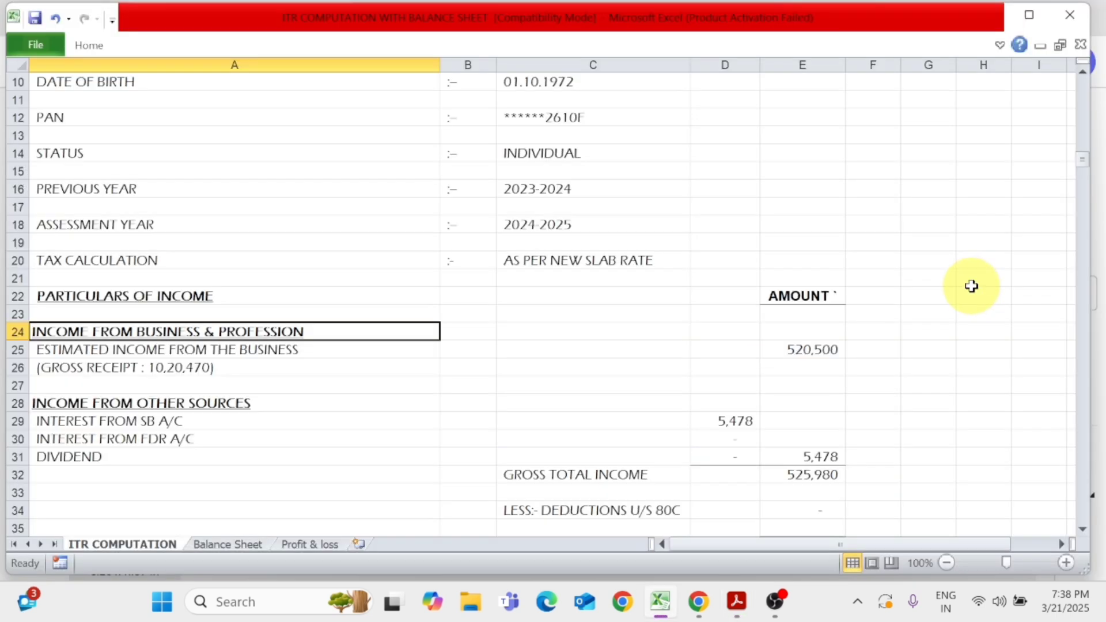
pyautogui.click(782, 347)
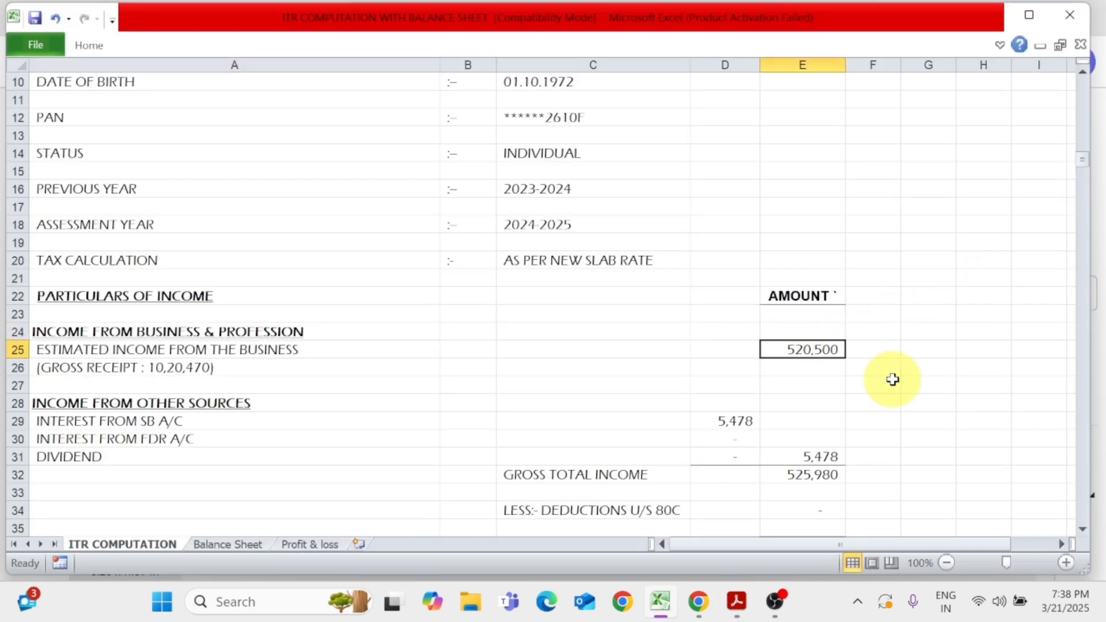
pyautogui.write('655400')
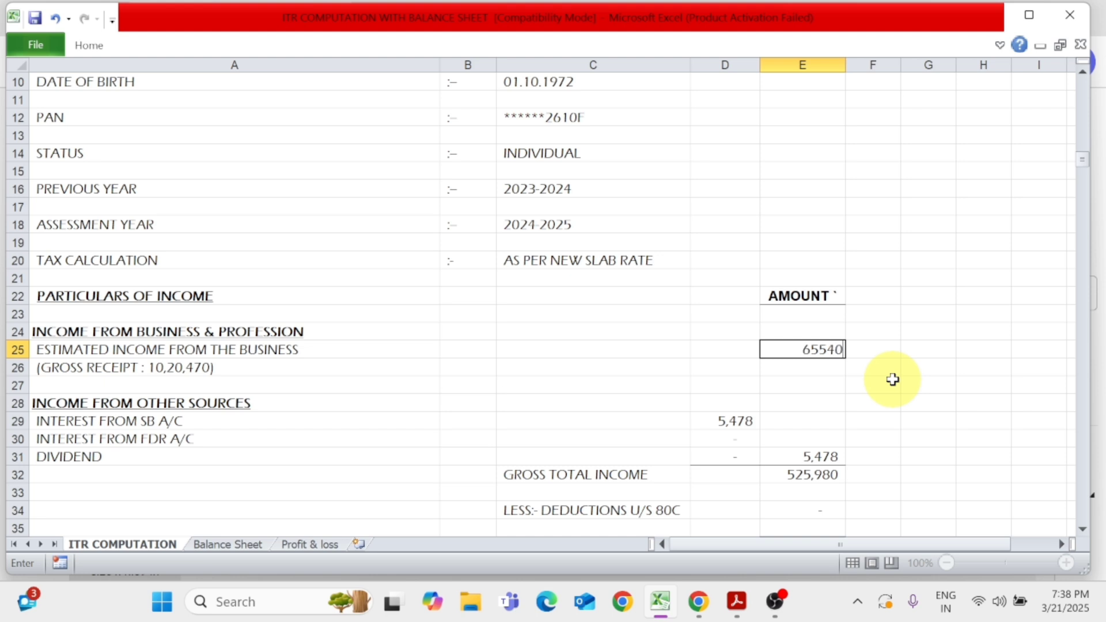
pyautogui.press('Return')
pyautogui.press('Up')
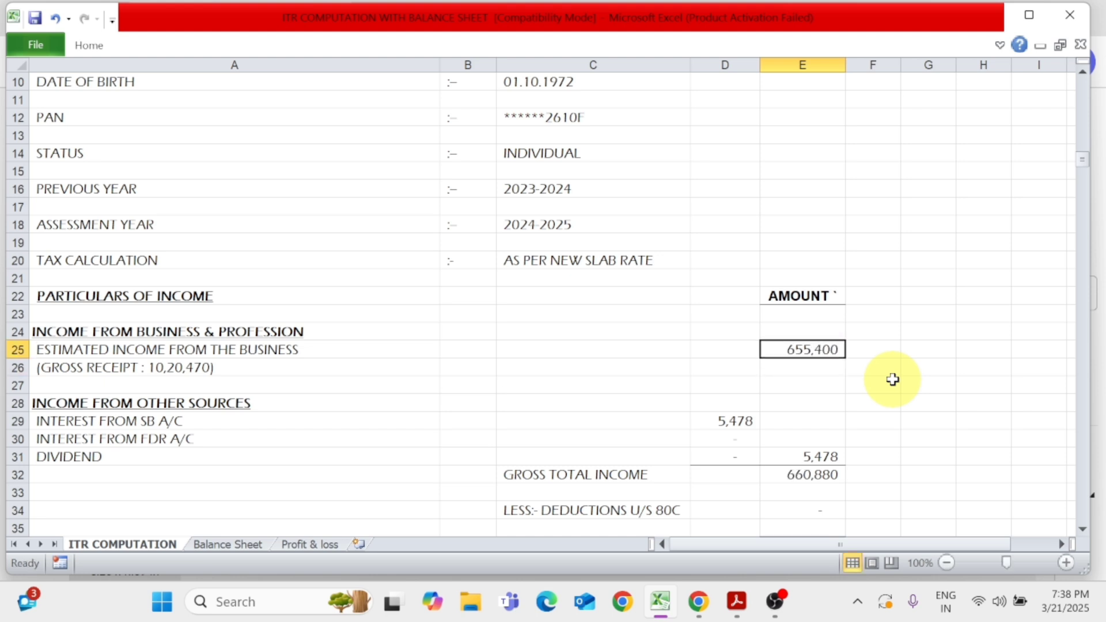
# Check the gross receipt line, switch to ITR FORM.pdf in Acrobat and look up Income from Other Sources and its saving account interest
pyautogui.click(124, 376)
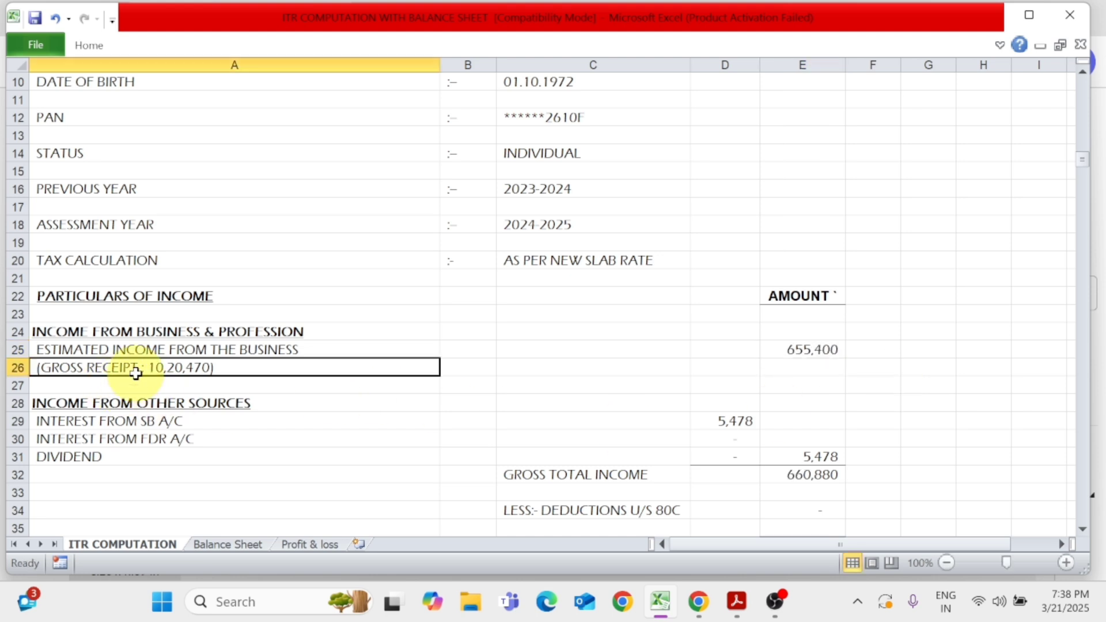
pyautogui.hotkey('alt', 'Tab')
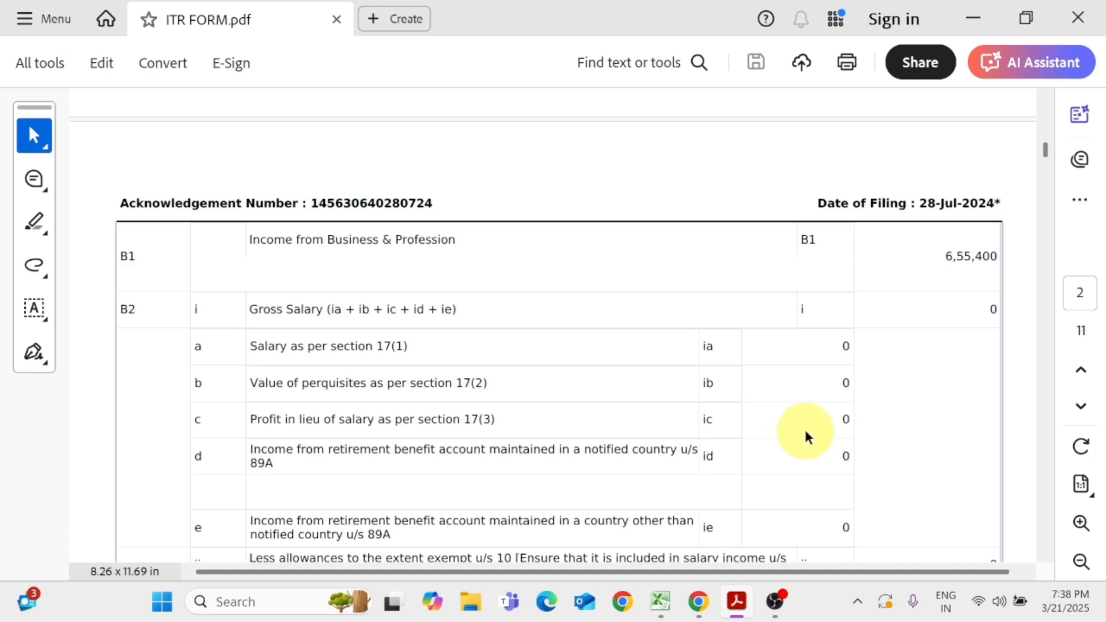
pyautogui.hotkey('alt', 'Tab')
pyautogui.hotkey('alt', 'Tab')
pyautogui.scroll(-12, 953, 487)
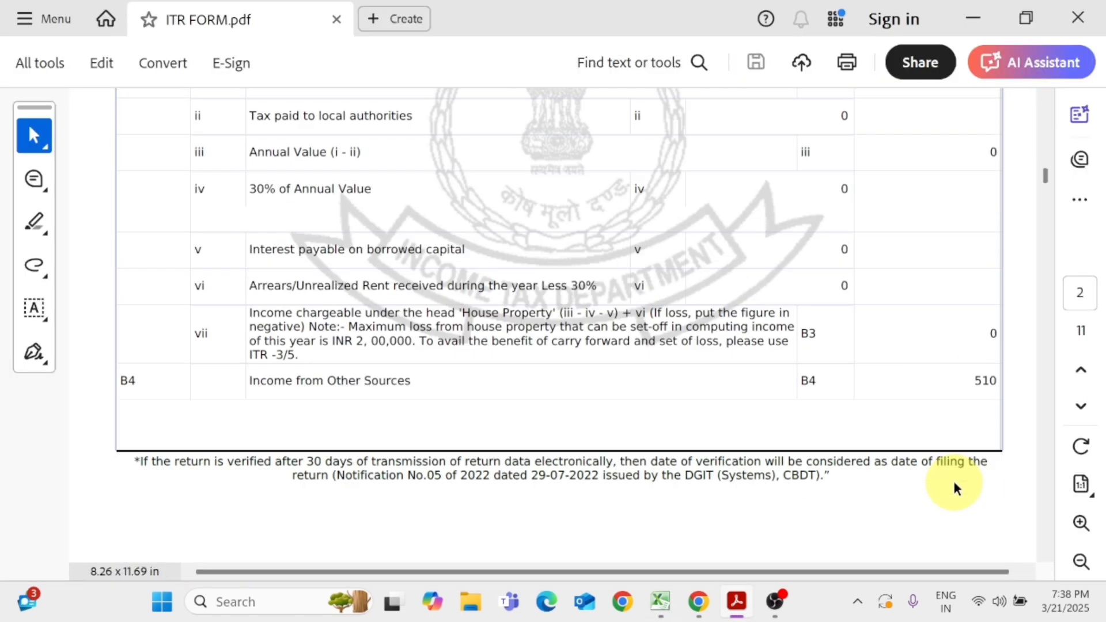
pyautogui.scroll(-1, 955, 487)
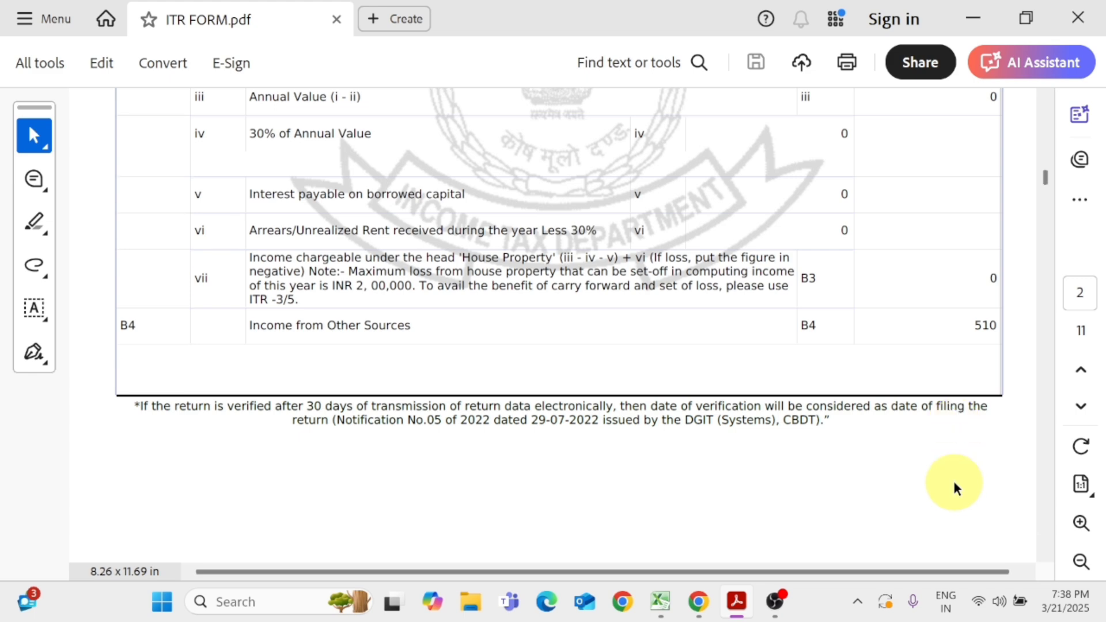
pyautogui.scroll(-5, 448, 387)
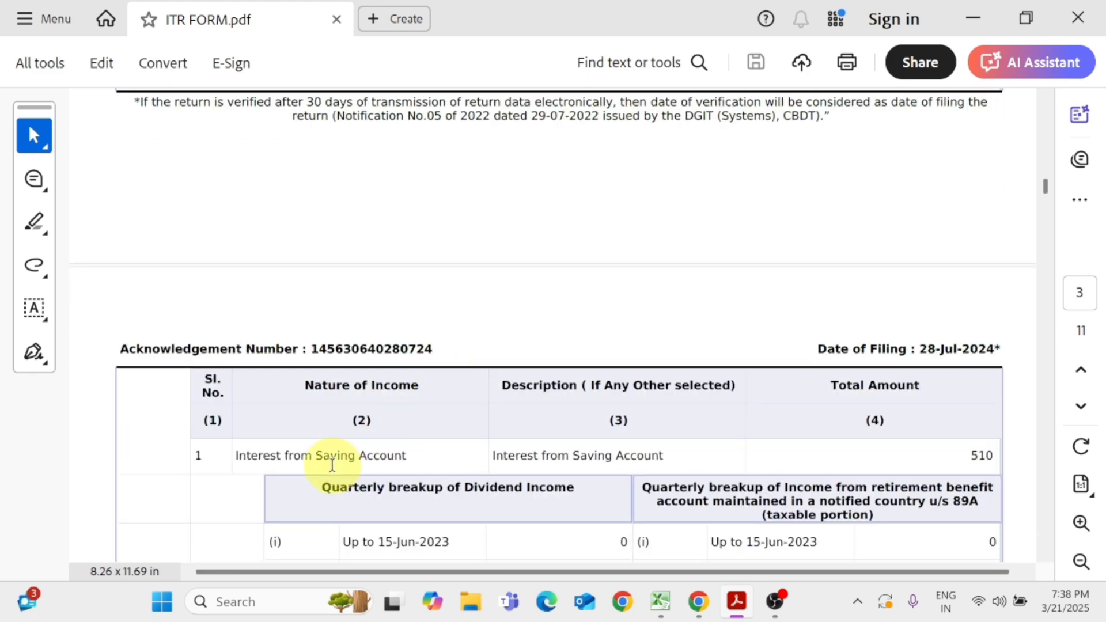
# Switch to the Excel computation and set the interest from SB A/C under Income from Other Sources to 510, matching the form
pyautogui.hotkey('alt', 'Tab')
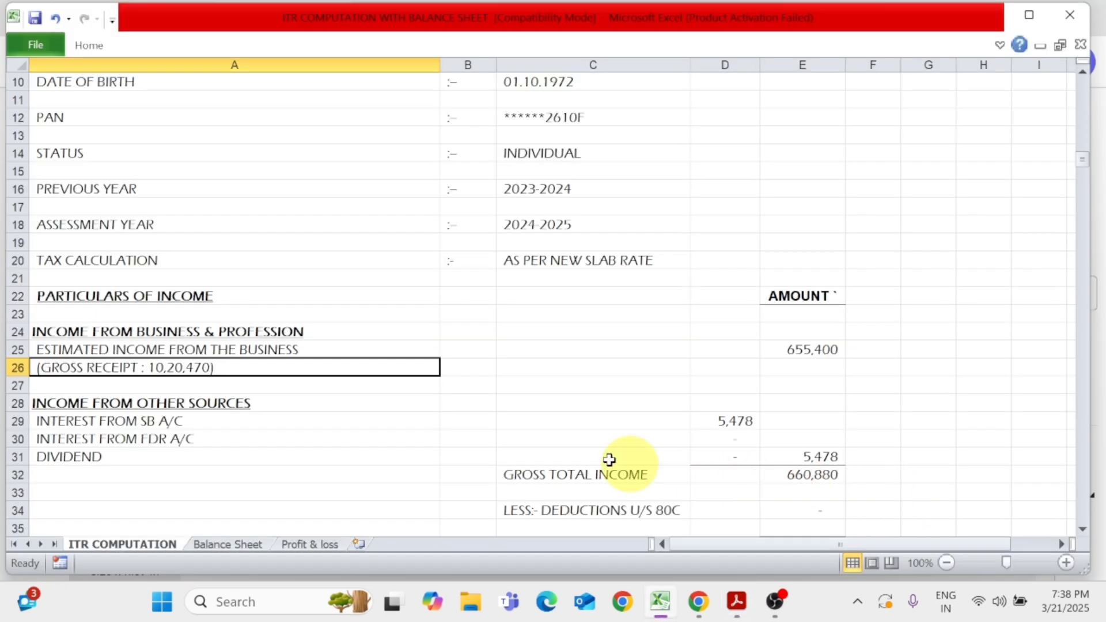
pyautogui.click(173, 404)
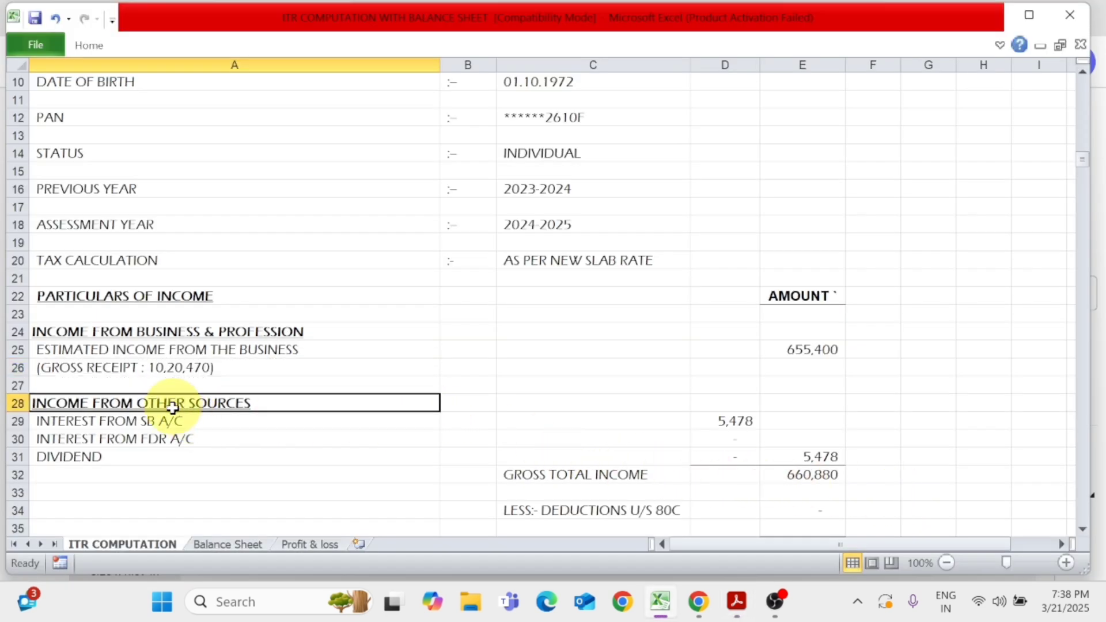
pyautogui.click(124, 426)
pyautogui.hotkey('alt', 'Tab')
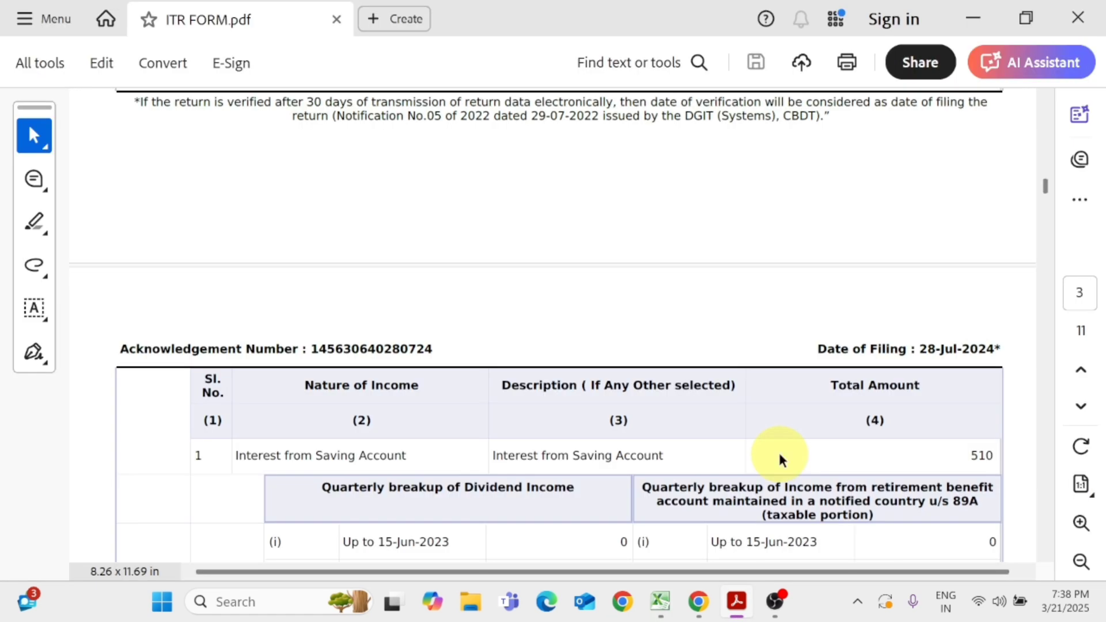
pyautogui.hotkey('alt', 'Tab')
pyautogui.write('510')
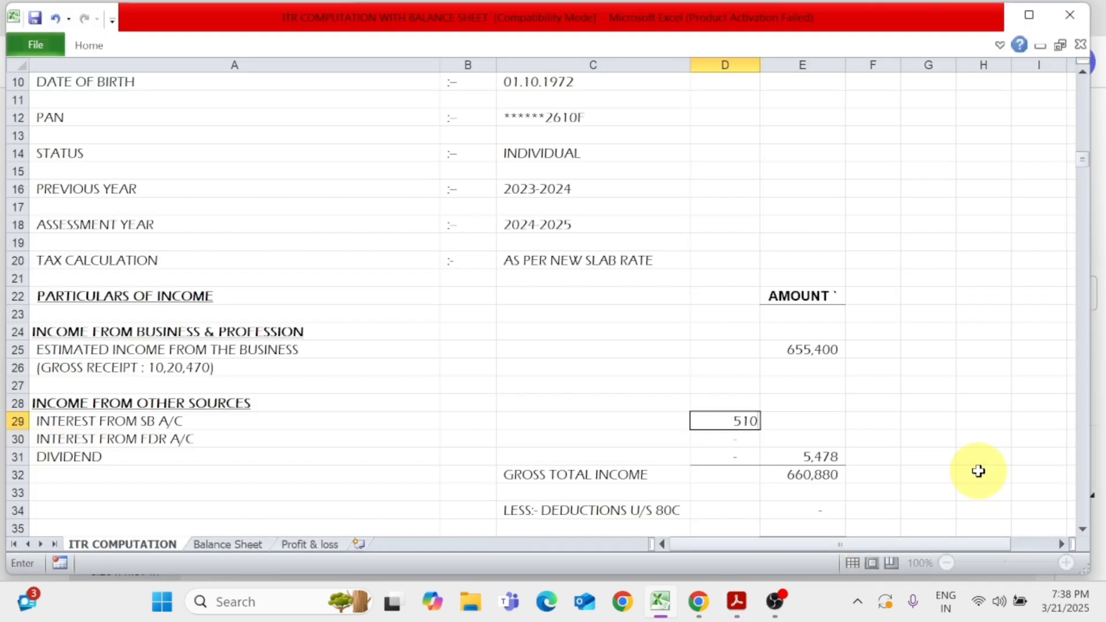
pyautogui.press('Return')
# Remove the +2 from the gross total income formula, leaving =SUM(E23:E31)
pyautogui.click(12, 441)
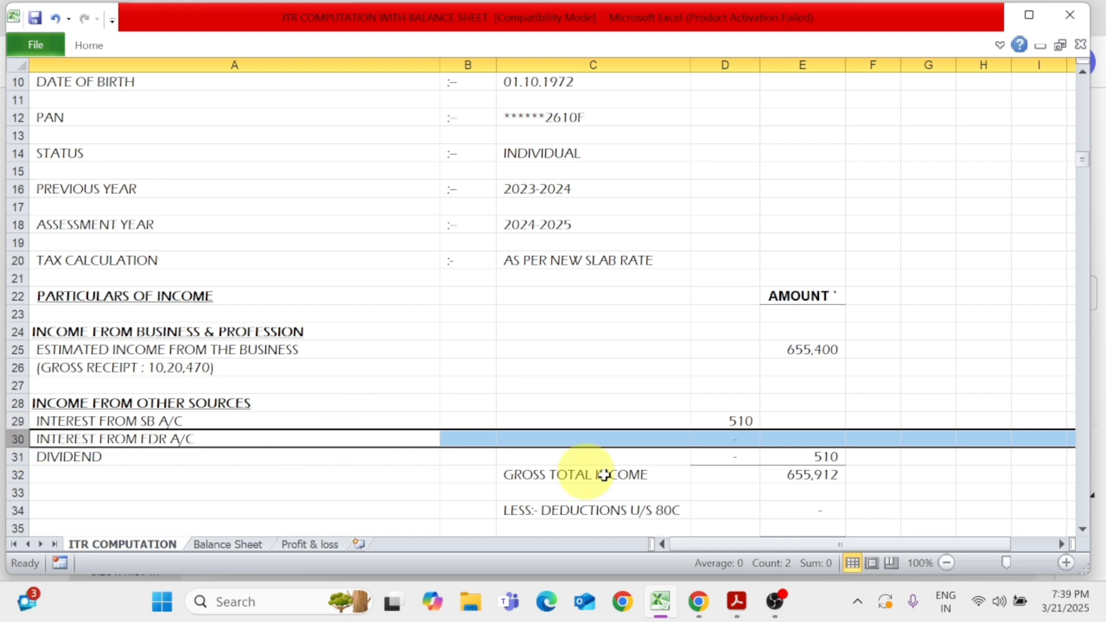
pyautogui.click(701, 476)
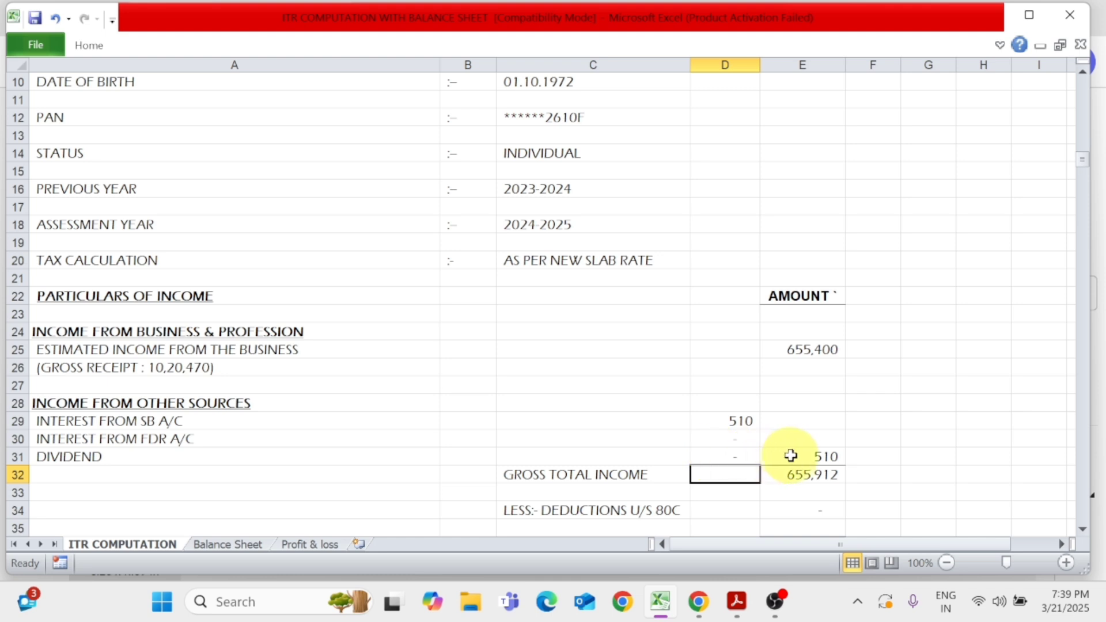
pyautogui.click(809, 458)
pyautogui.click(820, 474)
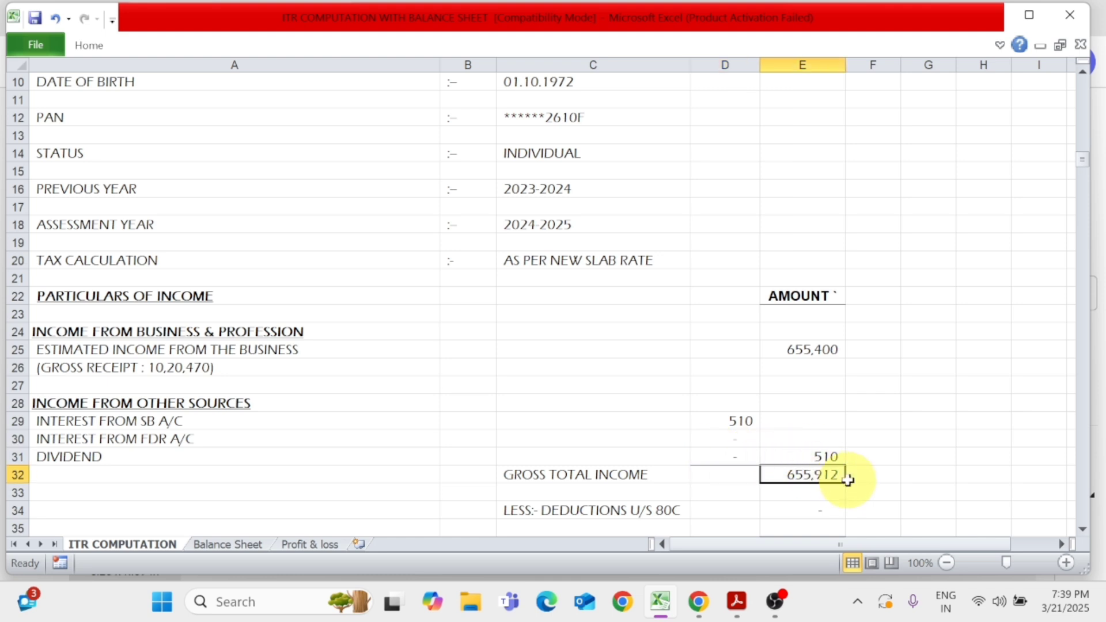
pyautogui.doubleClick(840, 482)
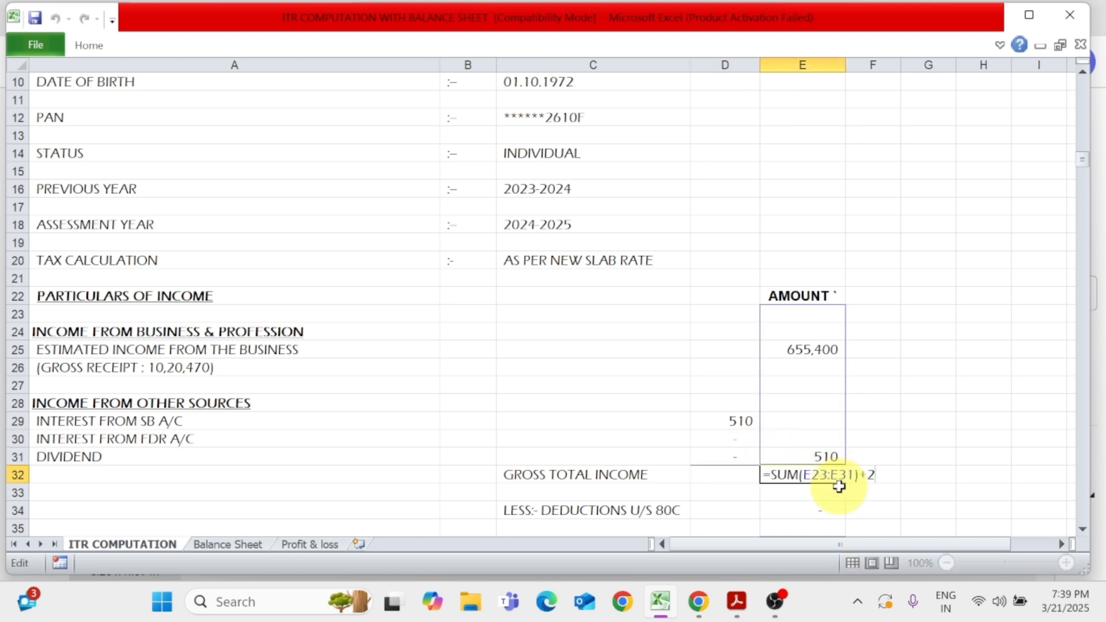
pyautogui.press('BackSpace')
pyautogui.press('BackSpace')
pyautogui.press('Return')
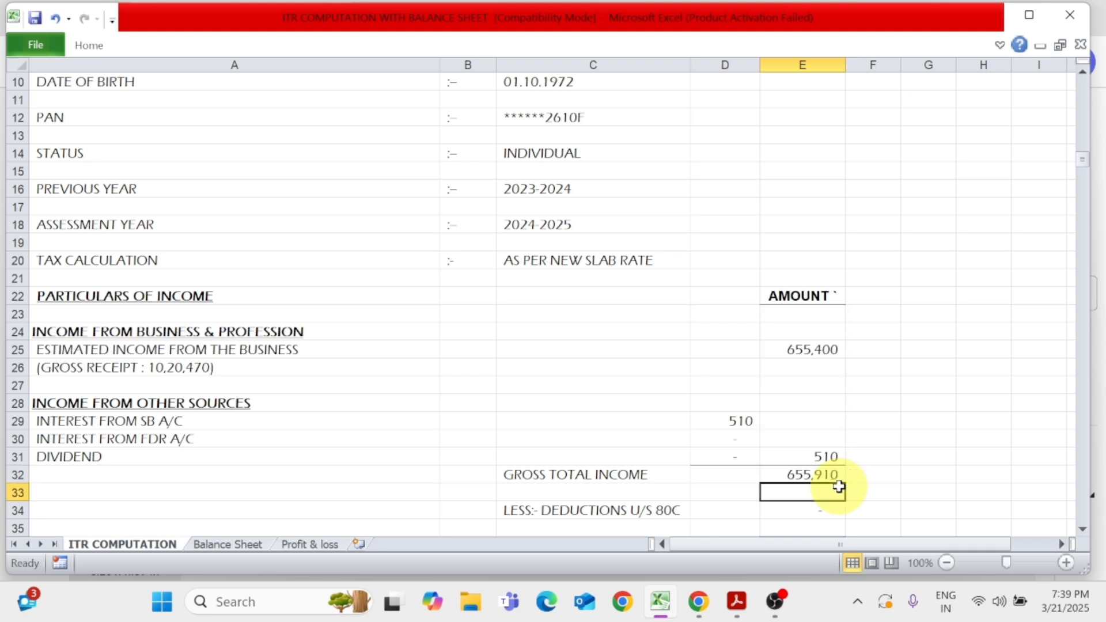
pyautogui.click(838, 484)
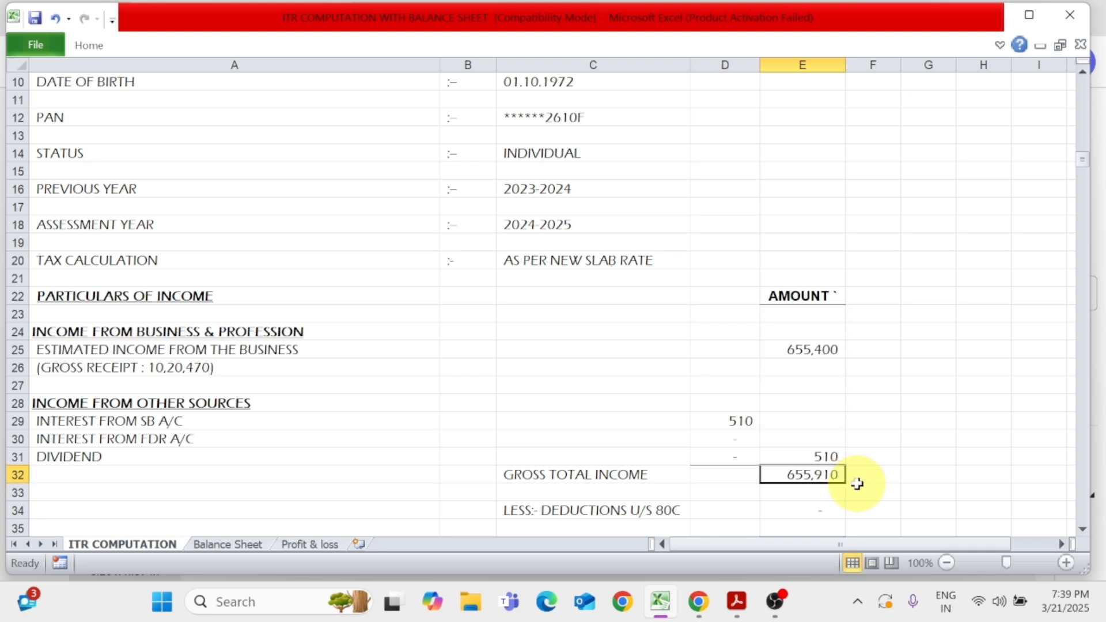
# Compare the 80C deductions and taxable income in the computation with the total deductions and taxable total income in ITR FORM.pdf in Acrobat
pyautogui.scroll(-1, 857, 484)
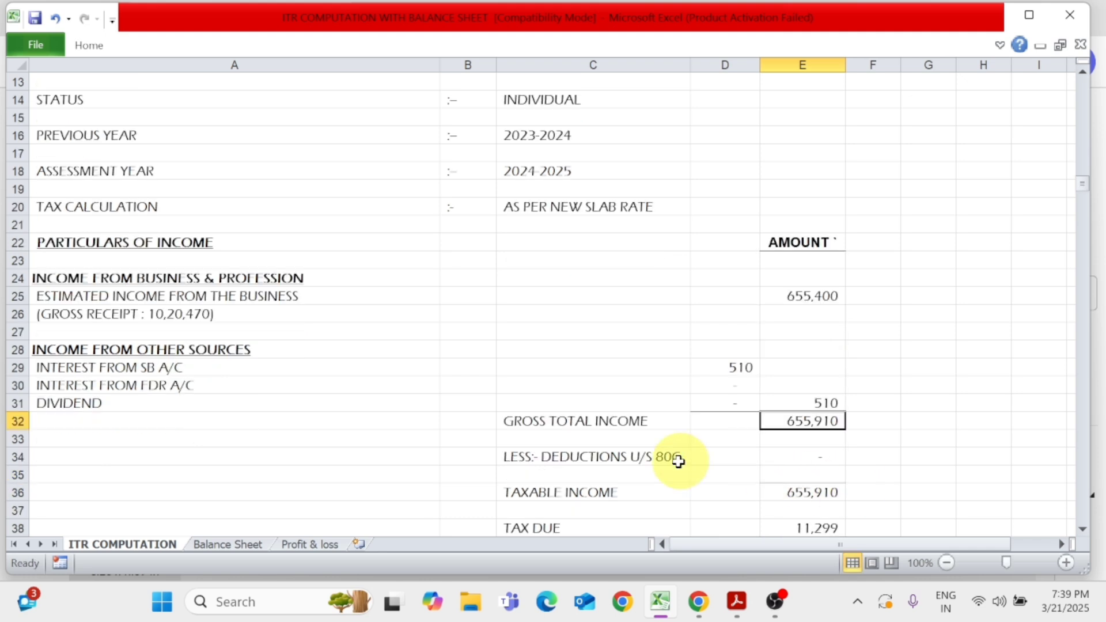
pyautogui.click(646, 461)
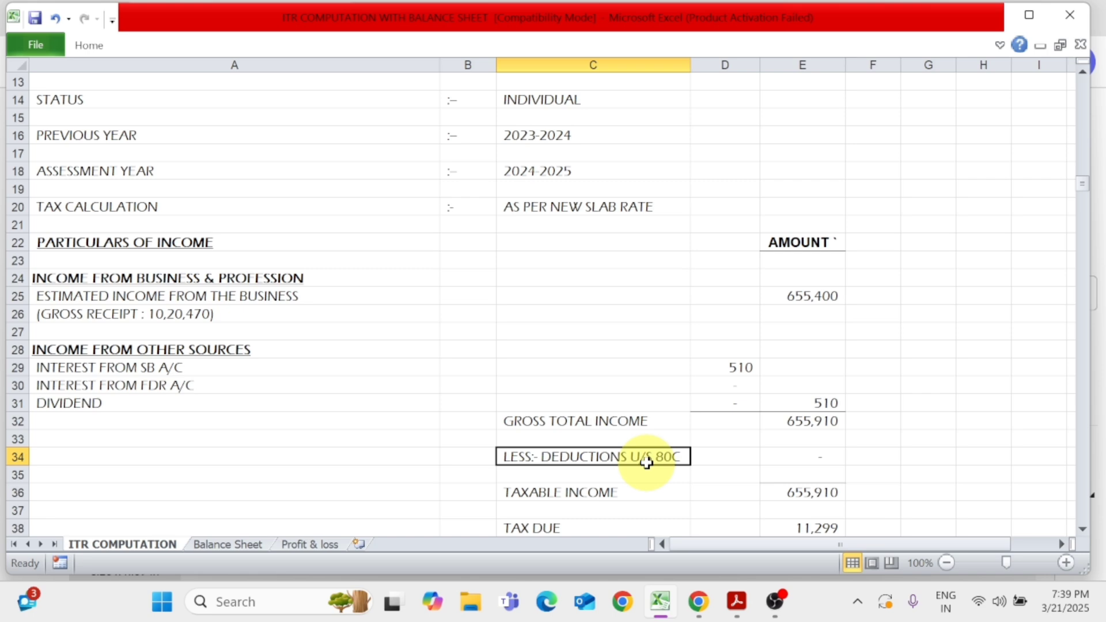
pyautogui.hotkey('alt', 'Tab')
pyautogui.scroll(-6, 647, 462)
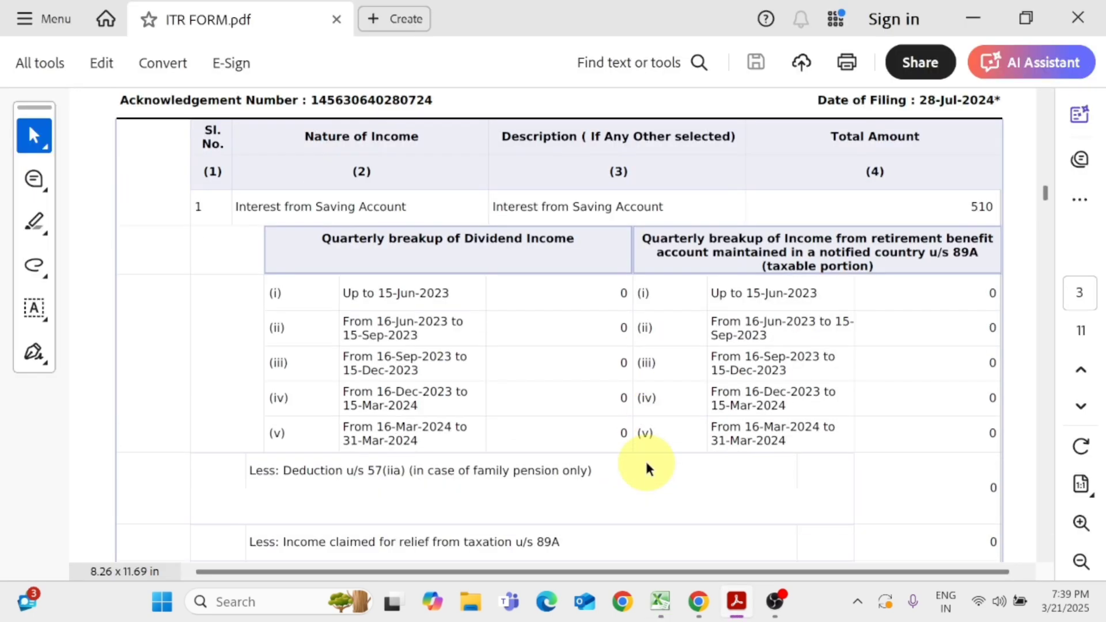
pyautogui.scroll(-10, 646, 468)
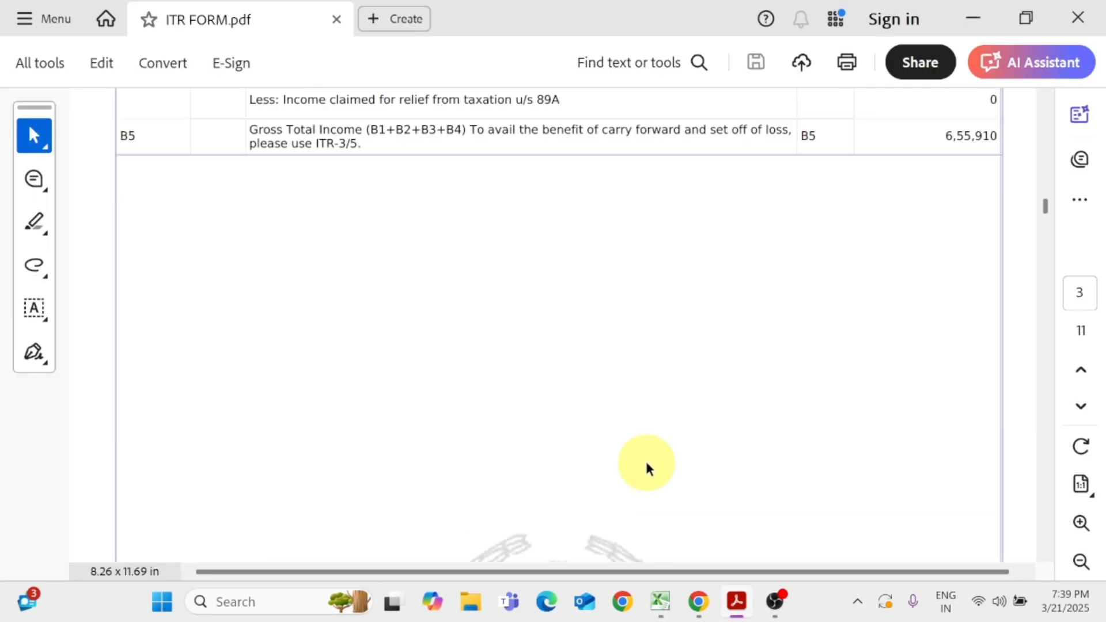
pyautogui.scroll(-4, 647, 468)
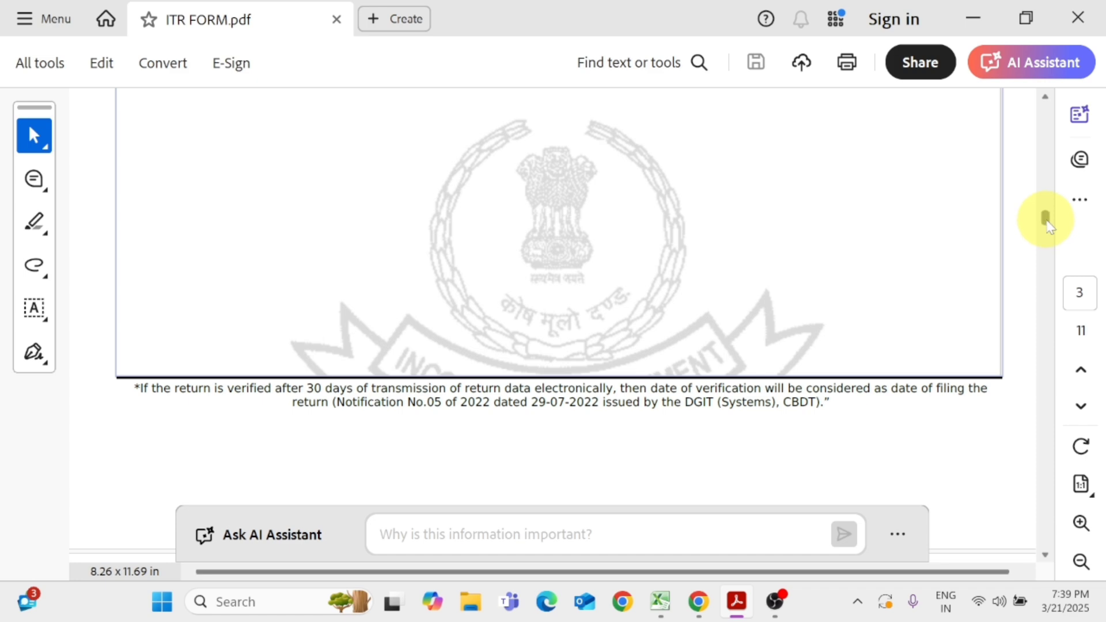
pyautogui.moveTo(1047, 222); pyautogui.dragTo(1045, 281)
pyautogui.hotkey('alt', 'Tab')
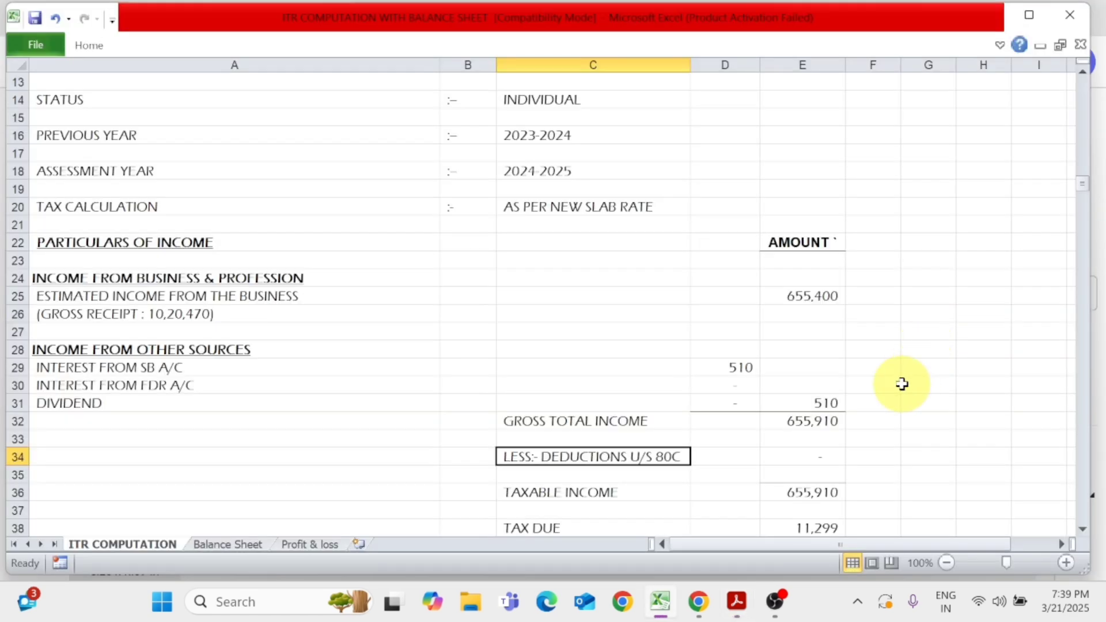
pyautogui.scroll(-1, 902, 384)
pyautogui.click(625, 439)
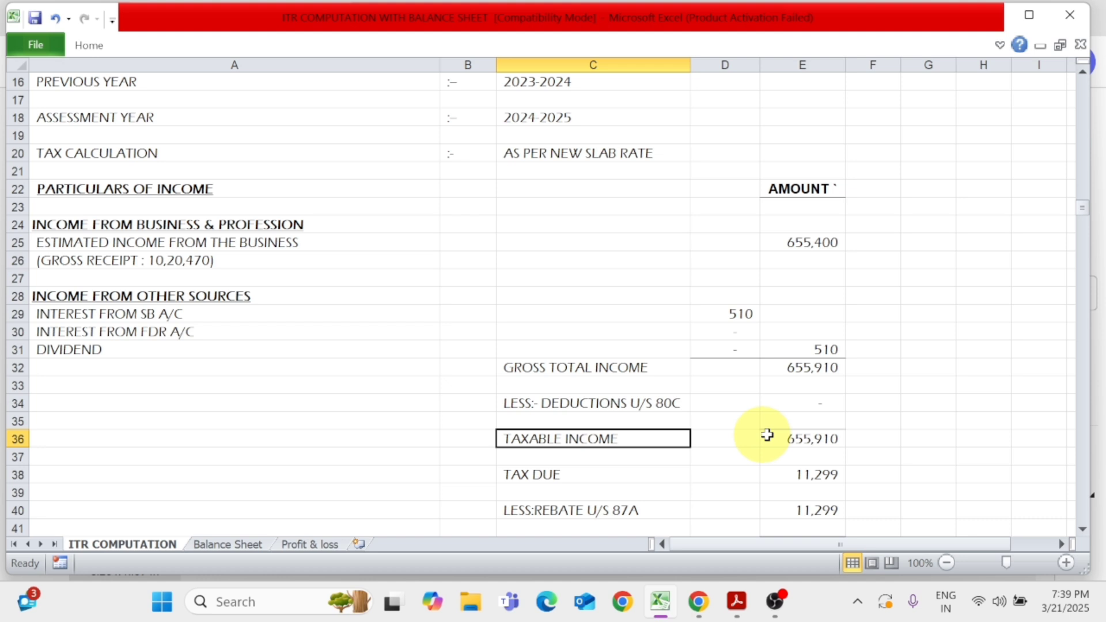
pyautogui.click(817, 438)
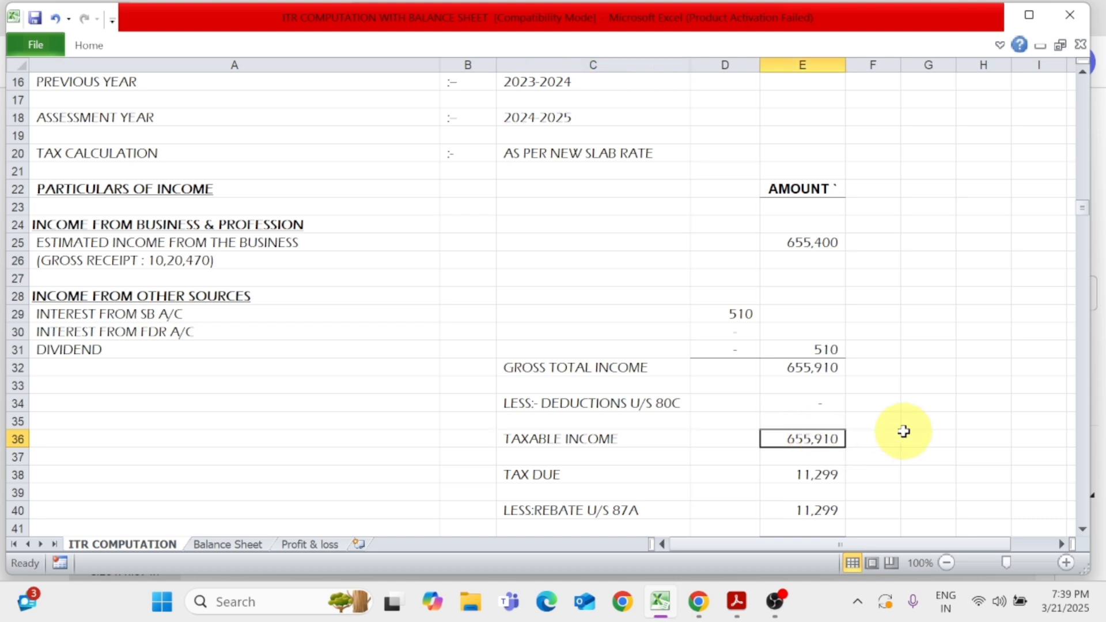
# Look up the tax payable on total income in ITR FORM.pdf in Acrobat and set the Excel computation's tax due to 20,591
pyautogui.click(585, 476)
pyautogui.hotkey('alt', 'Tab')
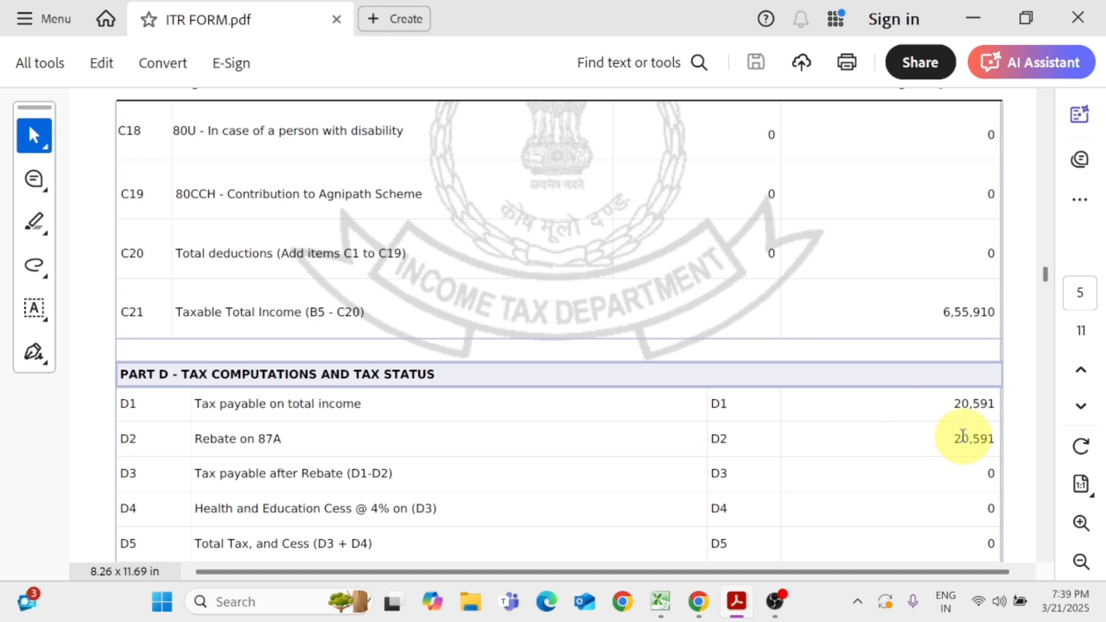
pyautogui.hotkey('alt', 'Tab')
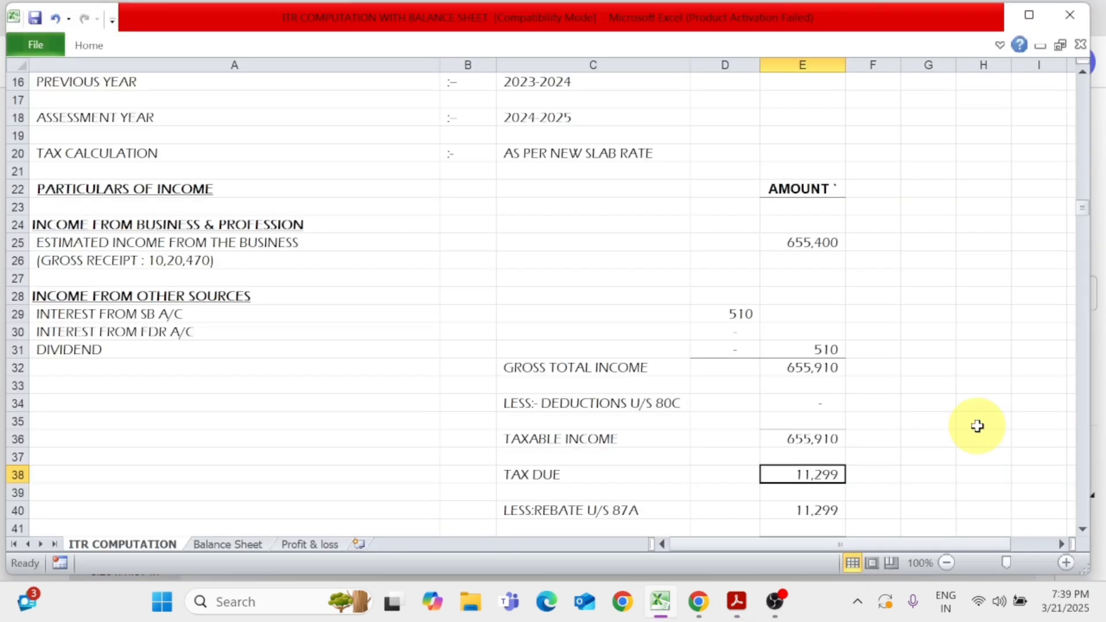
pyautogui.write('20,591')
pyautogui.press('Return')
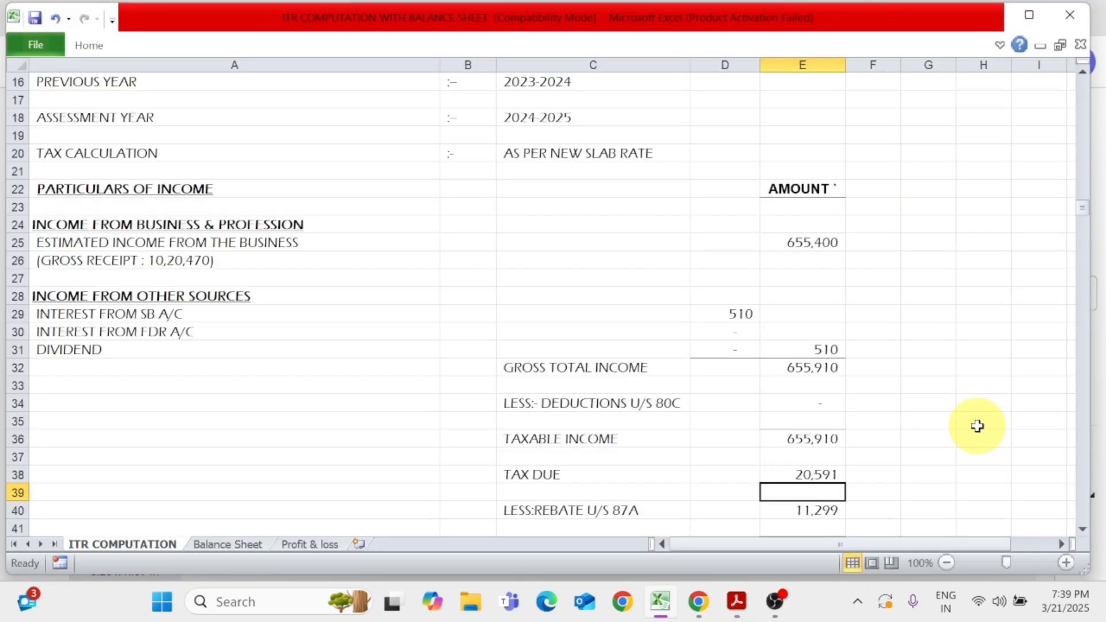
# Set the rebate u/s 87A in the computation to 20,591
pyautogui.scroll(-1, 853, 496)
pyautogui.click(596, 458)
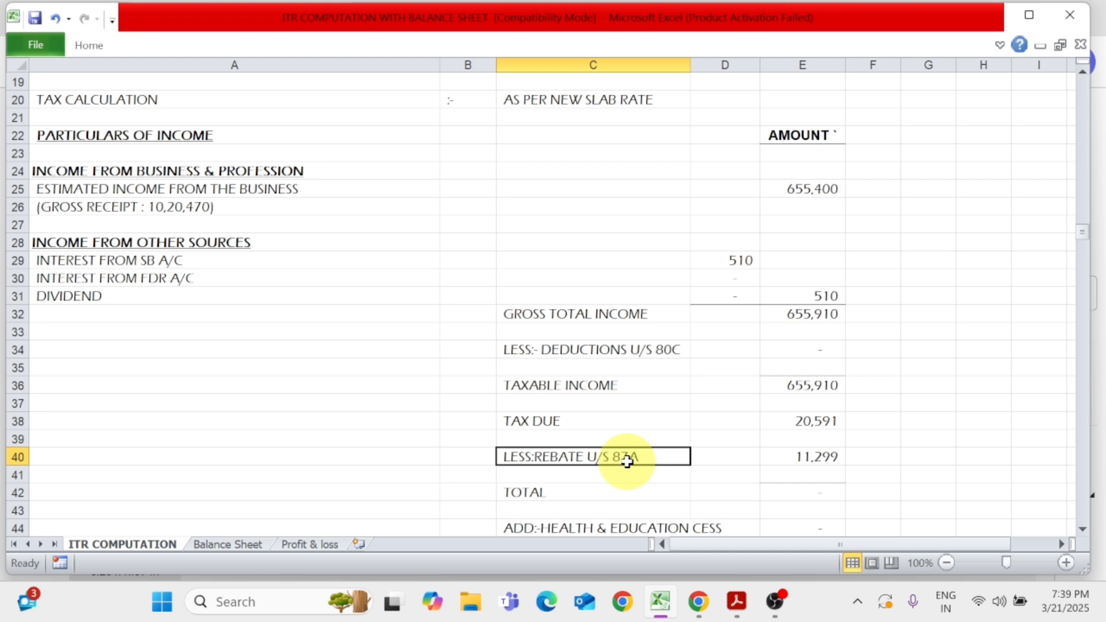
pyautogui.click(815, 457)
pyautogui.write('20,591')
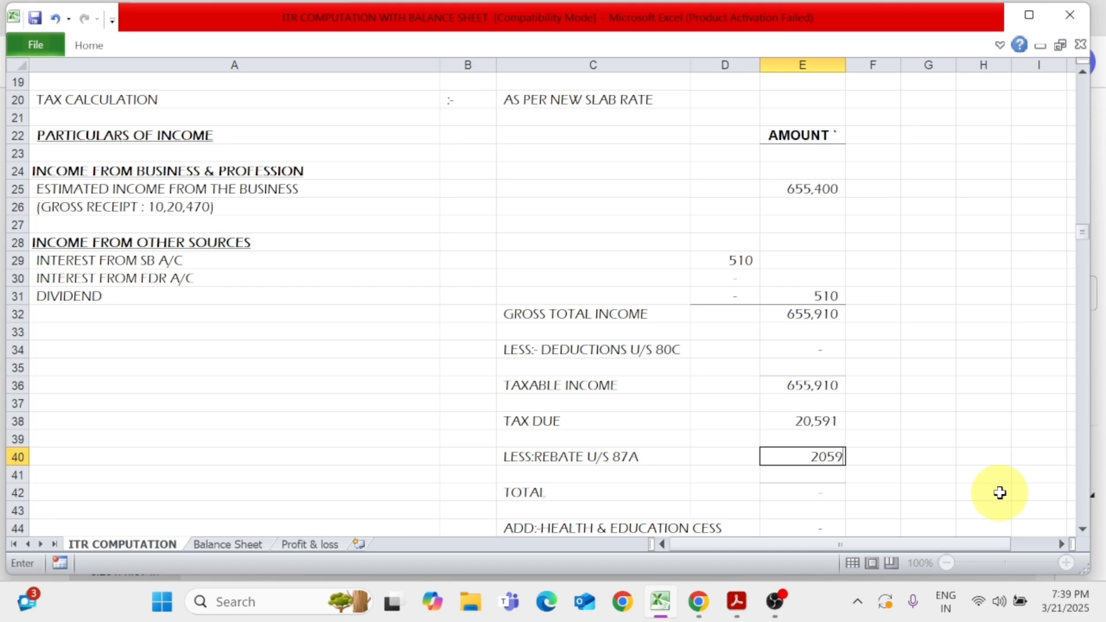
pyautogui.press('Return')
pyautogui.press('Up')
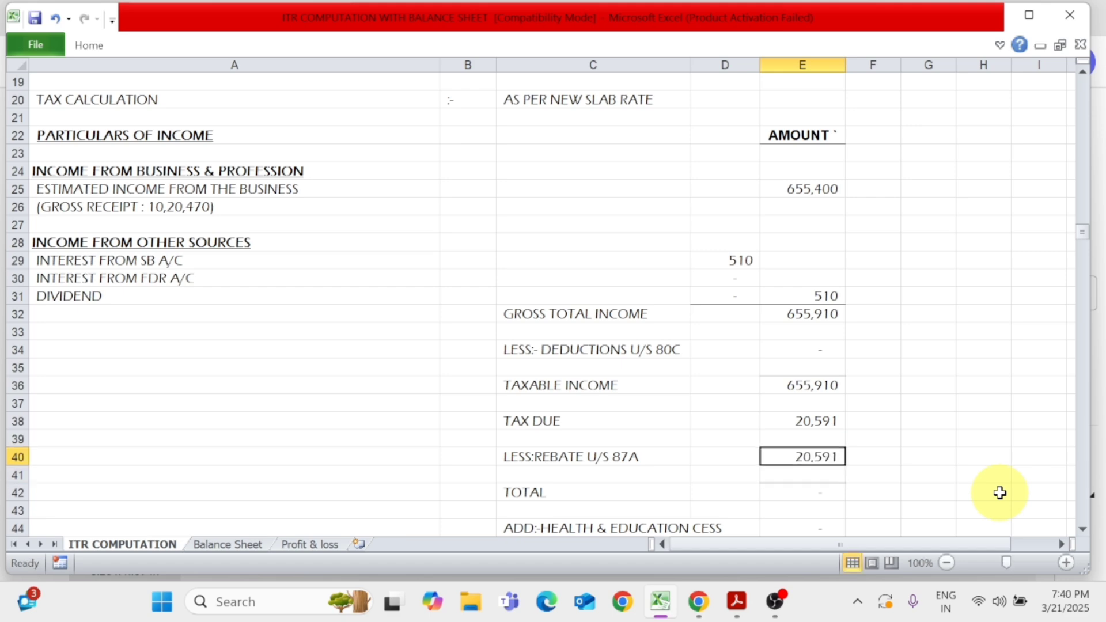
# Check the remaining Part D tax, interest and taxes-paid entries in ITR FORM.pdf in Acrobat, and review the Excel computation's rebate and total rows
pyautogui.scroll(-3, 894, 484)
pyautogui.hotkey('alt', 'Tab')
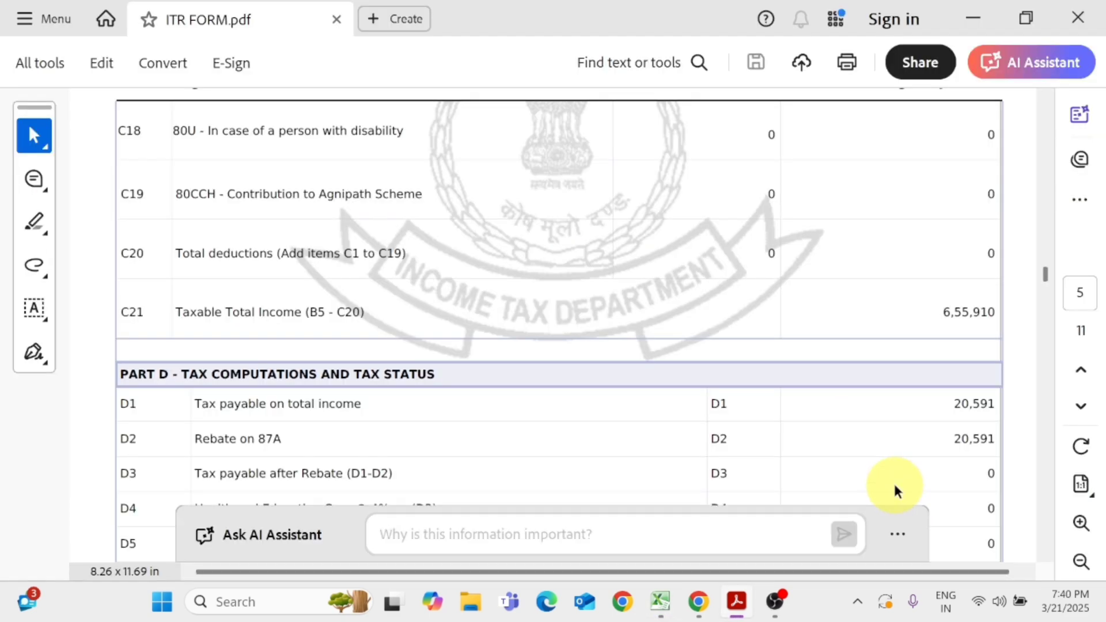
pyautogui.scroll(-10, 894, 491)
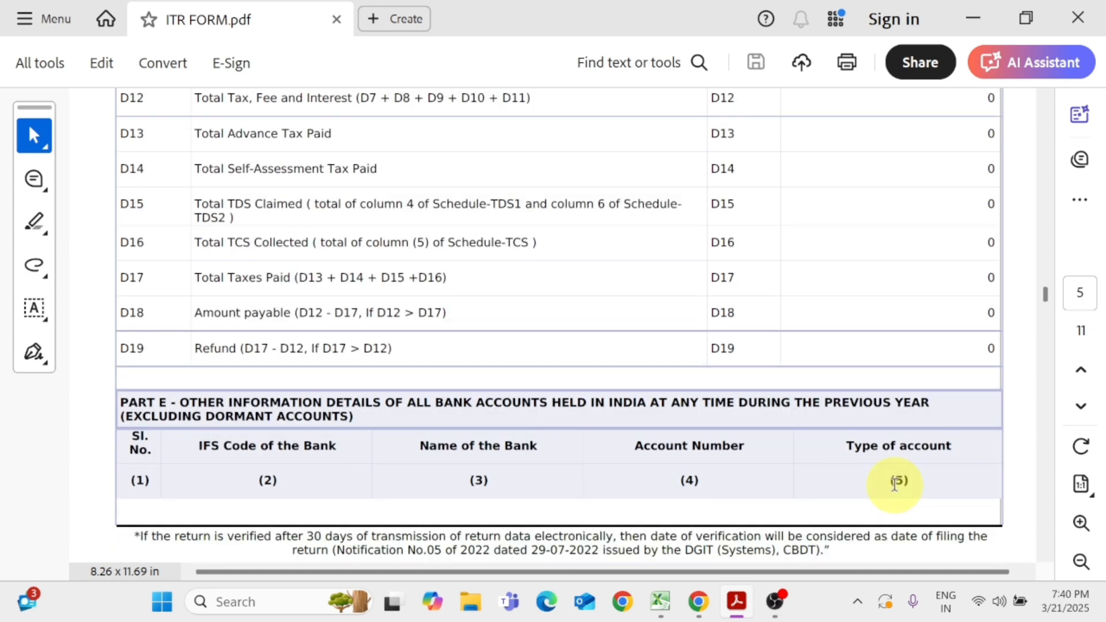
pyautogui.scroll(-3, 896, 487)
pyautogui.scroll(8, 896, 490)
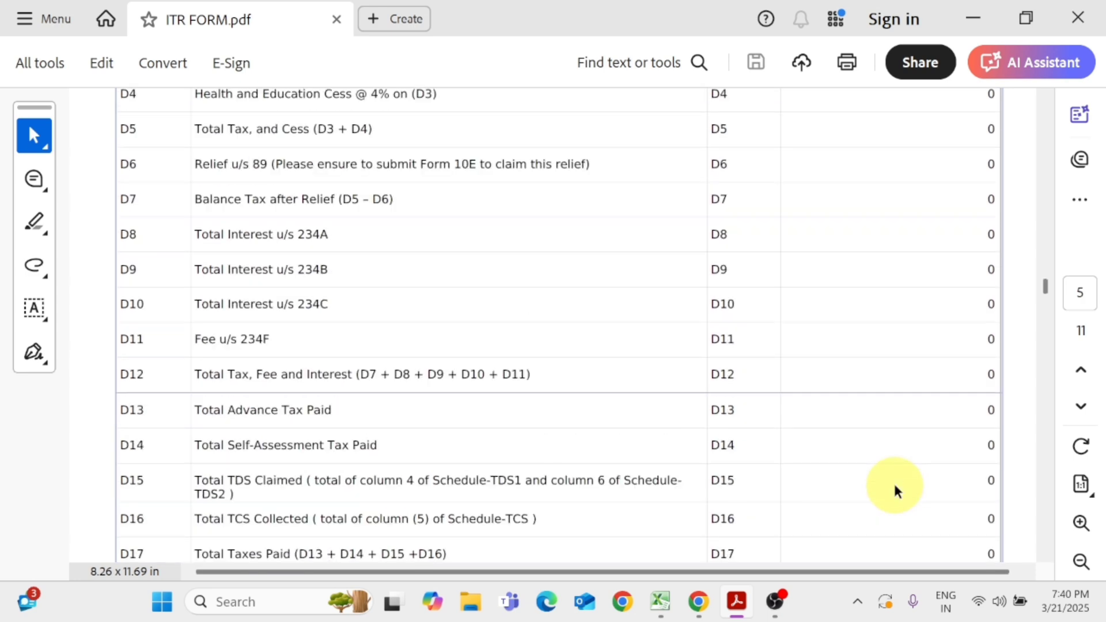
pyautogui.scroll(-3, 895, 489)
pyautogui.hotkey('alt', 'Tab')
pyautogui.scroll(2, 576, 322)
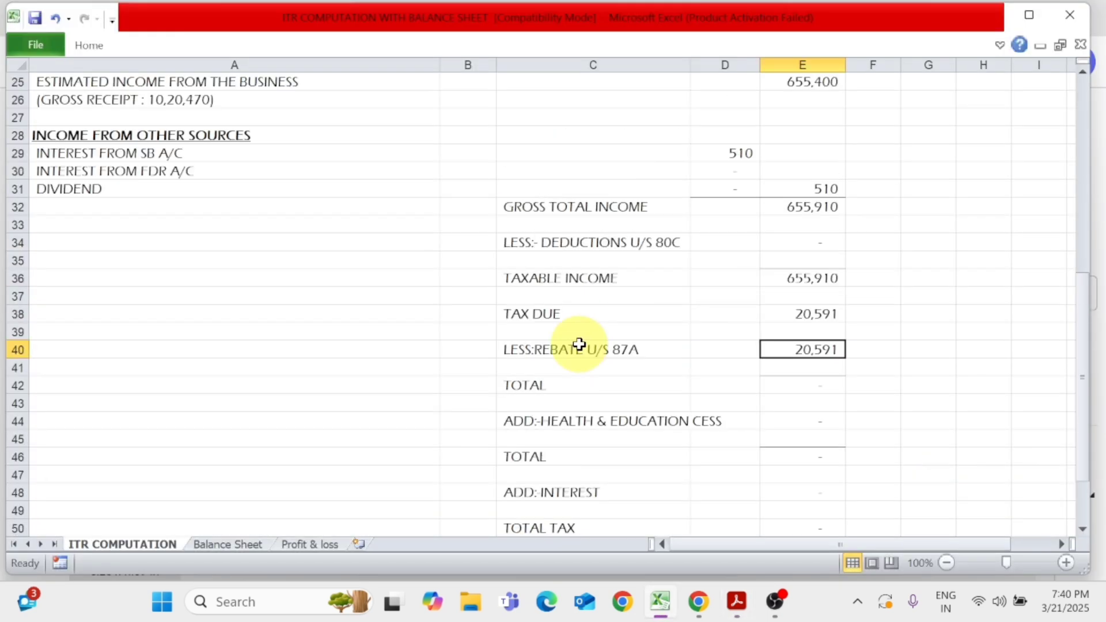
pyautogui.click(579, 344)
pyautogui.click(801, 350)
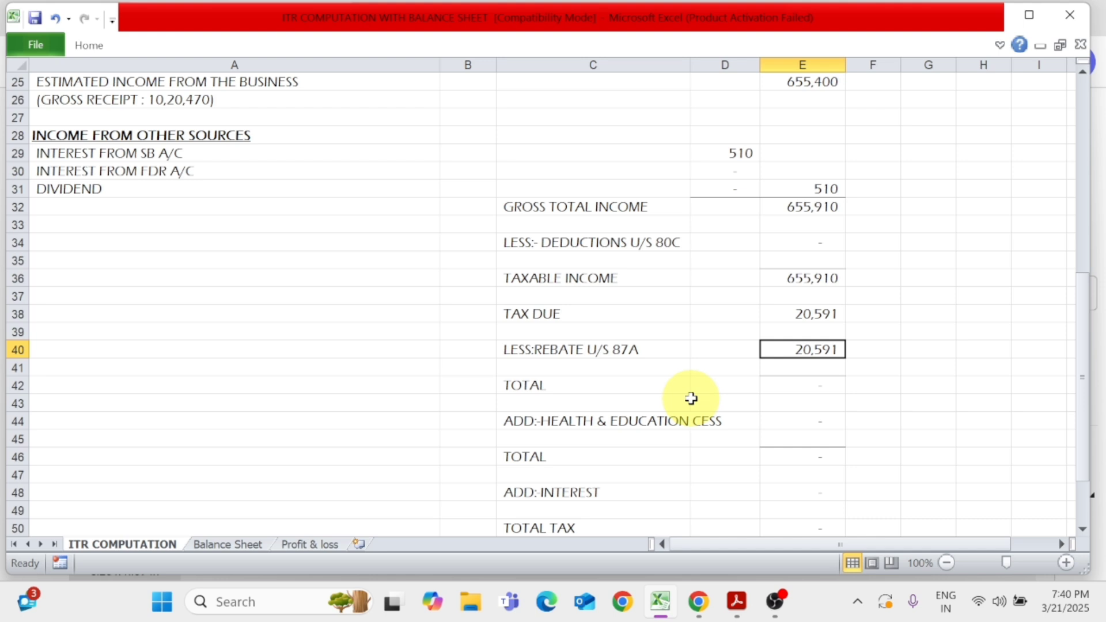
pyautogui.click(595, 382)
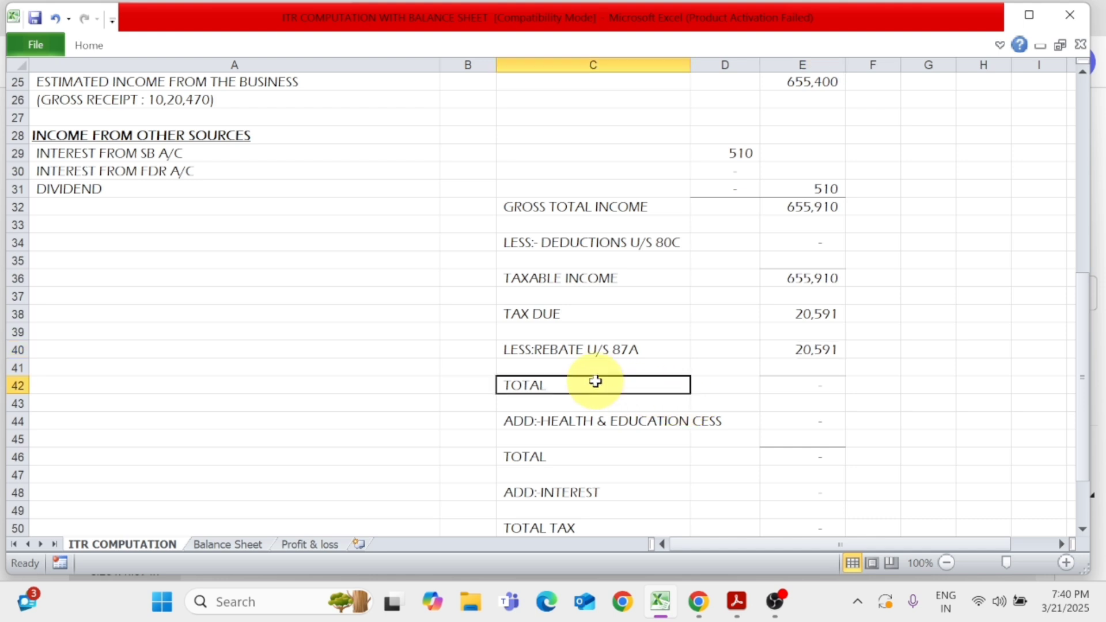
# Review the rebate, health and education cess, interest and total tax rows in the income computation
pyautogui.click(613, 348)
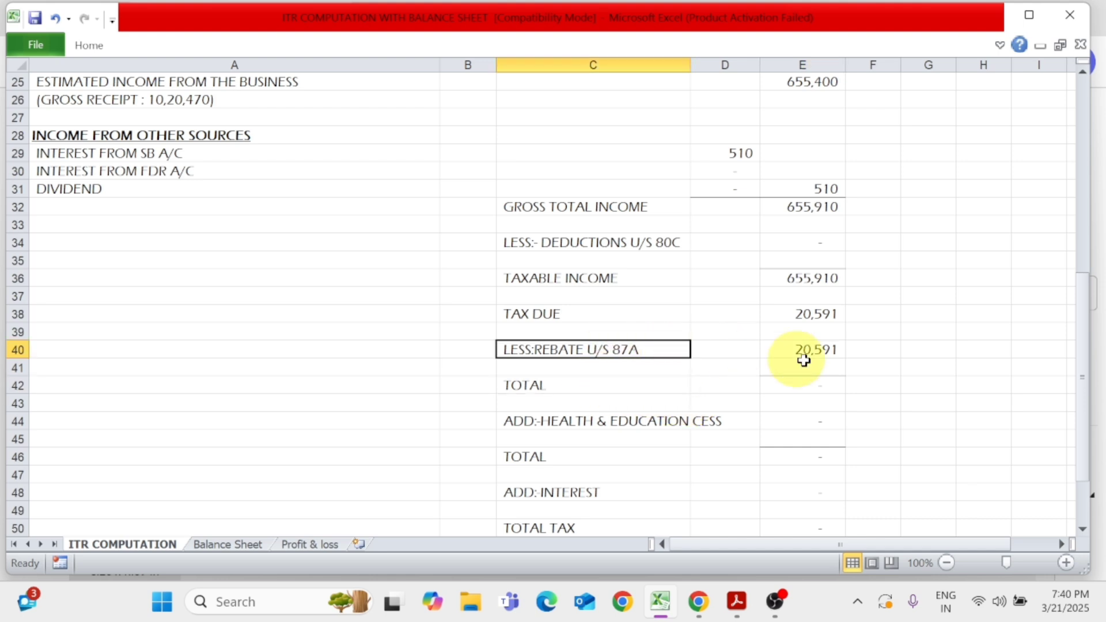
pyautogui.click(689, 419)
pyautogui.click(810, 419)
pyautogui.scroll(-1, 810, 419)
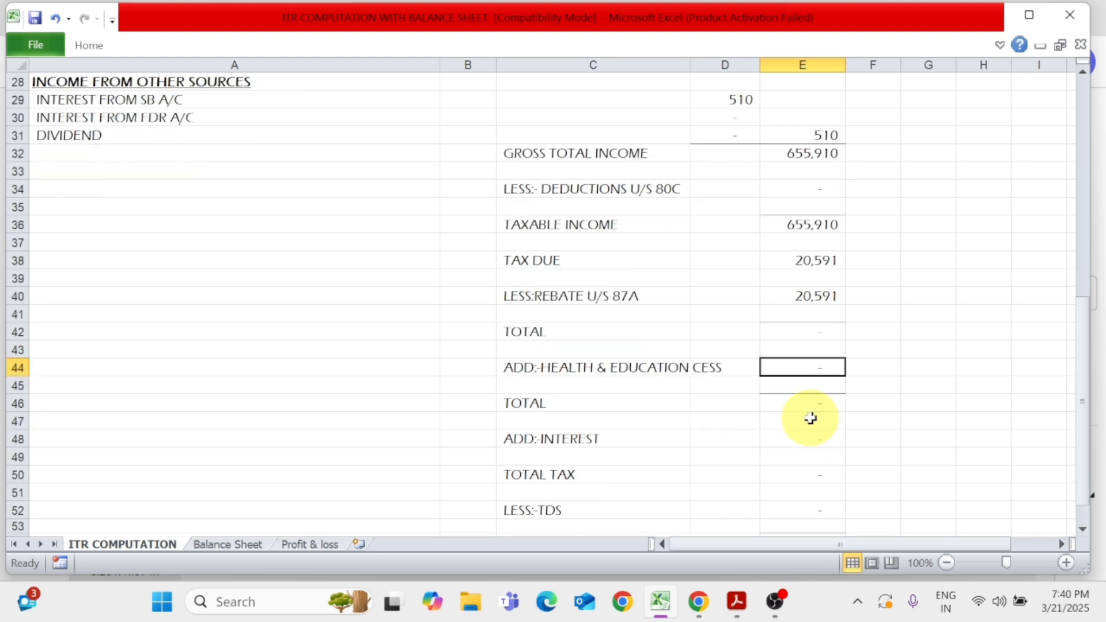
pyautogui.click(620, 437)
pyautogui.click(778, 438)
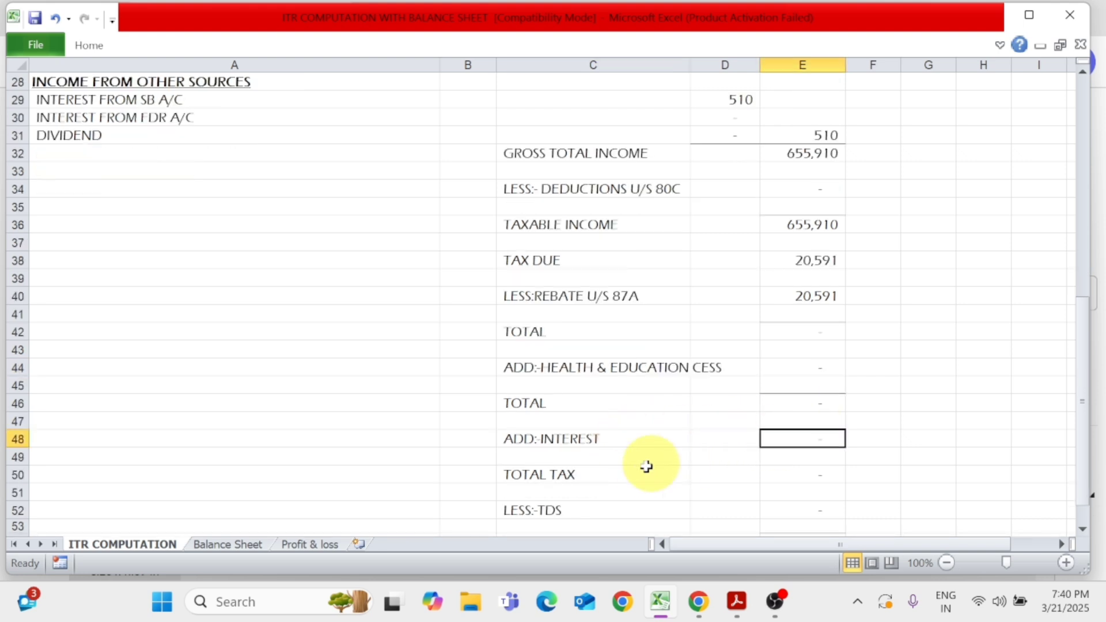
pyautogui.click(632, 473)
pyautogui.click(785, 469)
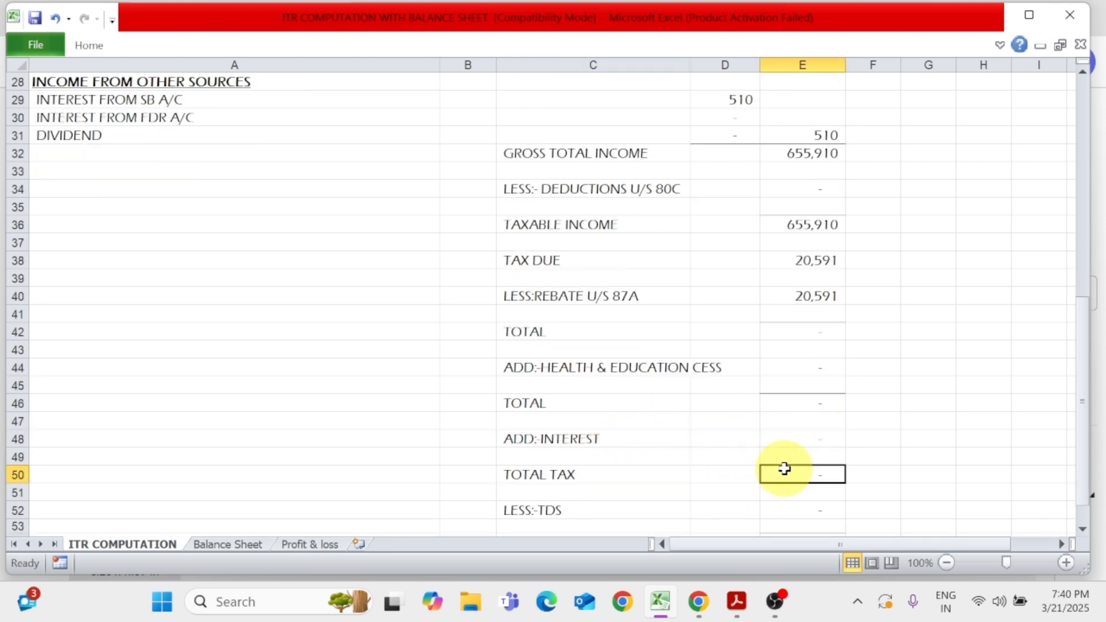
pyautogui.hotkey('alt', '=')
pyautogui.press('Return')
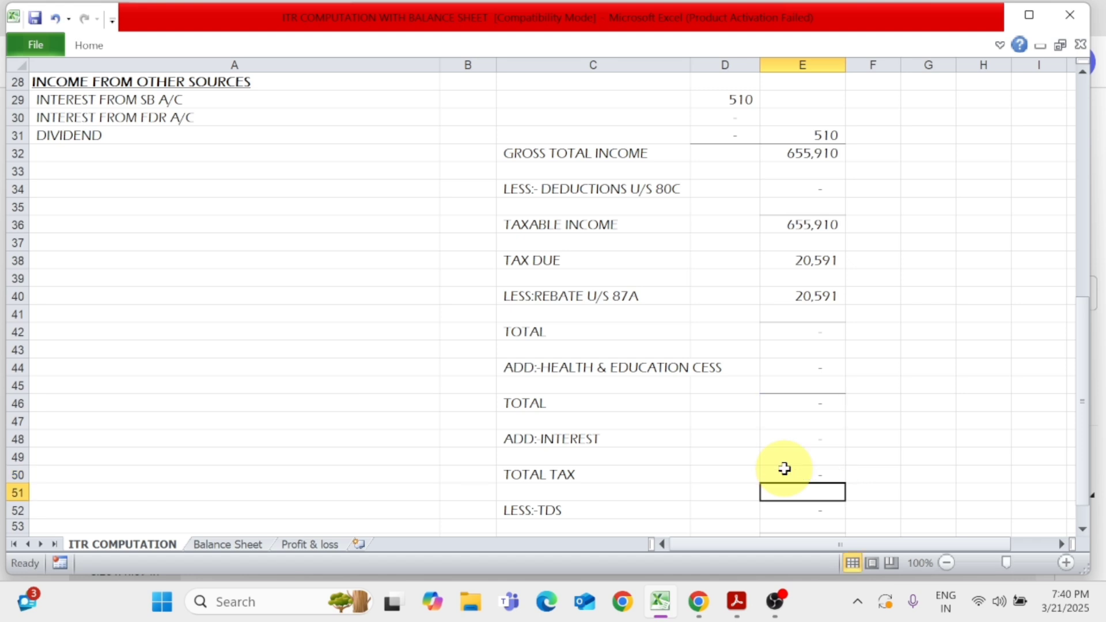
pyautogui.press('Up')
pyautogui.press('Up')
pyautogui.press('Down')
pyautogui.press('Down')
pyautogui.scroll(-1, 785, 469)
# Compare the computation's TDS amount with the total TDS claimed in ITR FORM.pdf in Acrobat, and return to the Excel computation
pyautogui.click(534, 456)
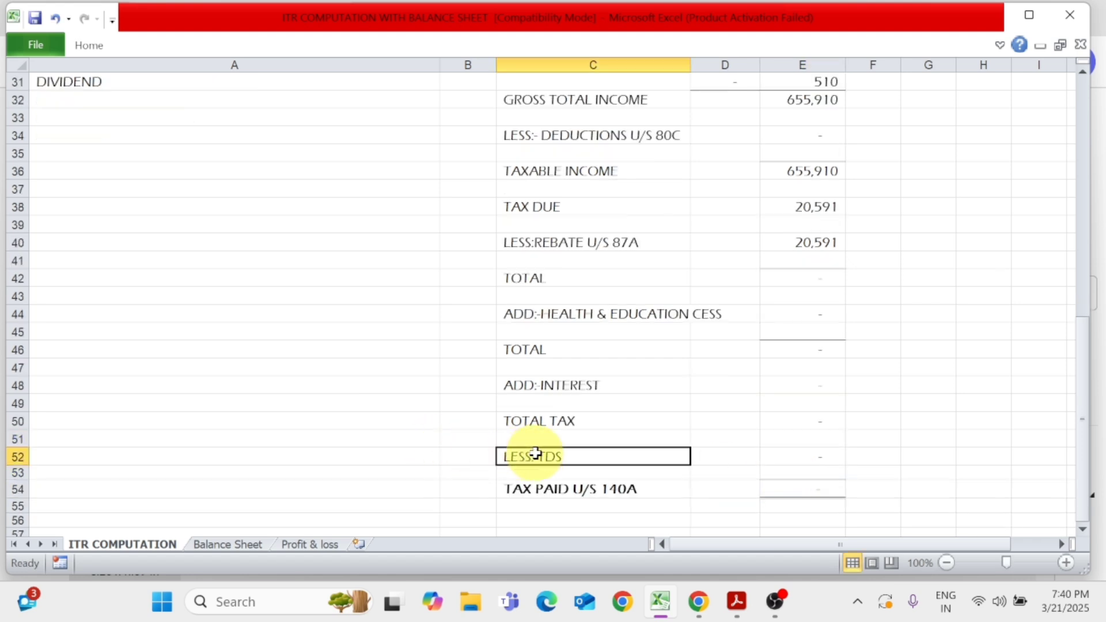
pyautogui.click(774, 462)
pyautogui.hotkey('alt', 'Tab')
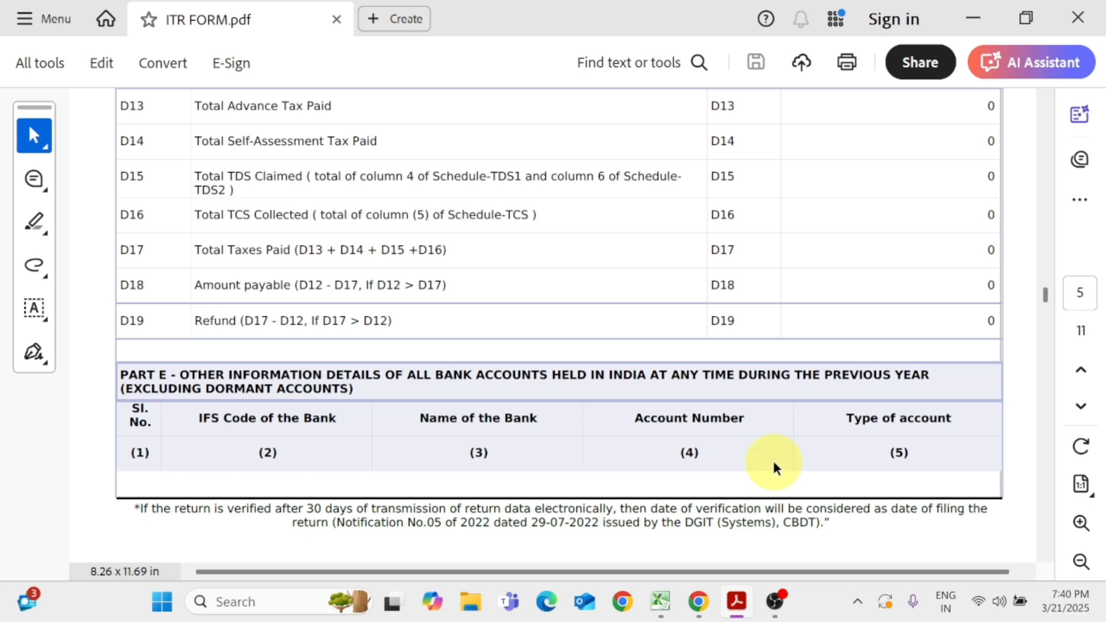
pyautogui.scroll(1, 773, 465)
pyautogui.scroll(1, 293, 327)
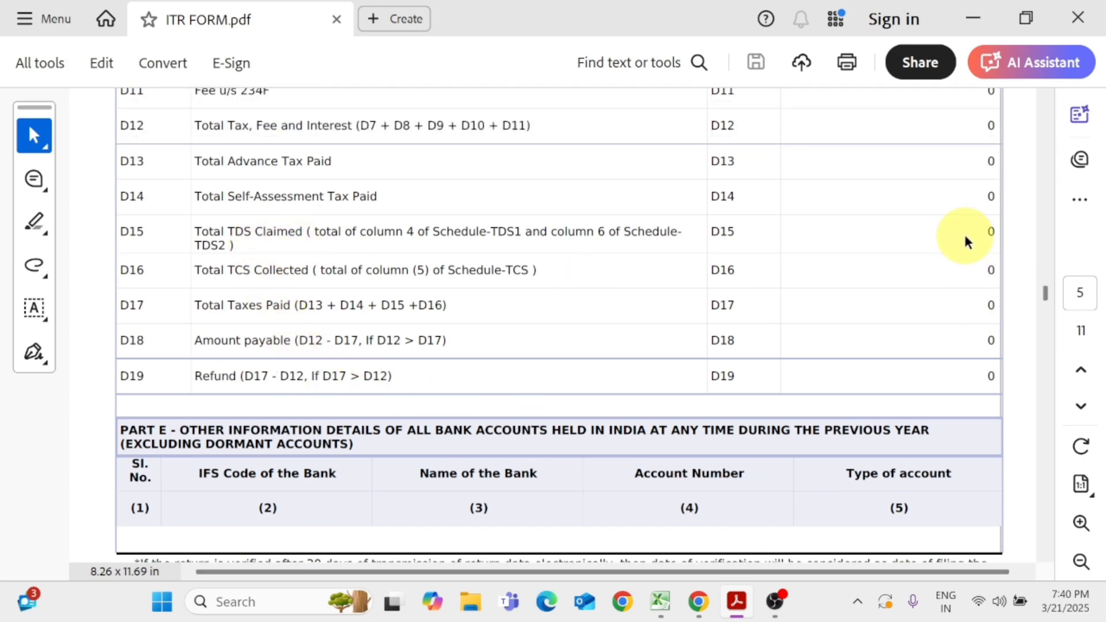
pyautogui.hotkey('alt', 'Tab')
pyautogui.scroll(-1, 803, 508)
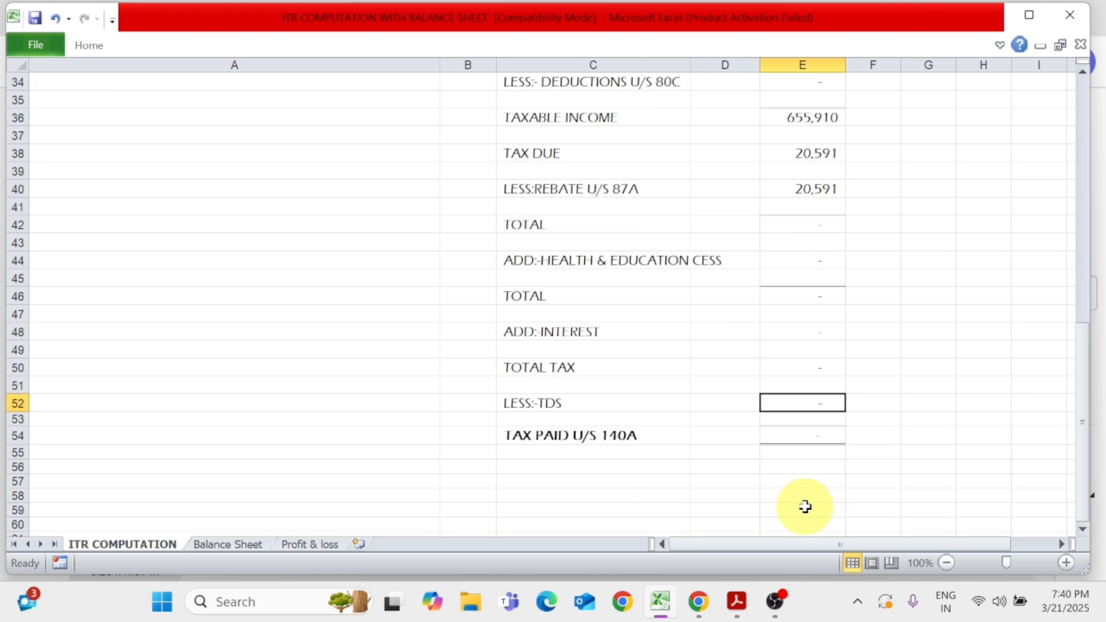
# Look over the Profit & loss and Balance Sheet worksheets in the workbook
pyautogui.scroll(9, 804, 508)
pyautogui.scroll(2, 805, 507)
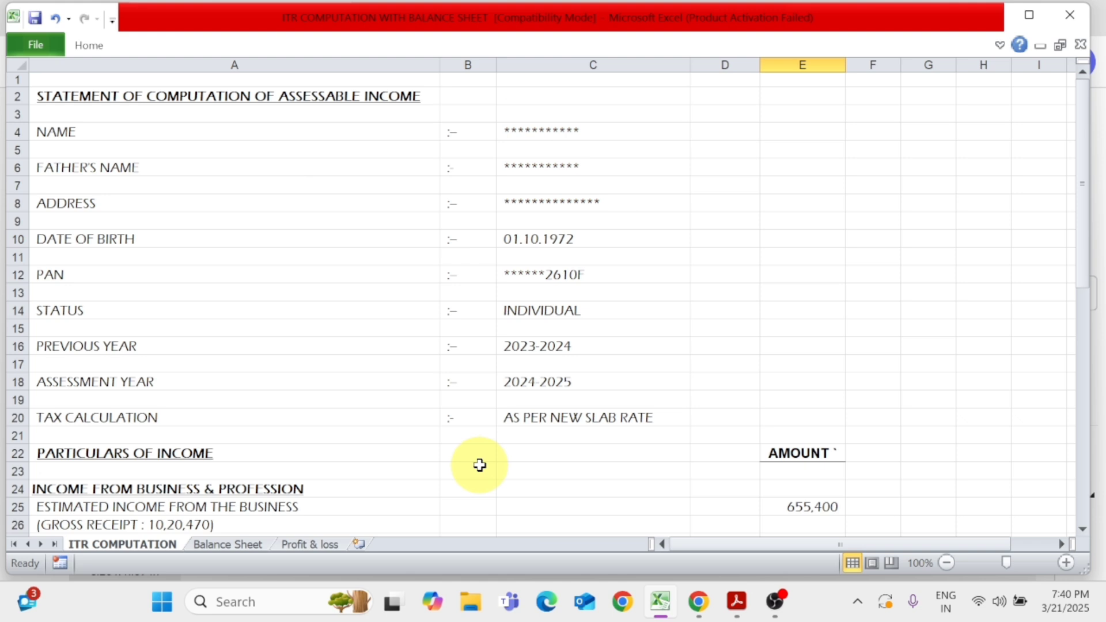
pyautogui.click(310, 544)
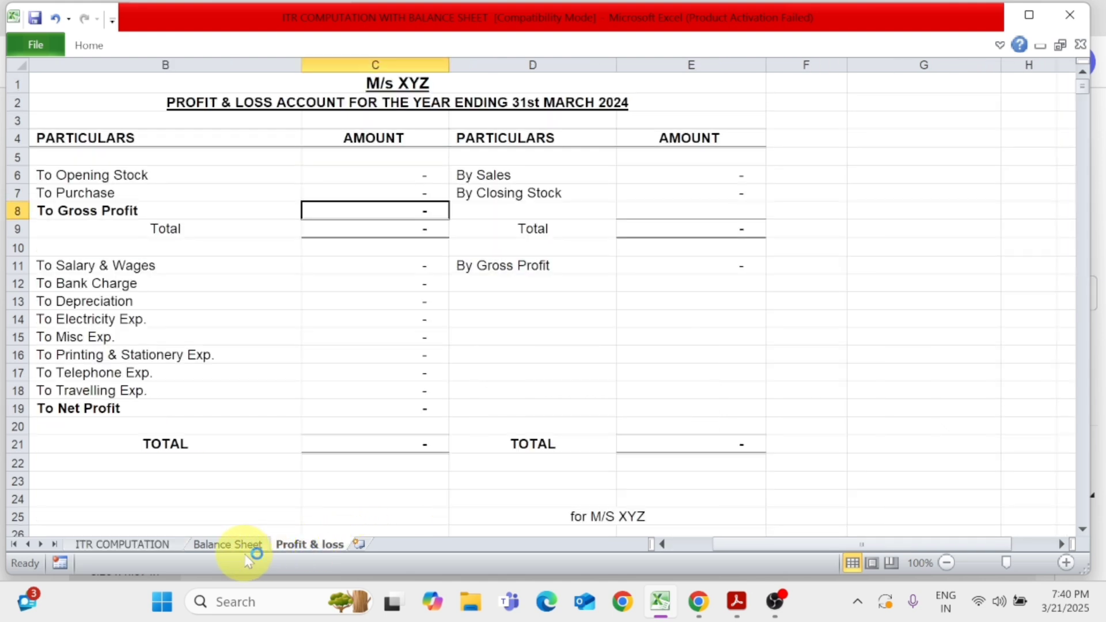
pyautogui.click(234, 544)
pyautogui.click(310, 544)
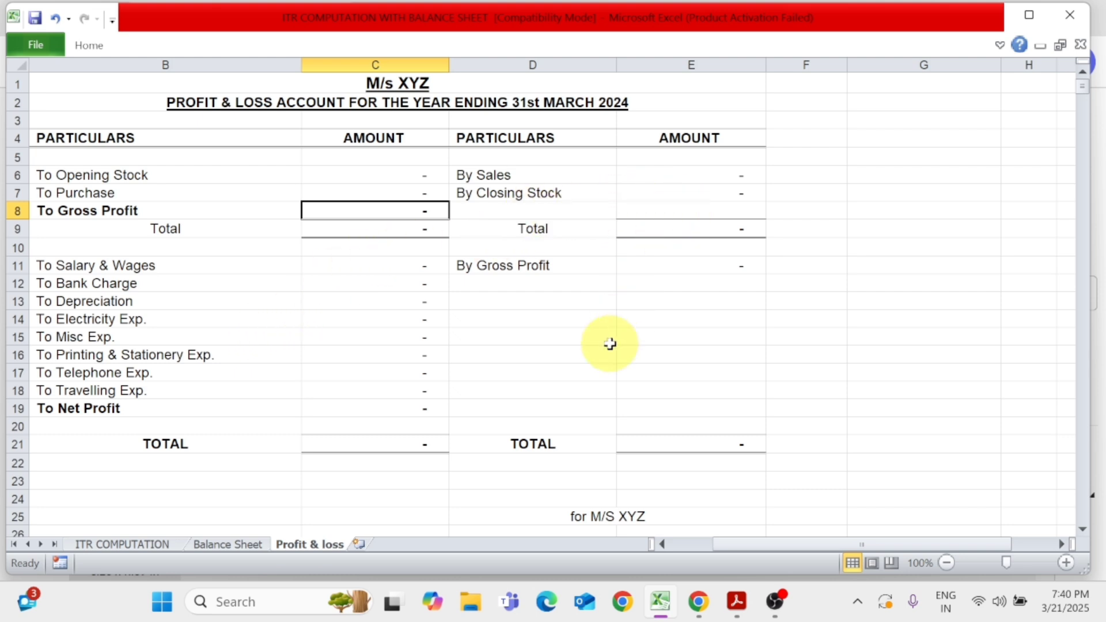
pyautogui.press('alt')
pyautogui.hotkey('alt', 'Tab')
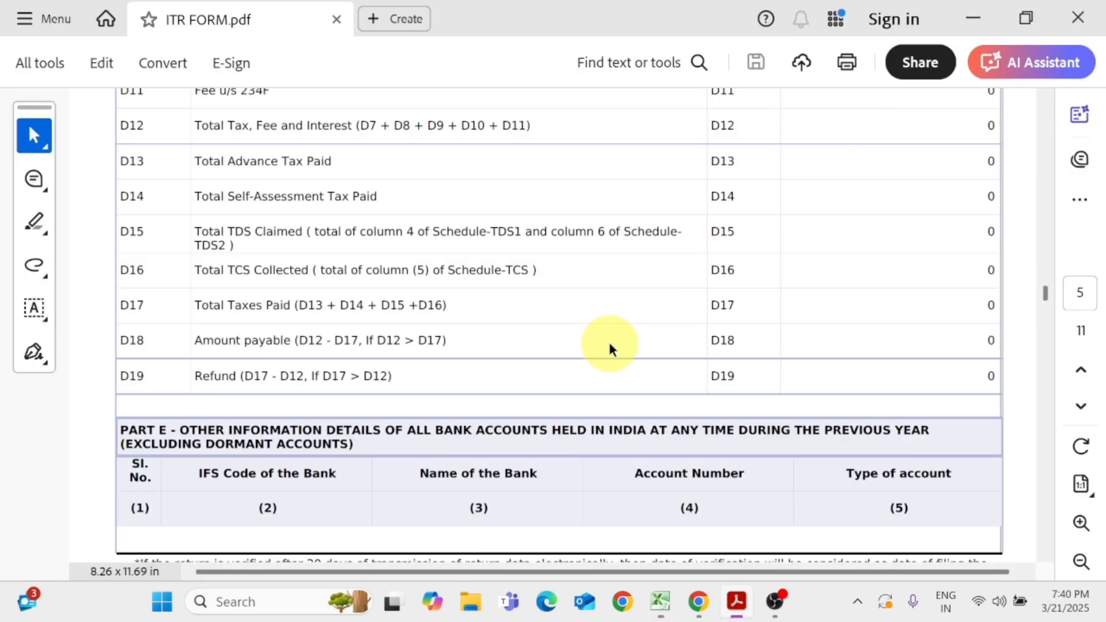
pyautogui.hotkey('alt', 'Tab')
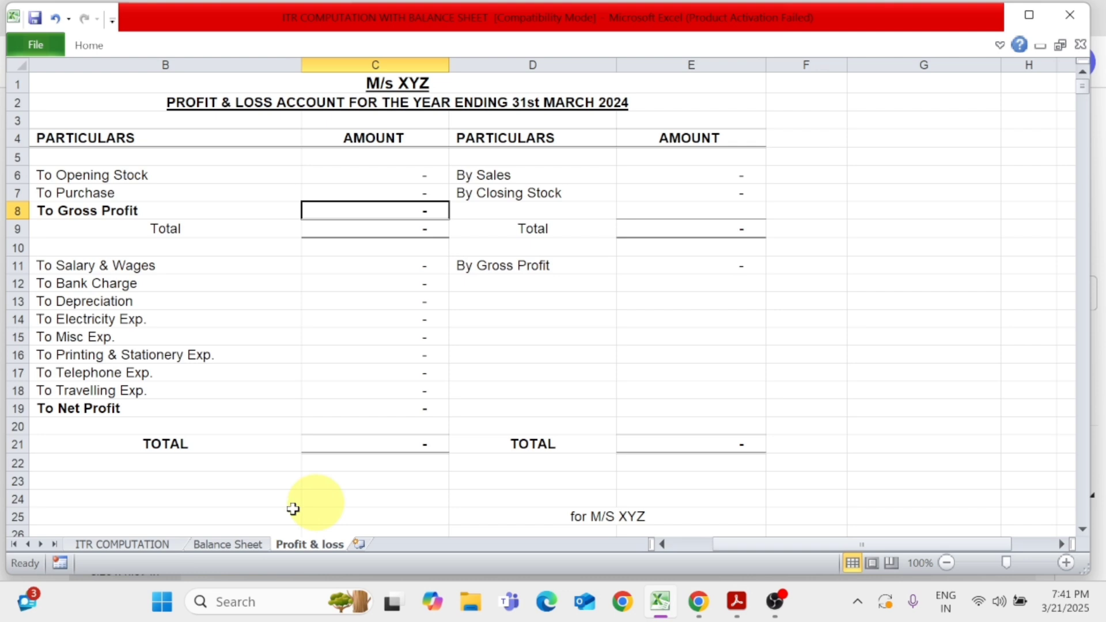
# Select the gross receipt line in the ITR COMPUTATION sheet and look up the gross turnover in ITR FORM.pdf in Acrobat
pyautogui.click(136, 546)
pyautogui.scroll(-1, 382, 468)
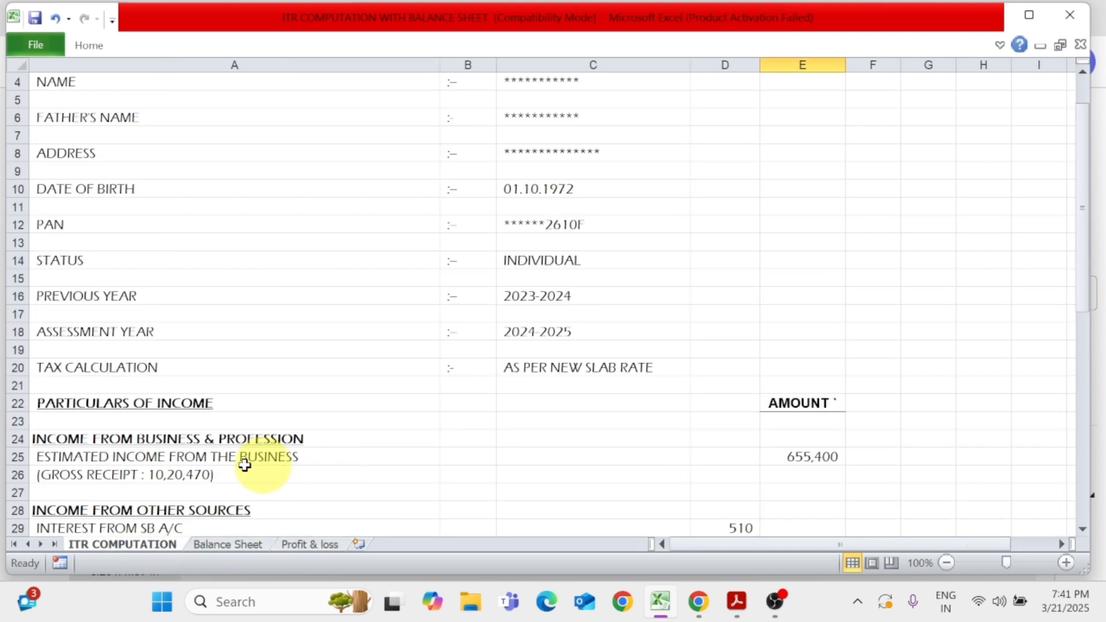
pyautogui.click(158, 475)
pyautogui.hotkey('alt', 'Tab')
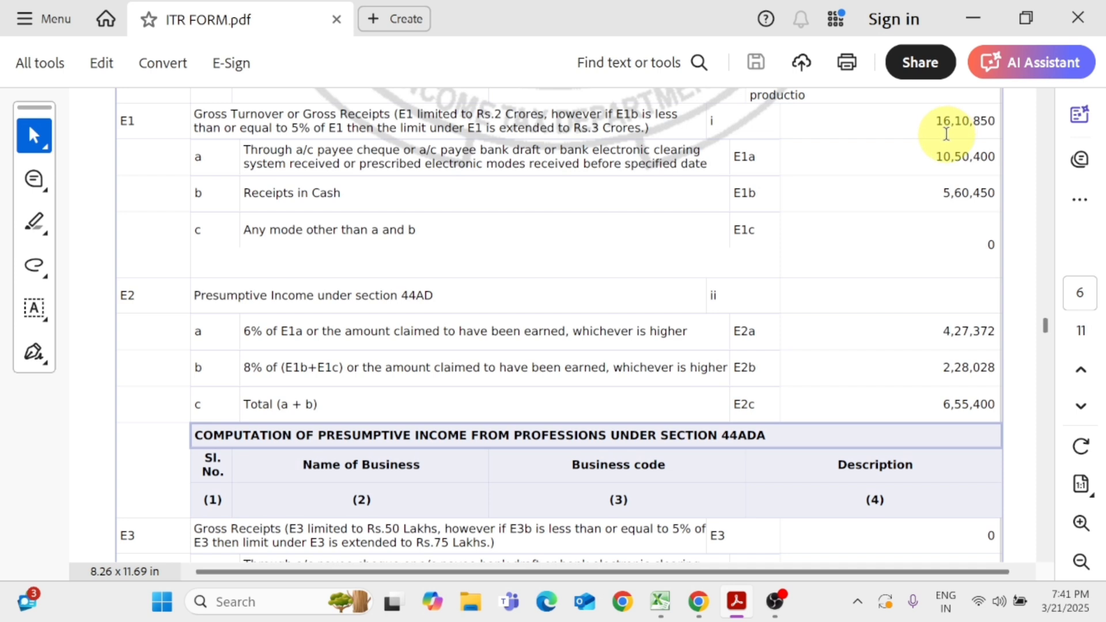
pyautogui.hotkey('alt', 'Tab')
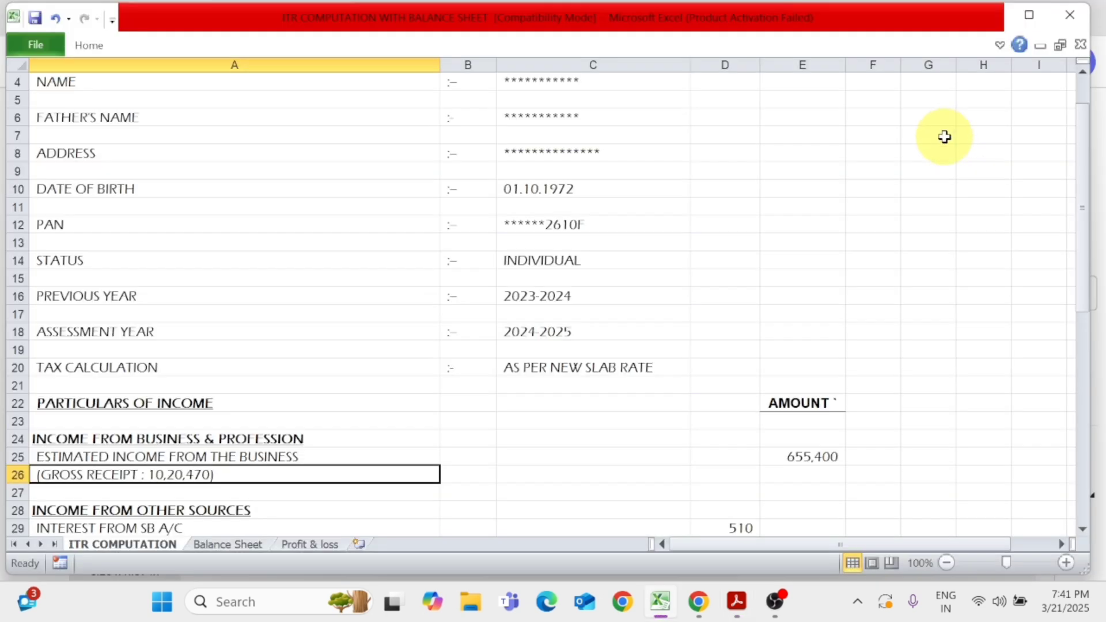
# Change the gross receipt figure in the Excel computation's business income note to 16,10,850, following ITR FORM.pdf in Acrobat
pyautogui.press('F2')
pyautogui.press('Left')
pyautogui.press('Left')
pyautogui.press('Left')
pyautogui.press('Left')
pyautogui.press('Left')
pyautogui.press('Left')
pyautogui.press('Left')
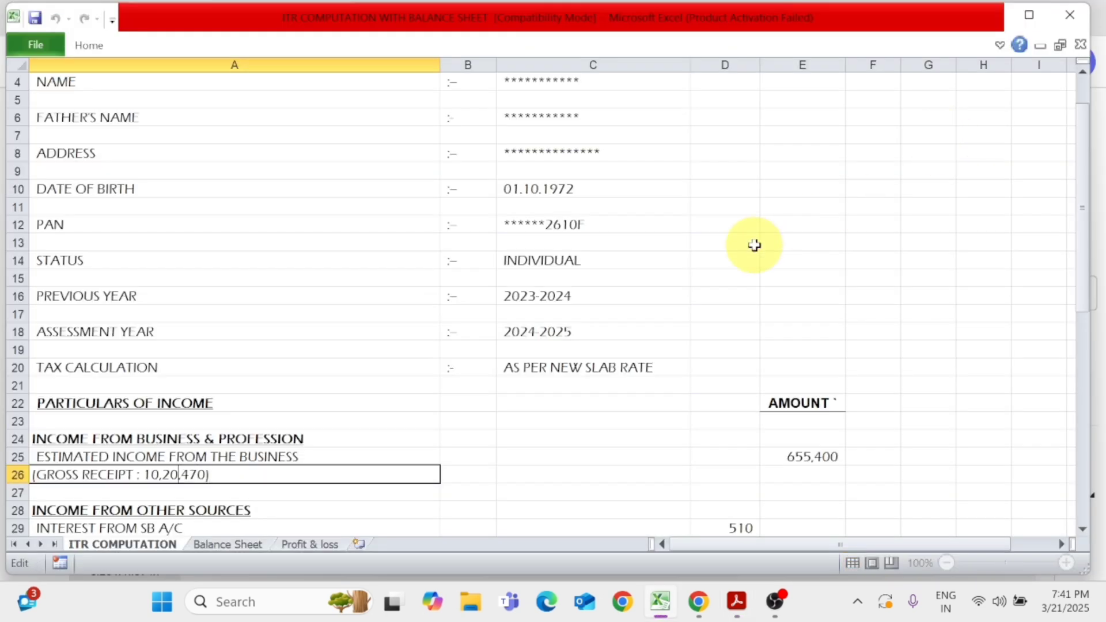
pyautogui.press('BackSpace')
pyautogui.press('BackSpace')
pyautogui.press('BackSpace')
pyautogui.hotkey('alt', 'Tab')
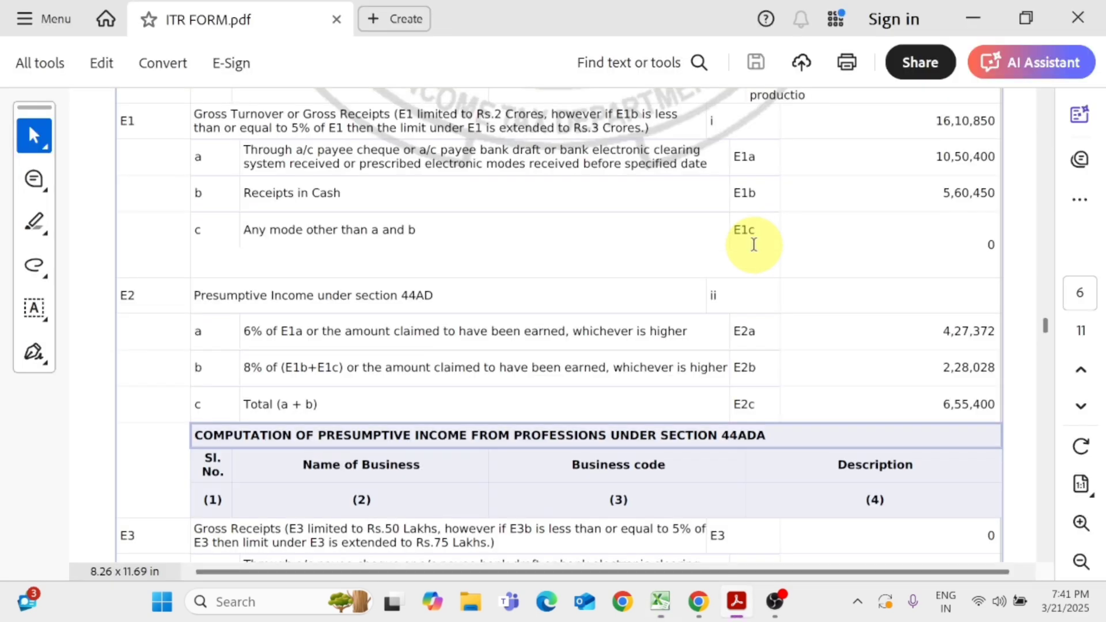
pyautogui.hotkey('alt', 'Tab')
pyautogui.write('16,')
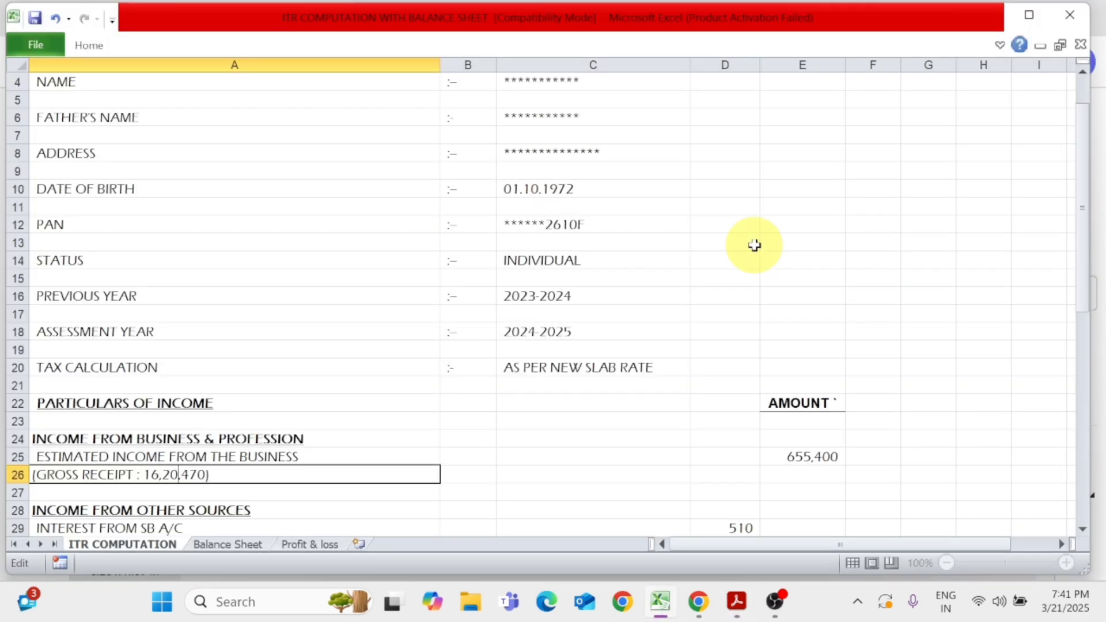
pyautogui.press('BackSpace')
pyautogui.press('BackSpace')
pyautogui.write('10')
pyautogui.hotkey('alt', 'Tab')
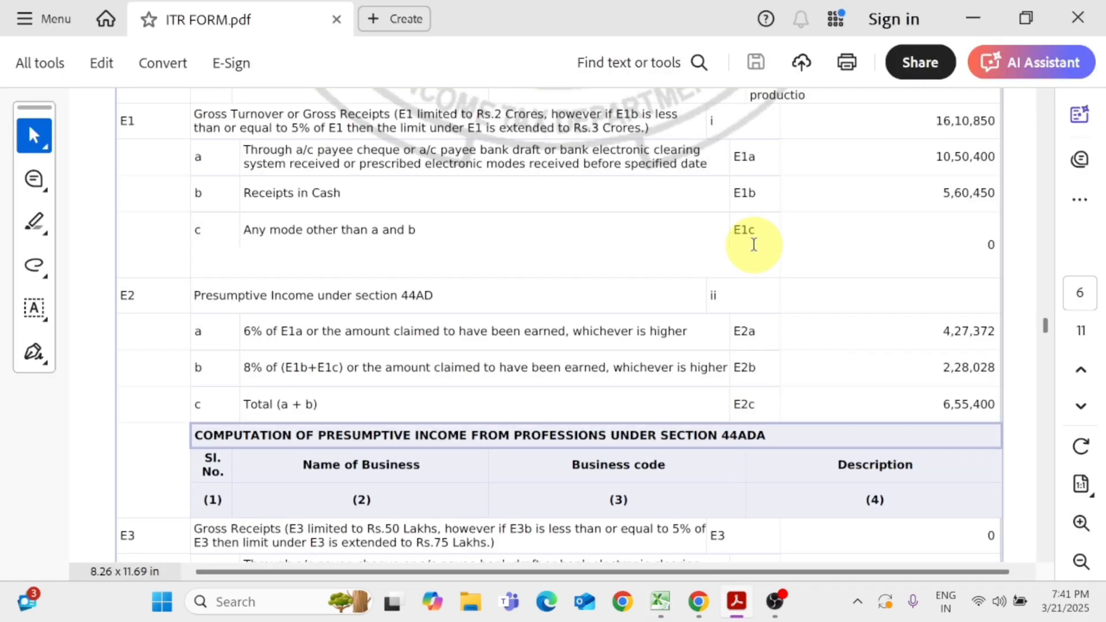
pyautogui.hotkey('alt', 'Tab')
pyautogui.press('Right')
pyautogui.press('Right')
pyautogui.press('Right')
pyautogui.press('Right')
pyautogui.press('BackSpace')
pyautogui.press('BackSpace')
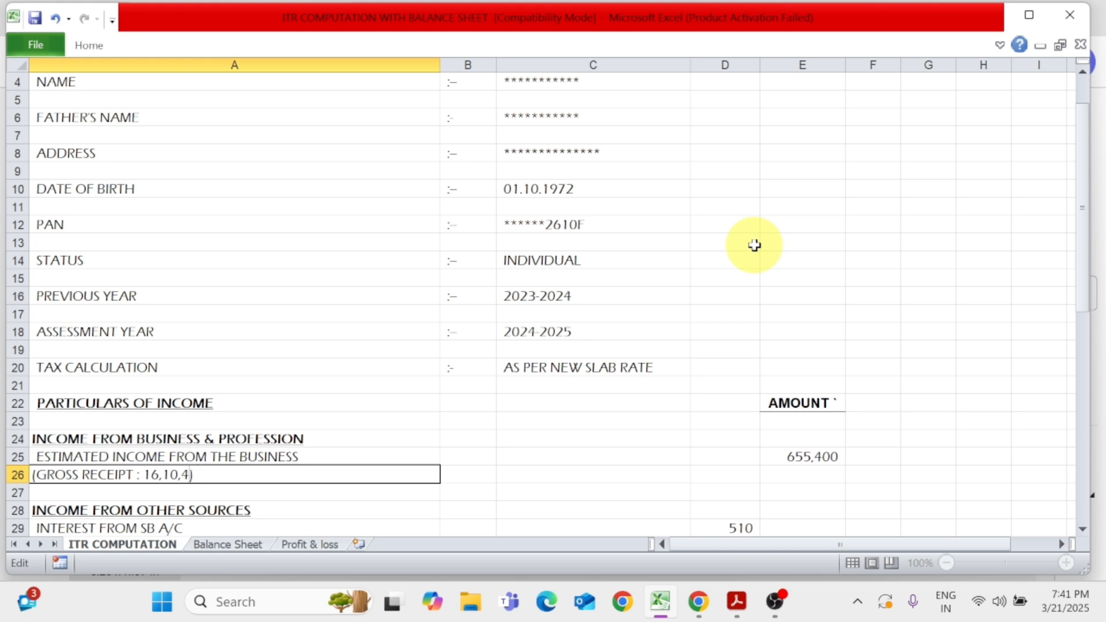
pyautogui.press('BackSpace')
pyautogui.write('850')
pyautogui.press('Return')
pyautogui.press('Up')
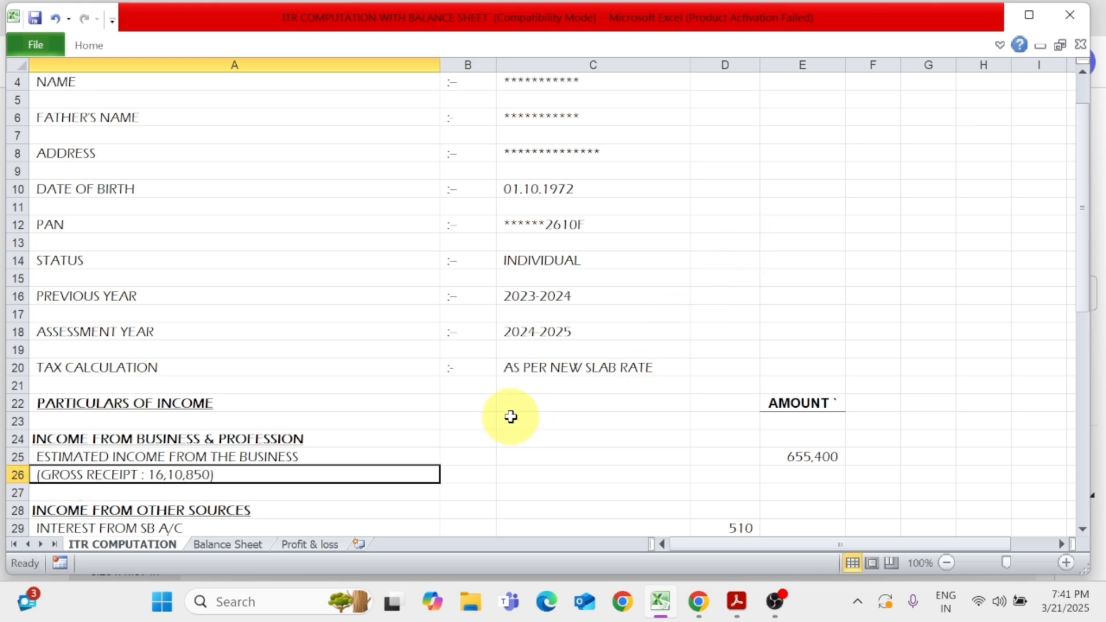
# Check the total presumptive income under section 44AD and the gross turnover in ITR FORM.pdf in Acrobat
pyautogui.hotkey('alt', 'Tab')
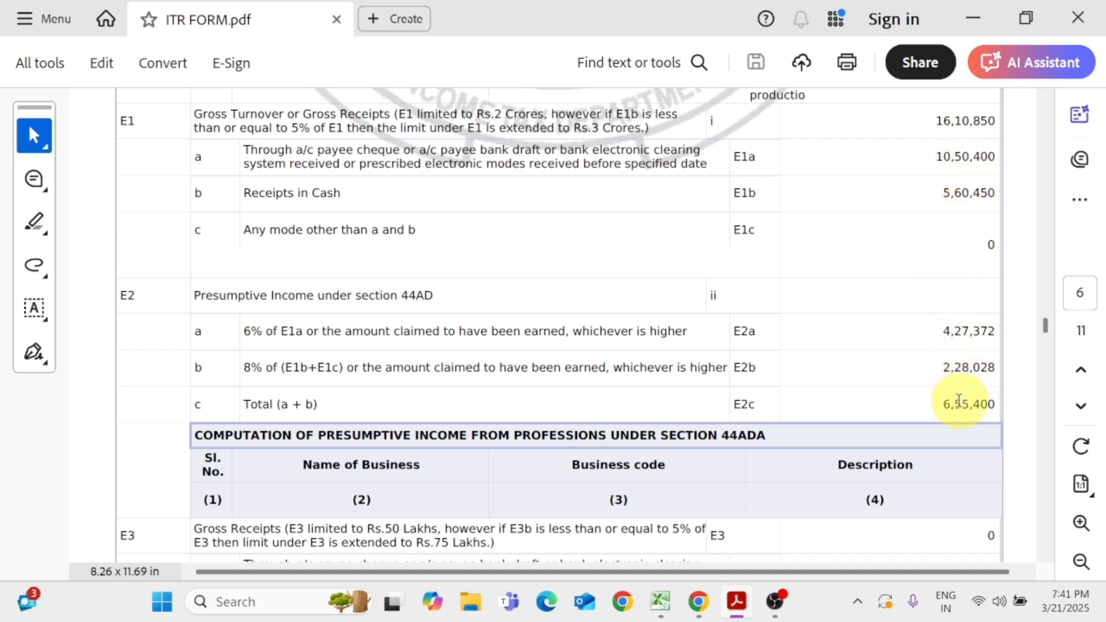
pyautogui.moveTo(943, 406); pyautogui.dragTo(995, 414)
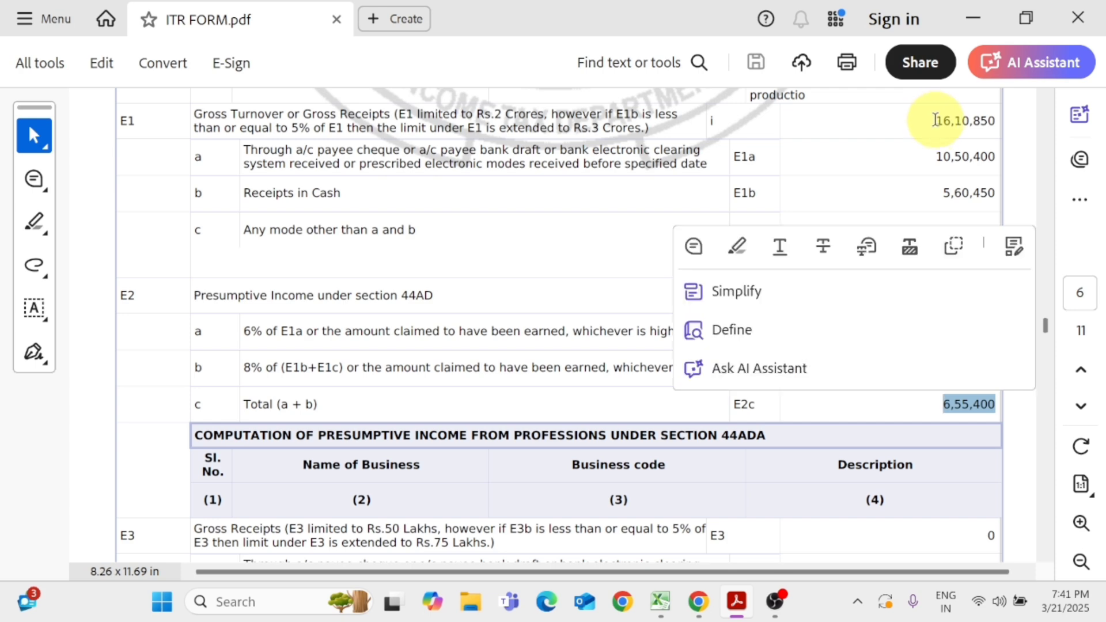
pyautogui.moveTo(943, 121); pyautogui.dragTo(1000, 123)
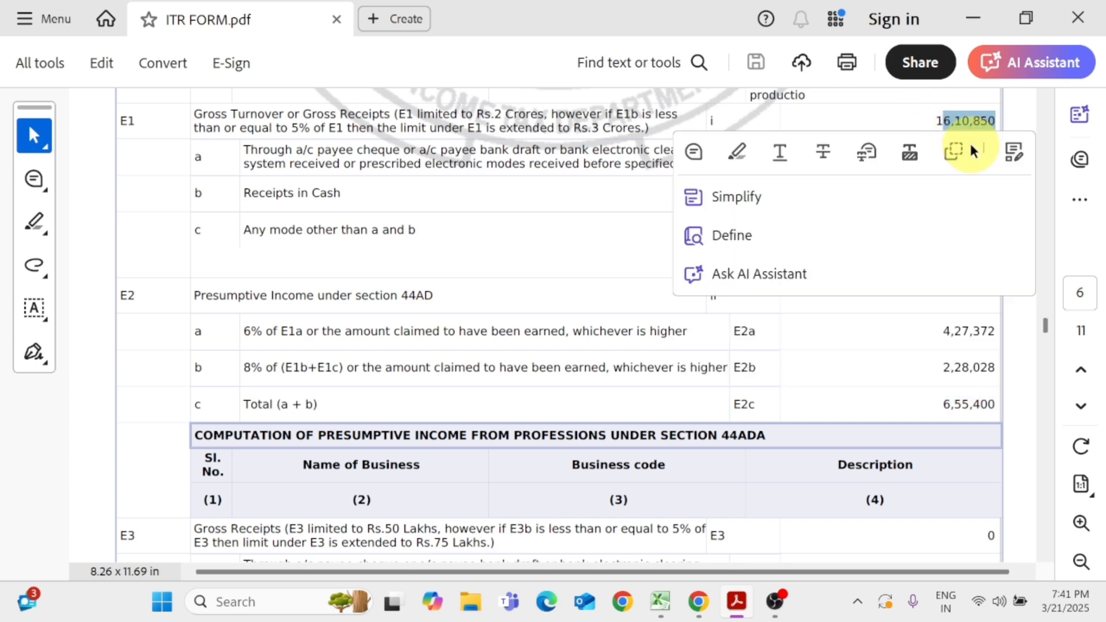
# Set the By Sales amount in the Excel workbook's Profit & loss sheet to 1,610,850
pyautogui.hotkey('alt', 'Tab')
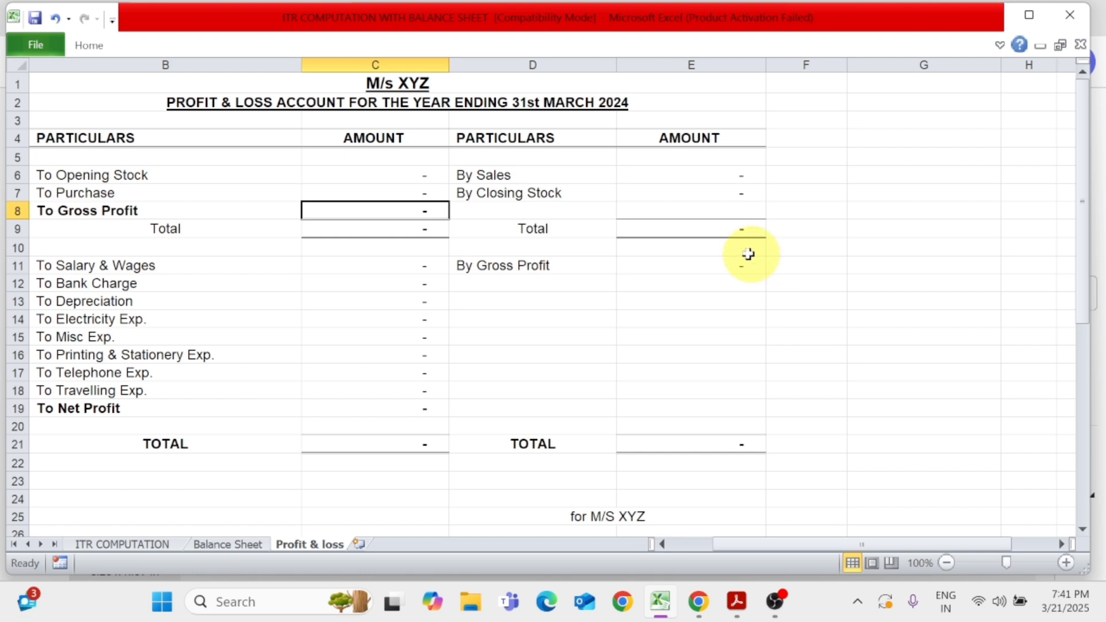
pyautogui.click(717, 176)
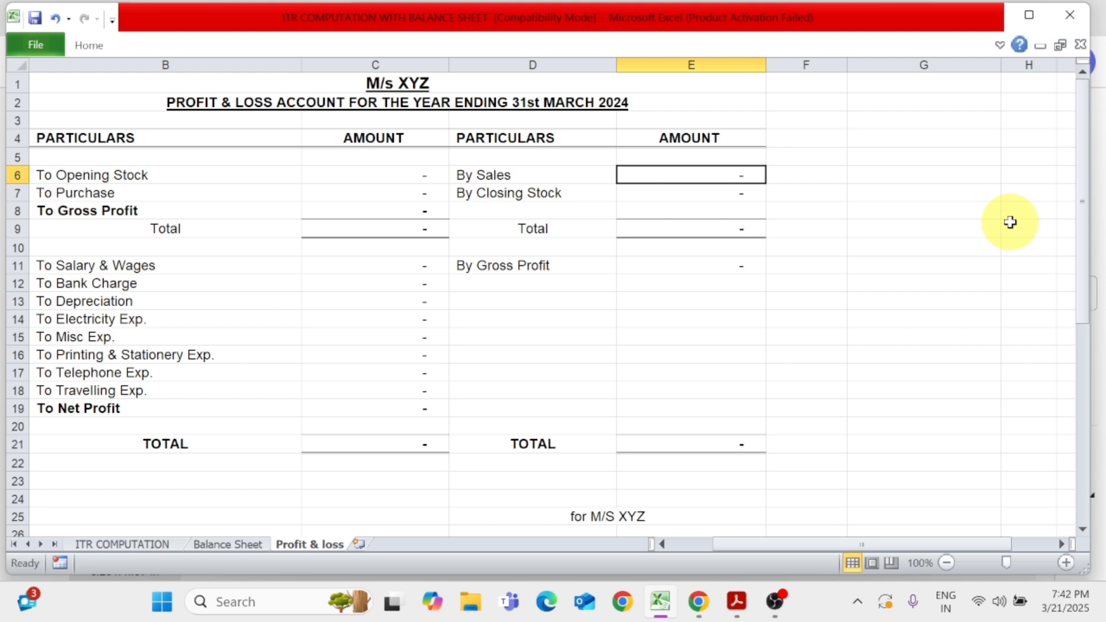
pyautogui.click(737, 601)
pyautogui.hotkey('alt', 'Tab')
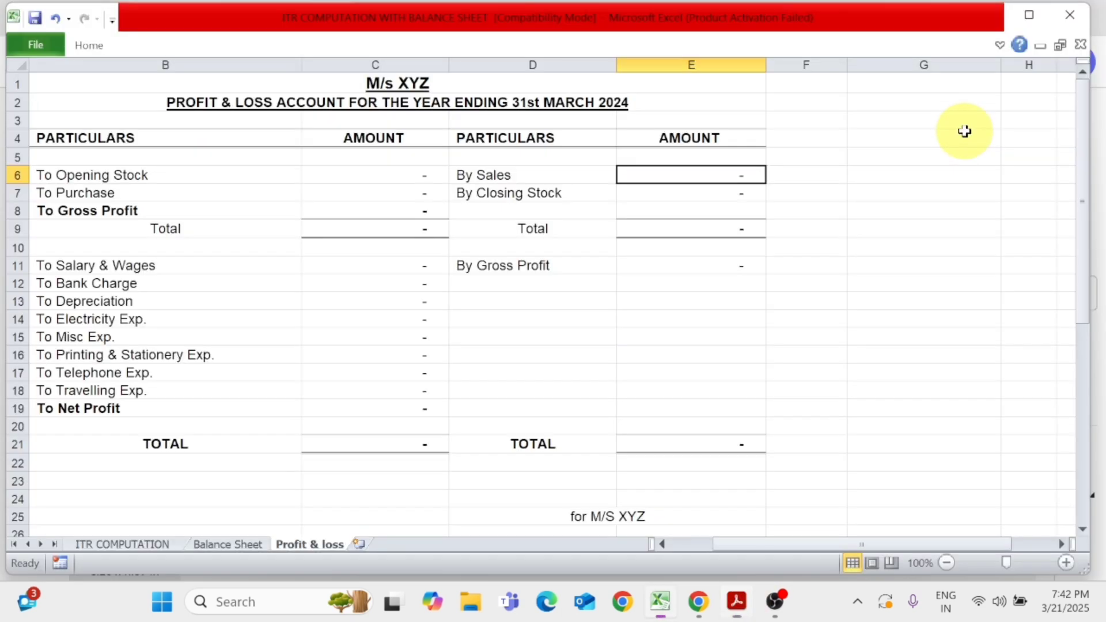
pyautogui.write('1,6')
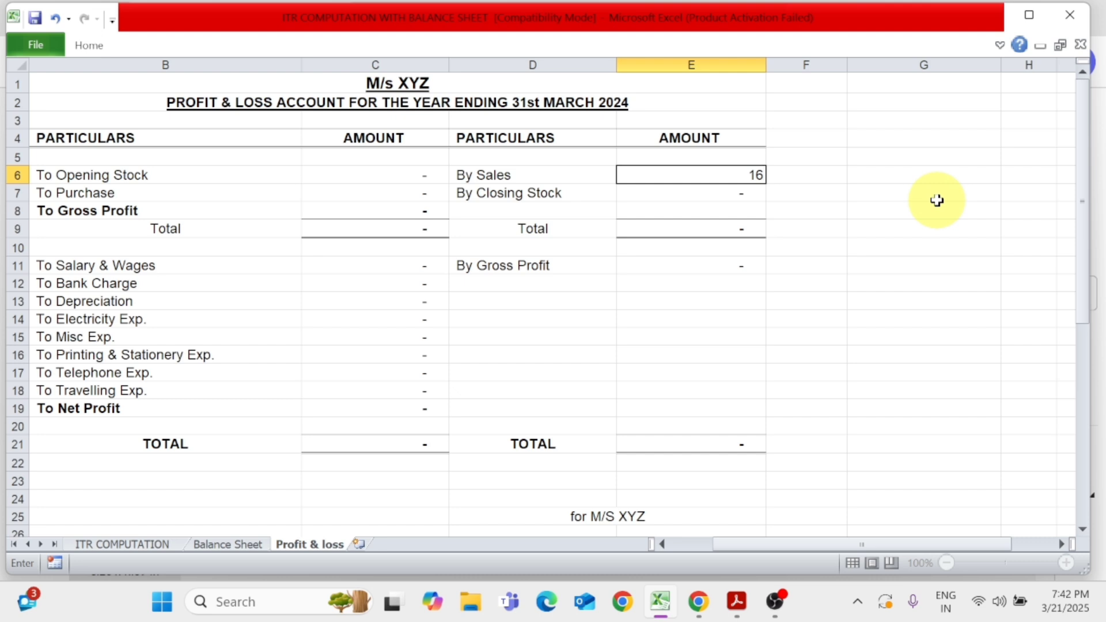
pyautogui.write('10,850')
pyautogui.press('Return')
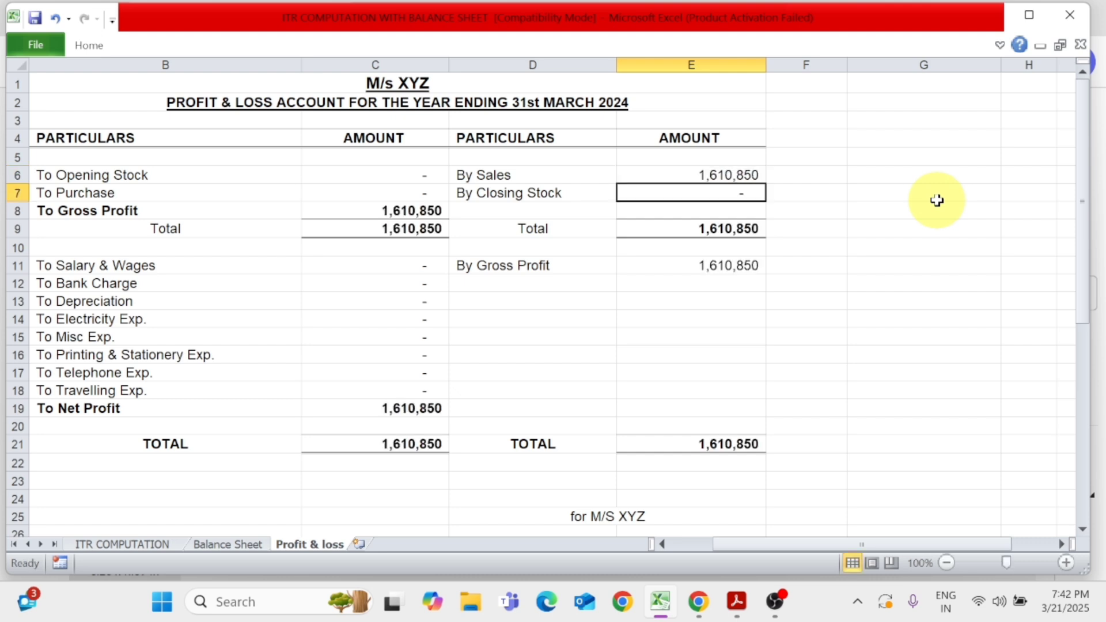
# Set the To Purchase amount in the profit and loss account to 650,400
pyautogui.press('Left')
pyautogui.press('Left')
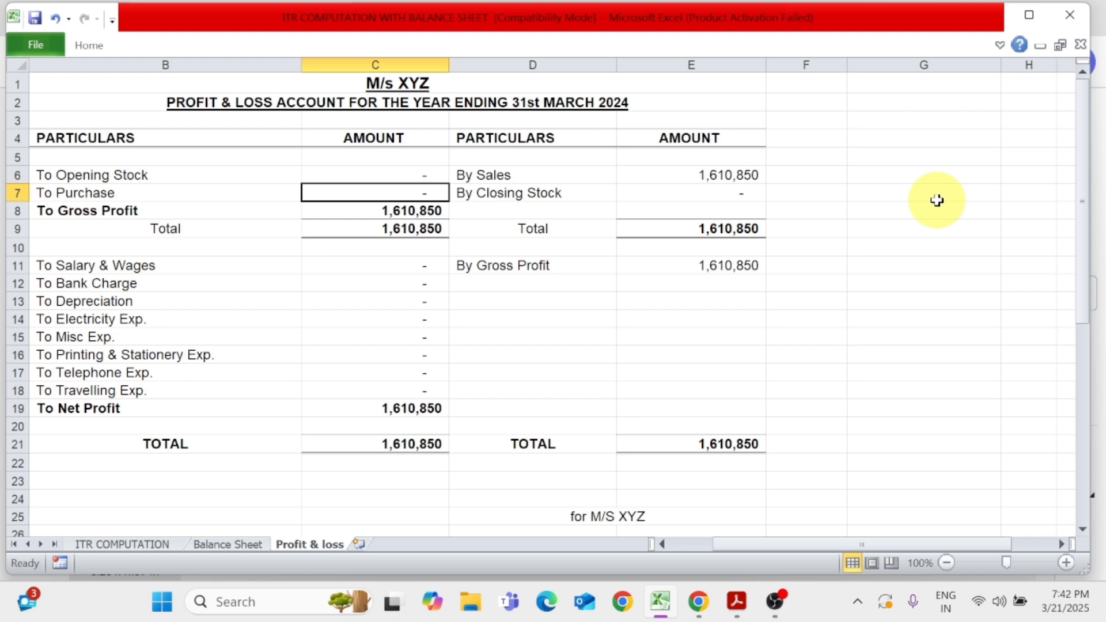
pyautogui.write('650')
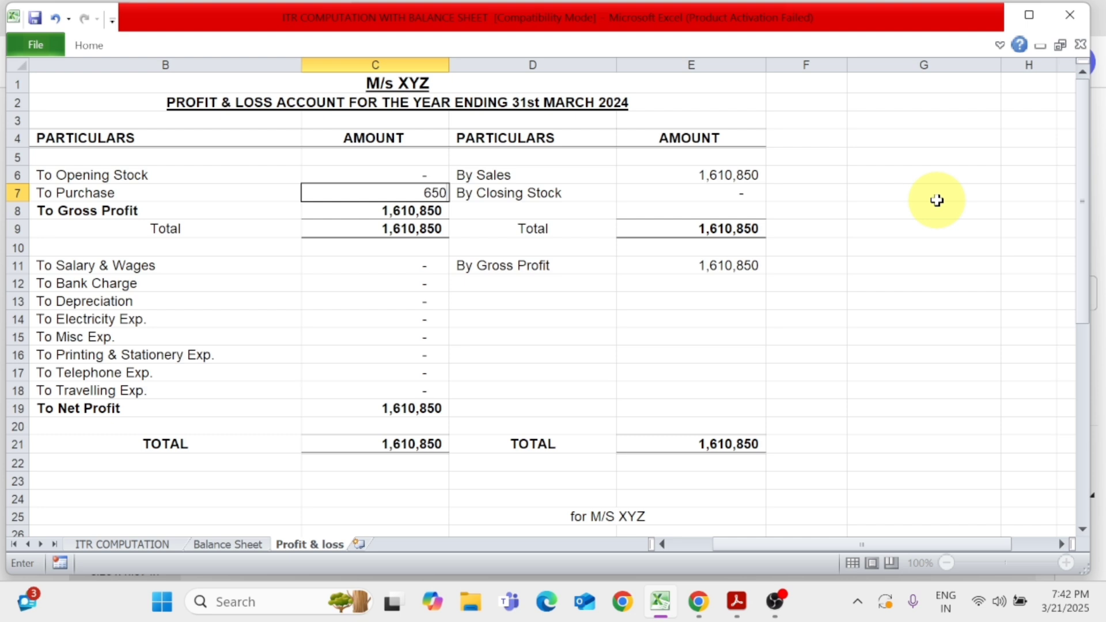
pyautogui.write(',400')
pyautogui.press('Return')
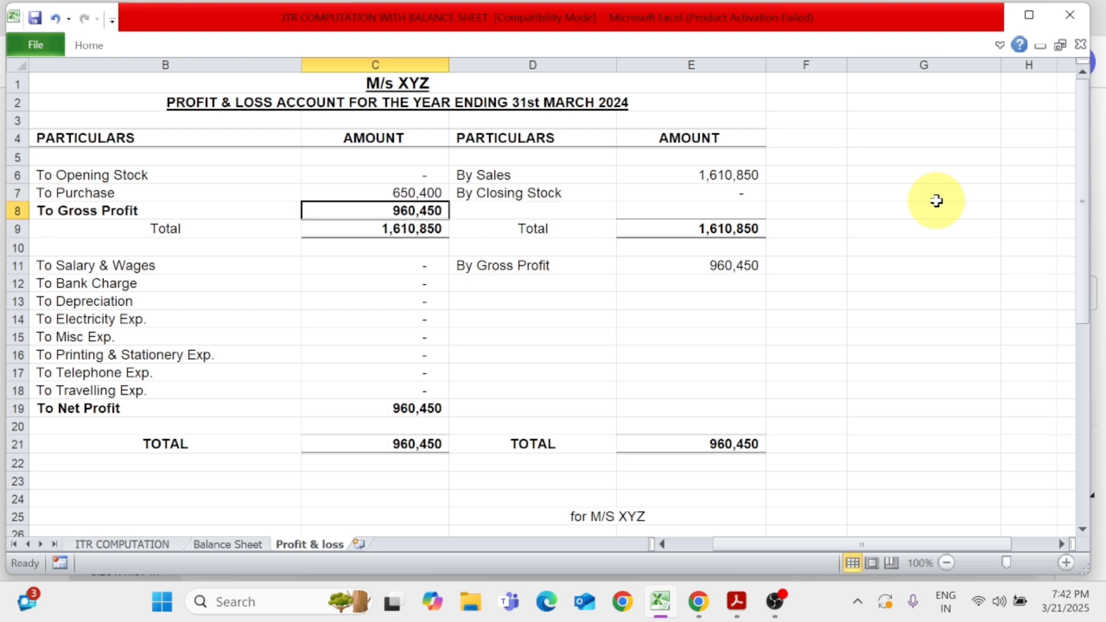
# Set the By Closing Stock amount in the profit and loss account to 205,000
pyautogui.click(744, 194)
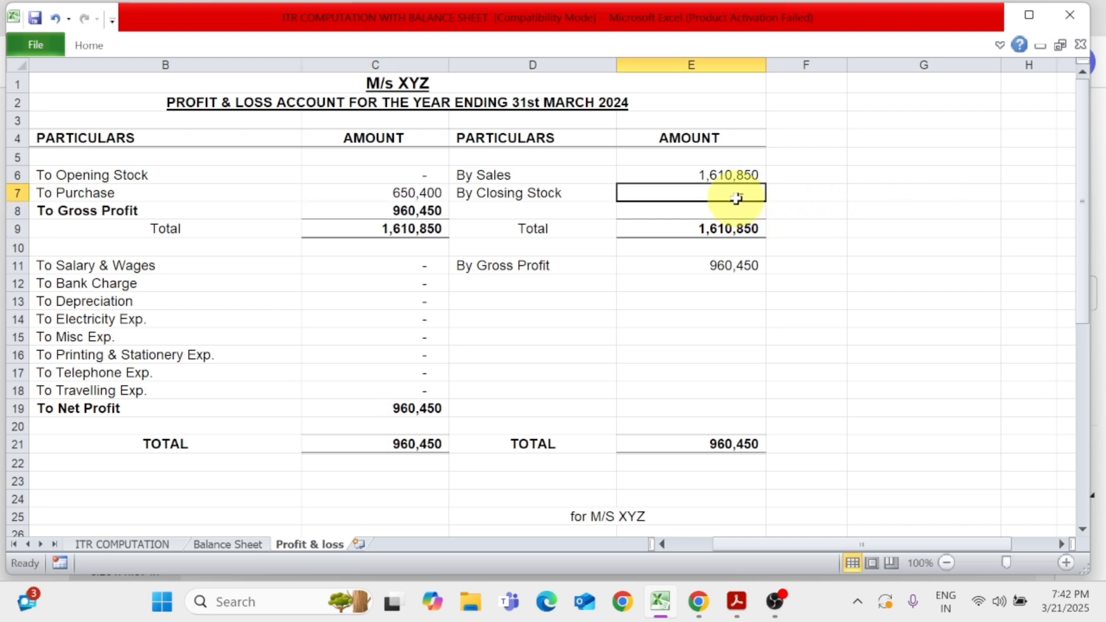
pyautogui.click(257, 191)
pyautogui.click(373, 193)
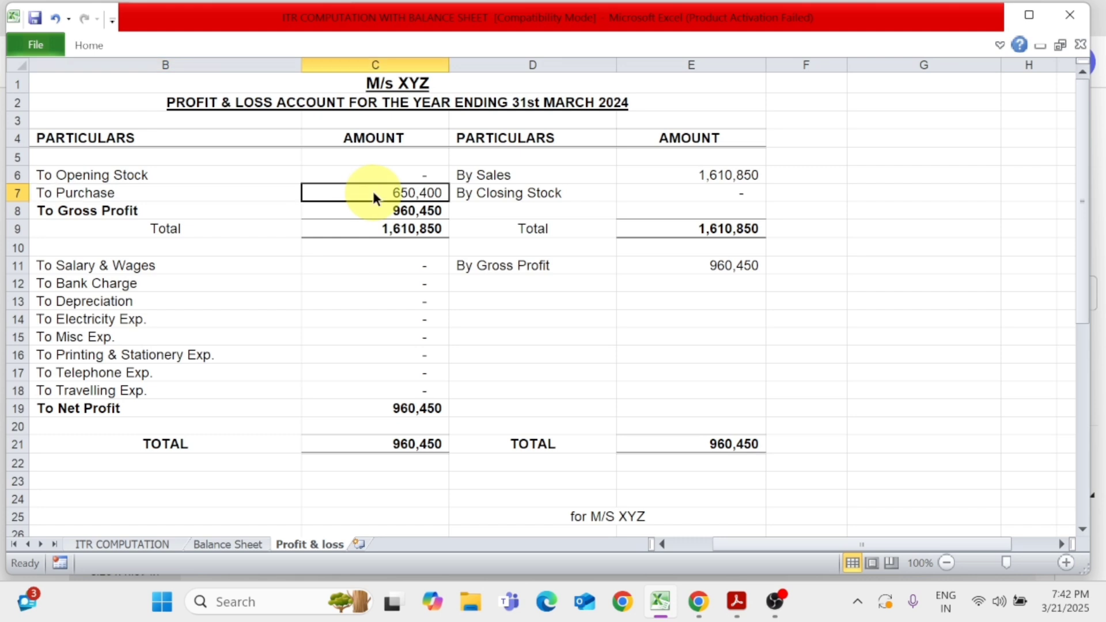
pyautogui.click(708, 174)
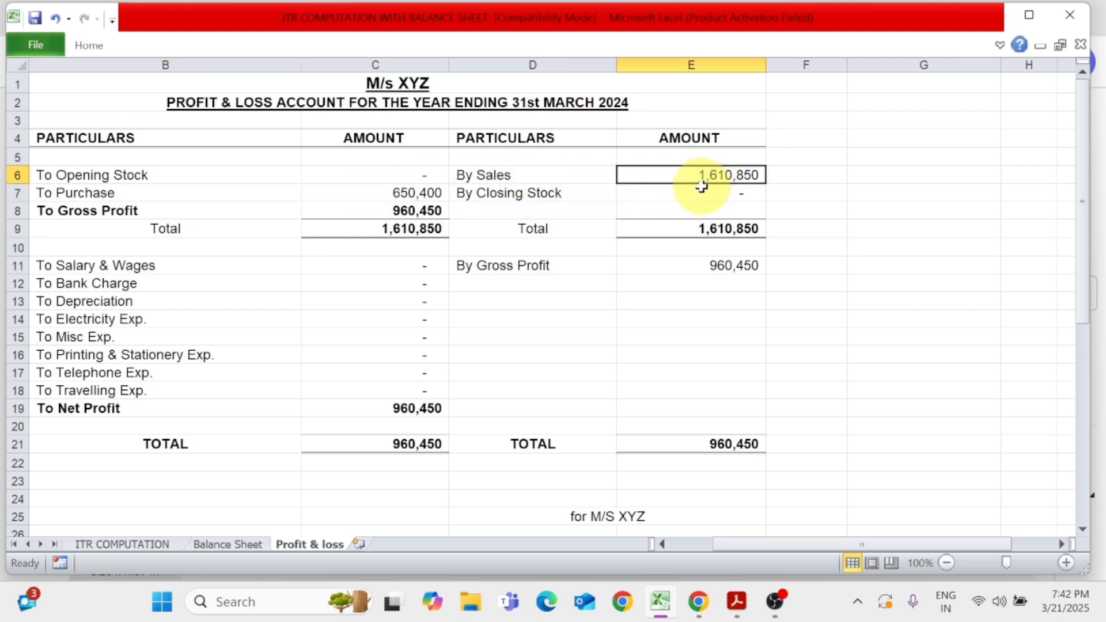
pyautogui.click(695, 195)
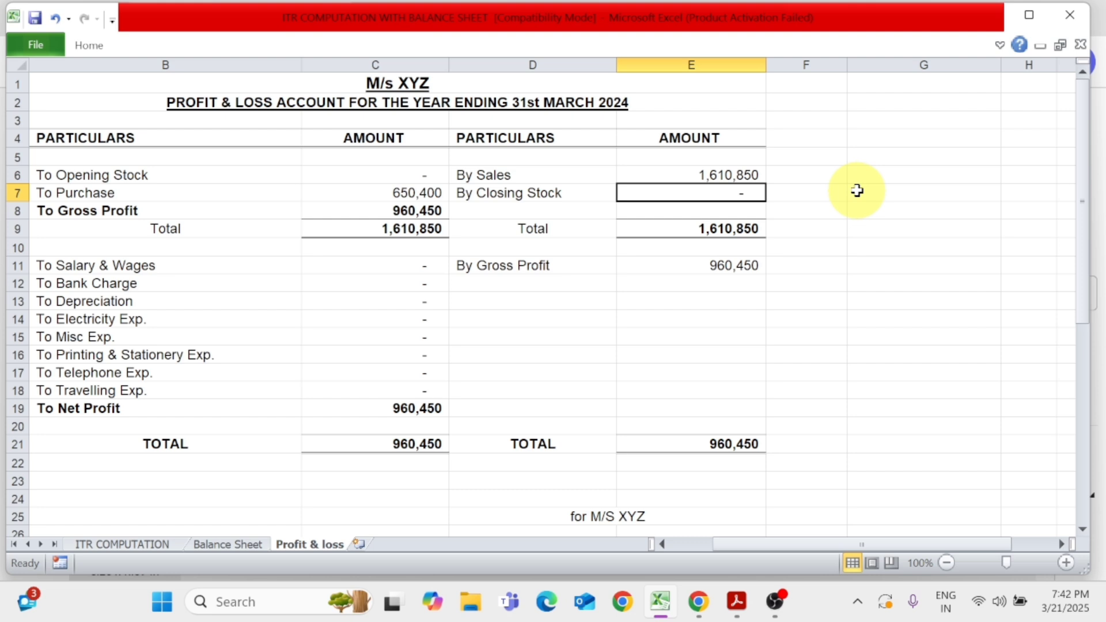
pyautogui.write('205000')
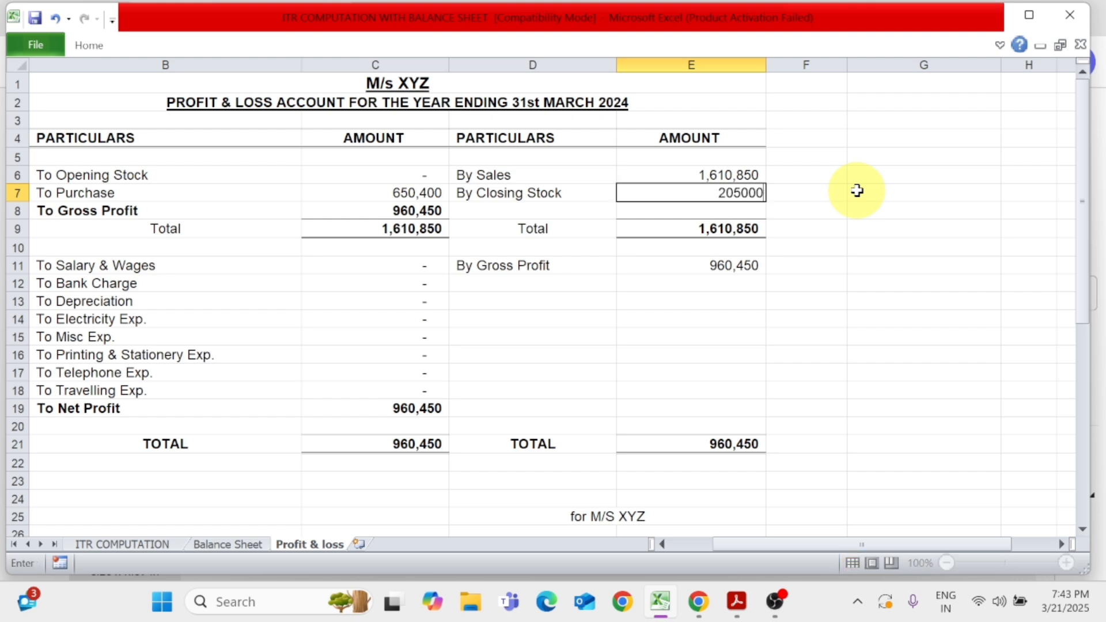
pyautogui.press('Return')
pyautogui.press('Left')
pyautogui.press('Left')
pyautogui.press('Up')
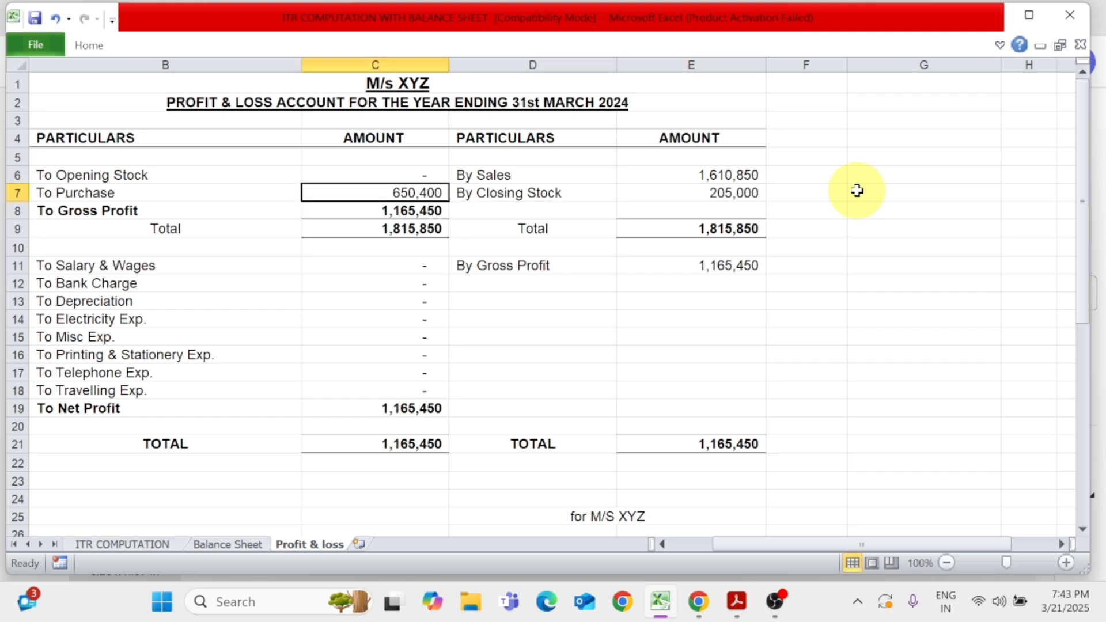
pyautogui.press('Down')
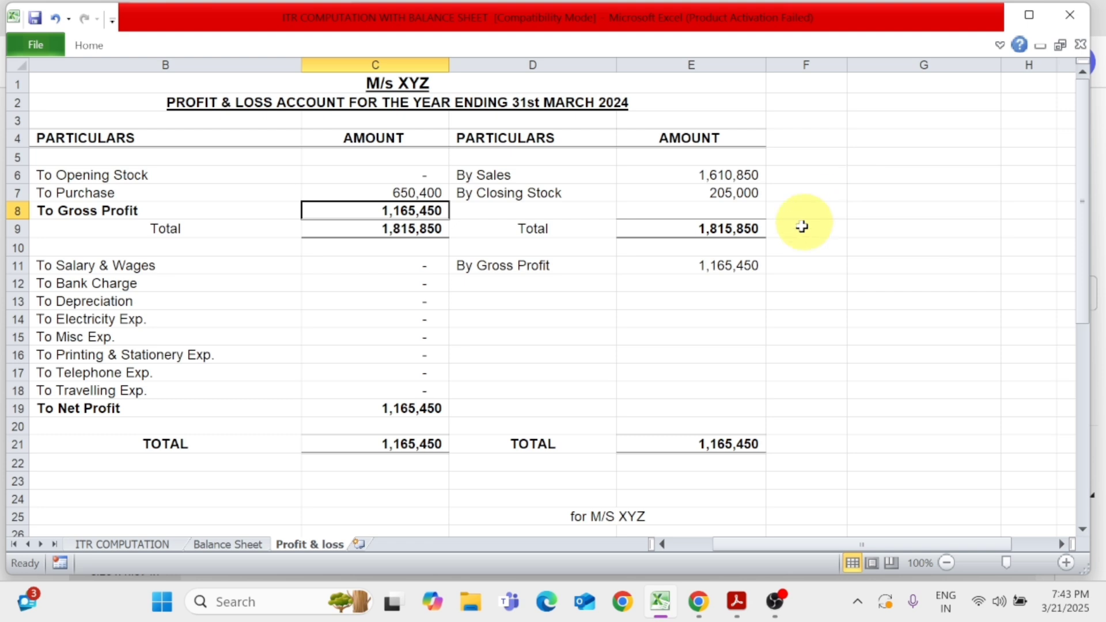
# Examine how the gross profit is derived from purchase, sales and closing stock, including its formula, and where it is carried down
pyautogui.click(394, 193)
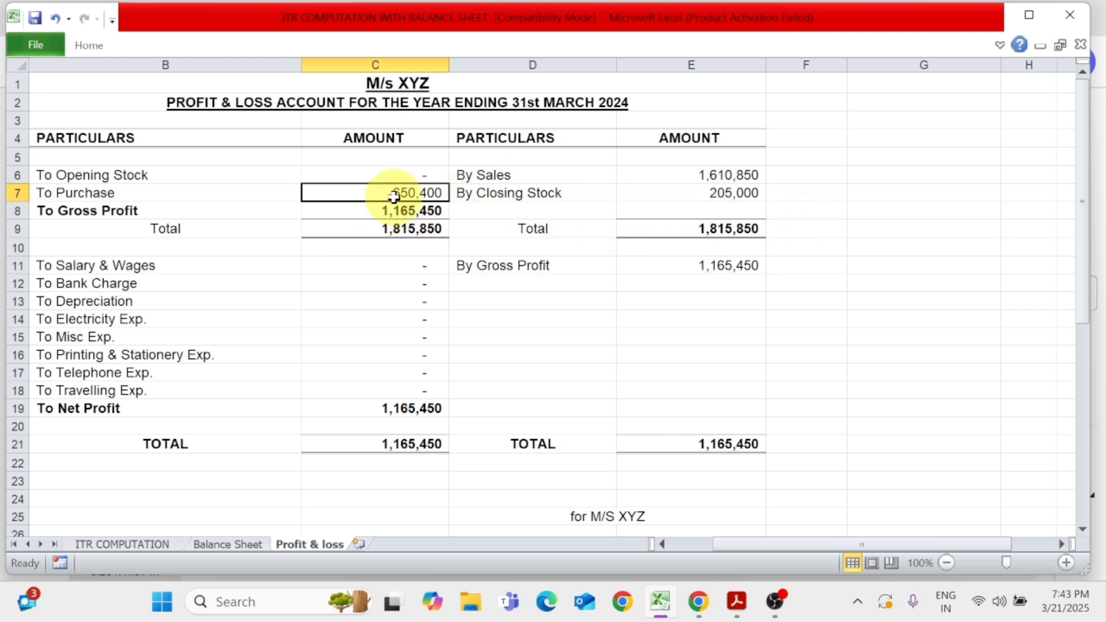
pyautogui.click(729, 179)
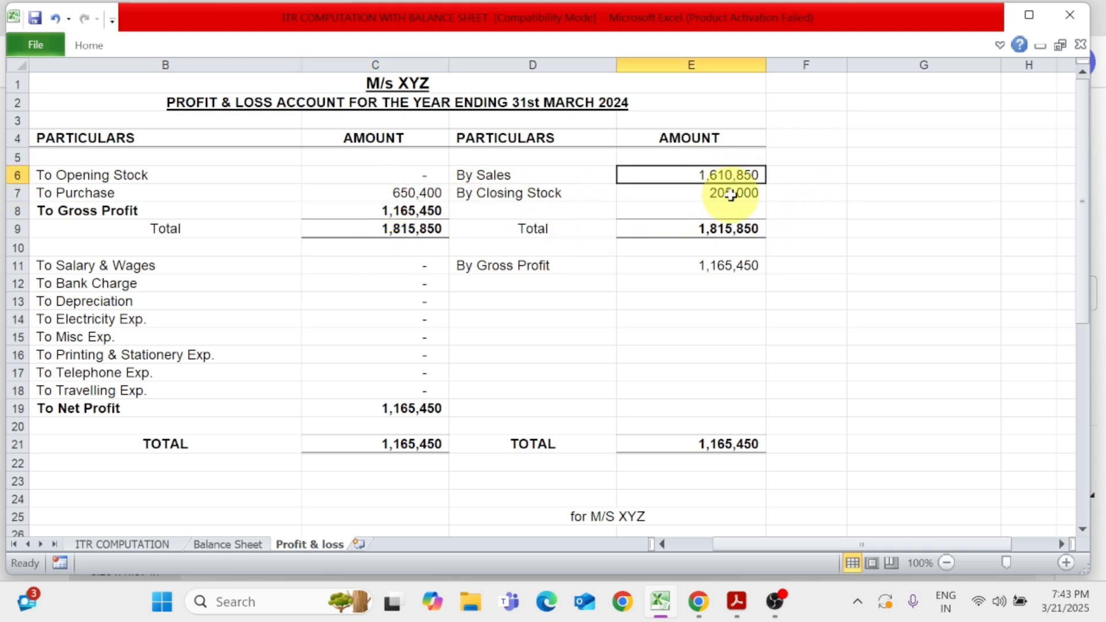
pyautogui.click(731, 195)
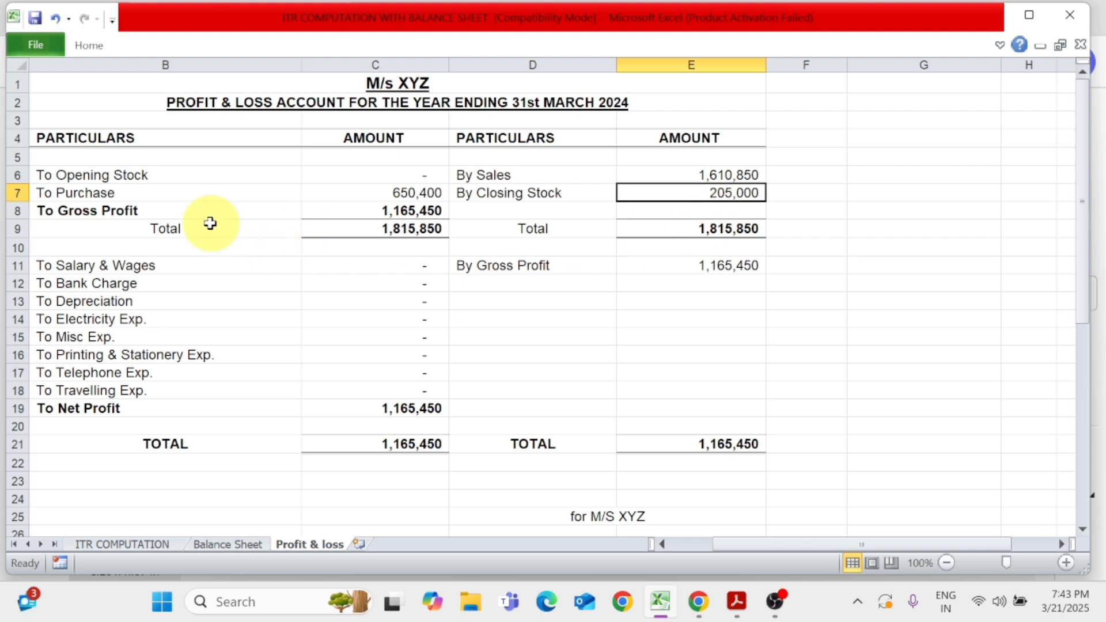
pyautogui.click(195, 215)
pyautogui.click(392, 211)
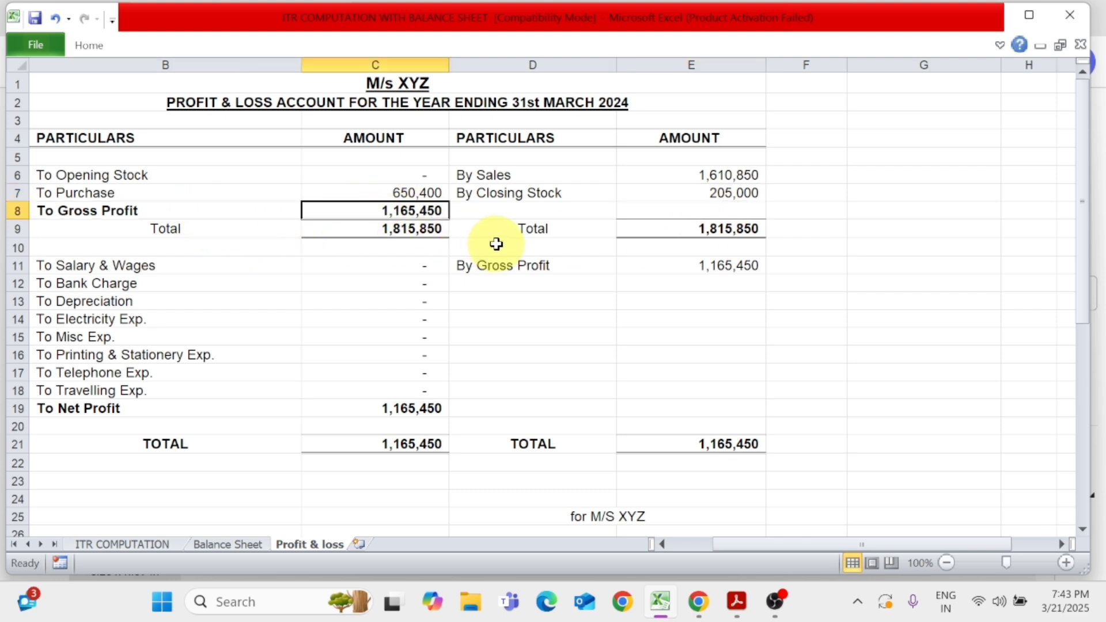
pyautogui.press('F2')
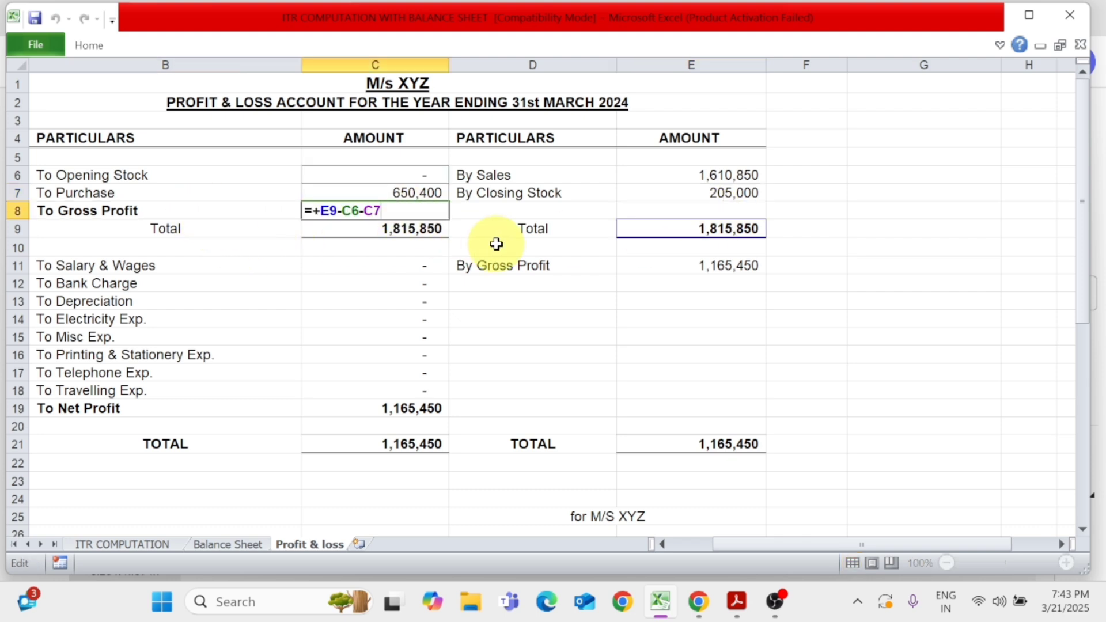
pyautogui.press('Return')
pyautogui.press('Down')
pyautogui.press('Down')
pyautogui.press('Right')
pyautogui.press('Right')
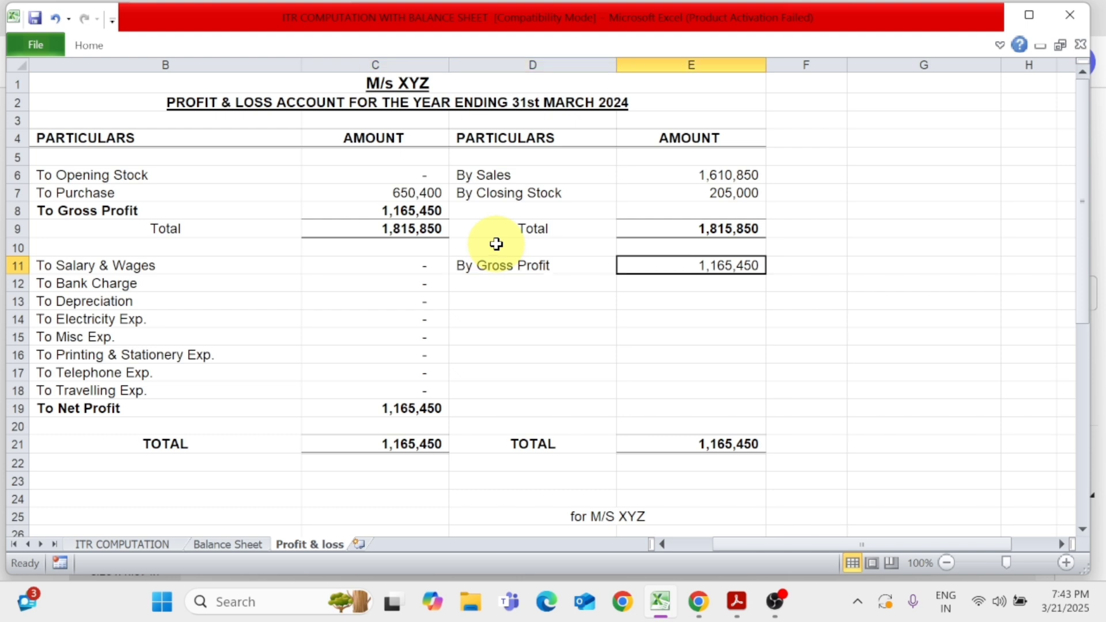
pyautogui.press('Left')
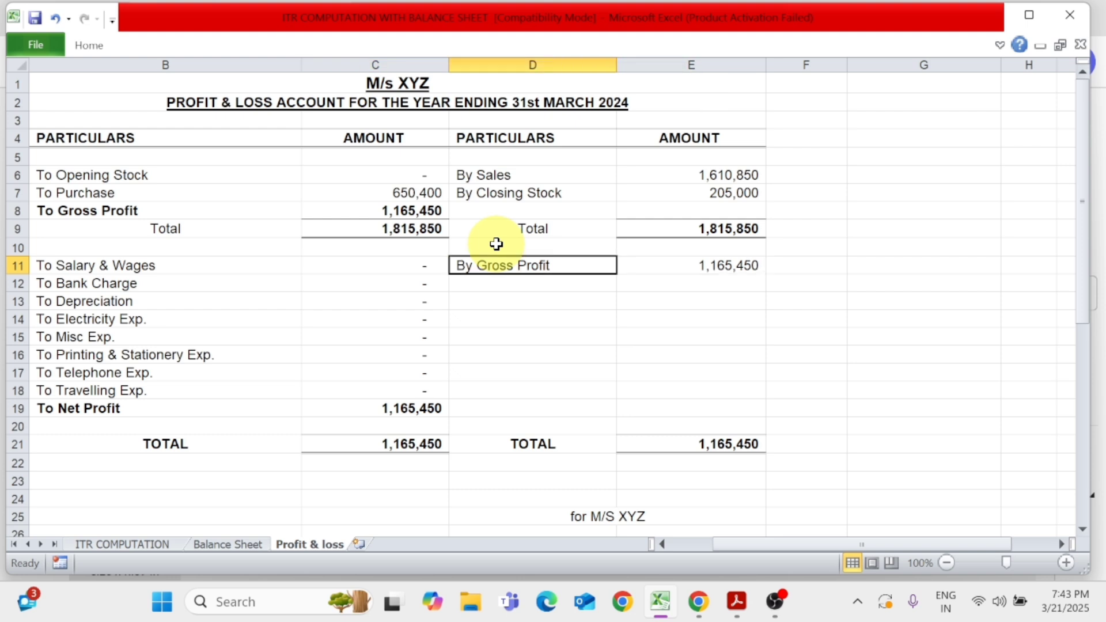
pyautogui.click(413, 211)
pyautogui.click(698, 270)
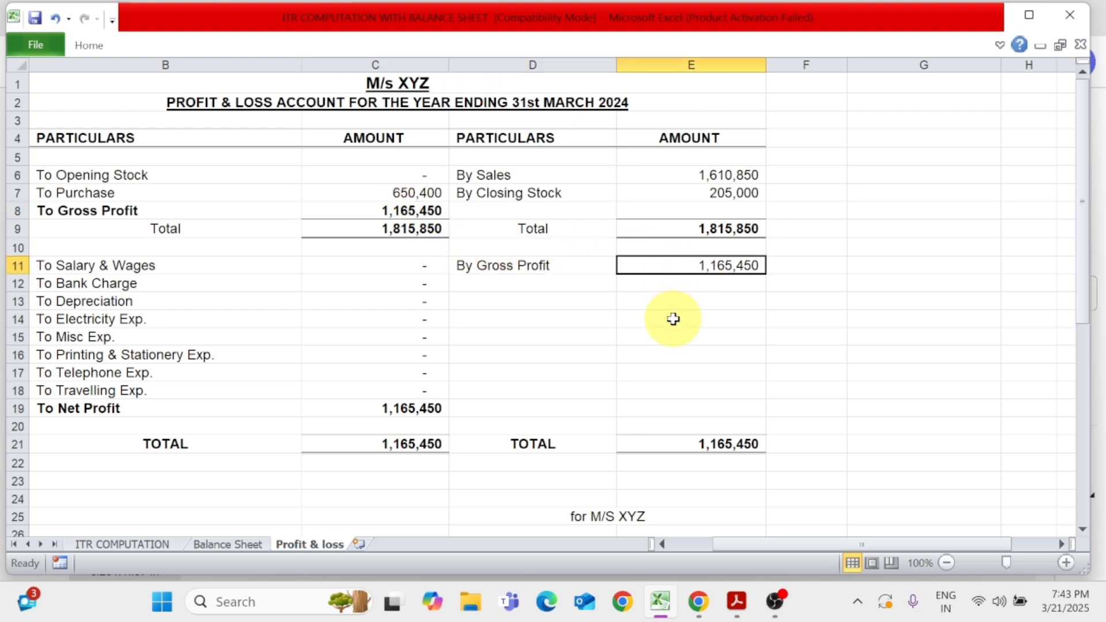
# Review the expense heads and compare the net profit with the section 44AD presumptive income total in ITR FORM.pdf in Acrobat
pyautogui.click(136, 269)
pyautogui.moveTo(136, 268); pyautogui.dragTo(159, 382)
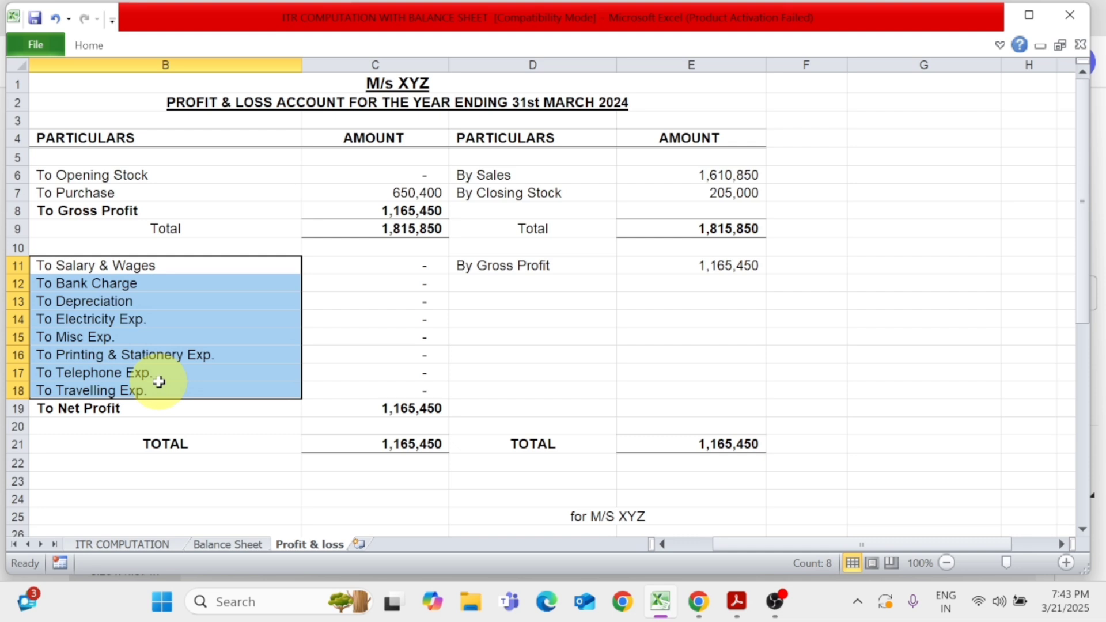
pyautogui.click(109, 408)
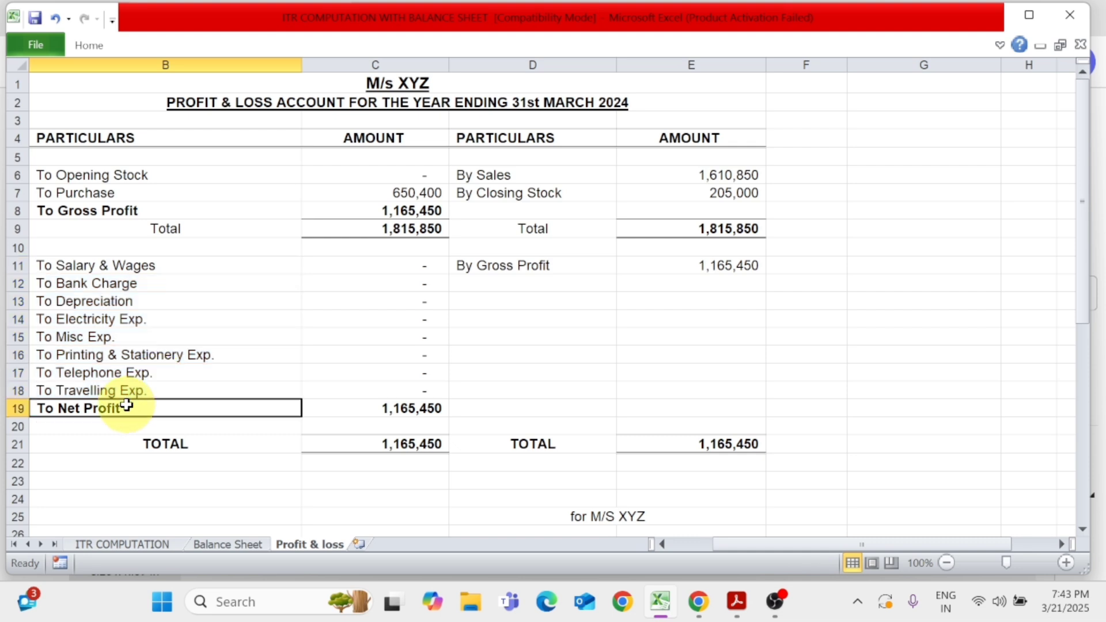
pyautogui.click(420, 411)
pyautogui.hotkey('alt', 'Tab')
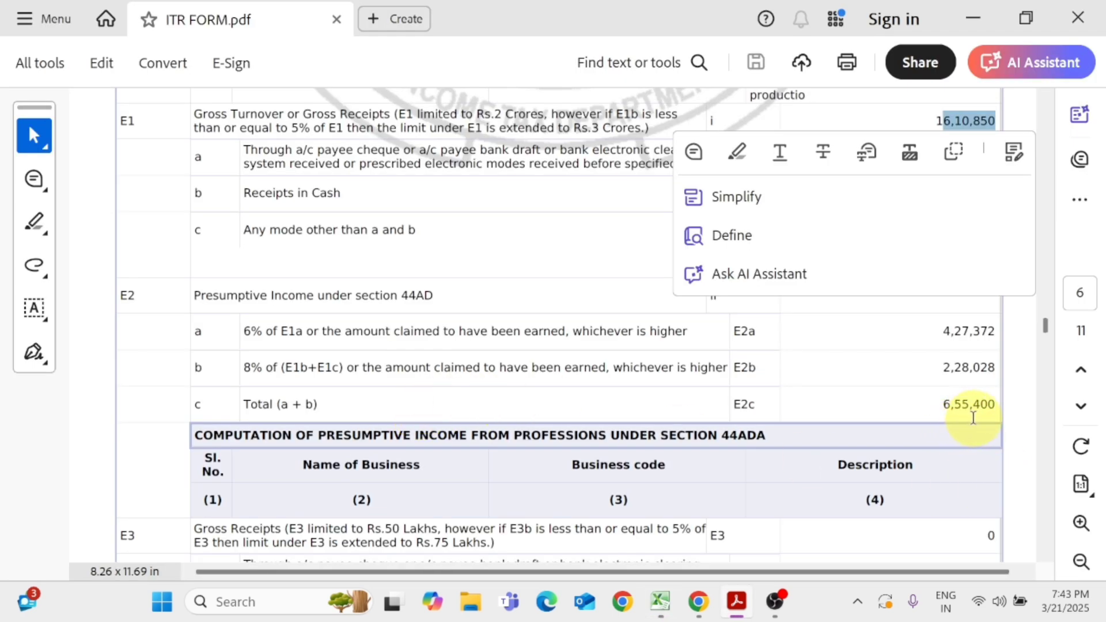
pyautogui.hotkey('alt', 'Tab')
pyautogui.hotkey('alt', 'Tab')
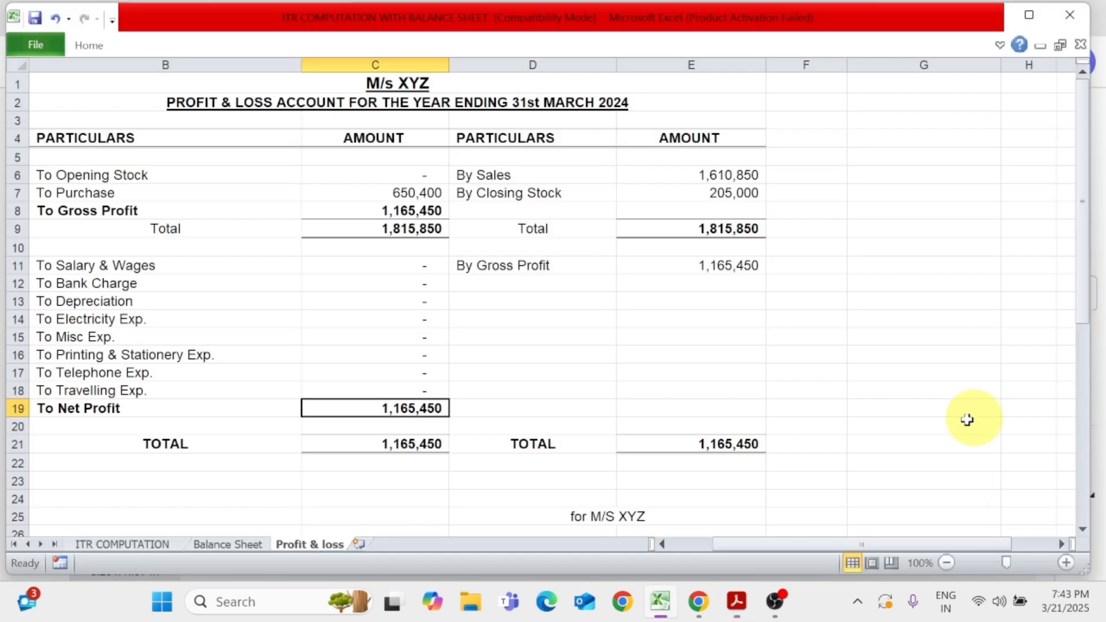
pyautogui.click(190, 409)
pyautogui.click(389, 410)
# Enter 205,000 for Salary & Wages and 1,547 for Bank Charge in the Excel profit and loss account
pyautogui.click(403, 266)
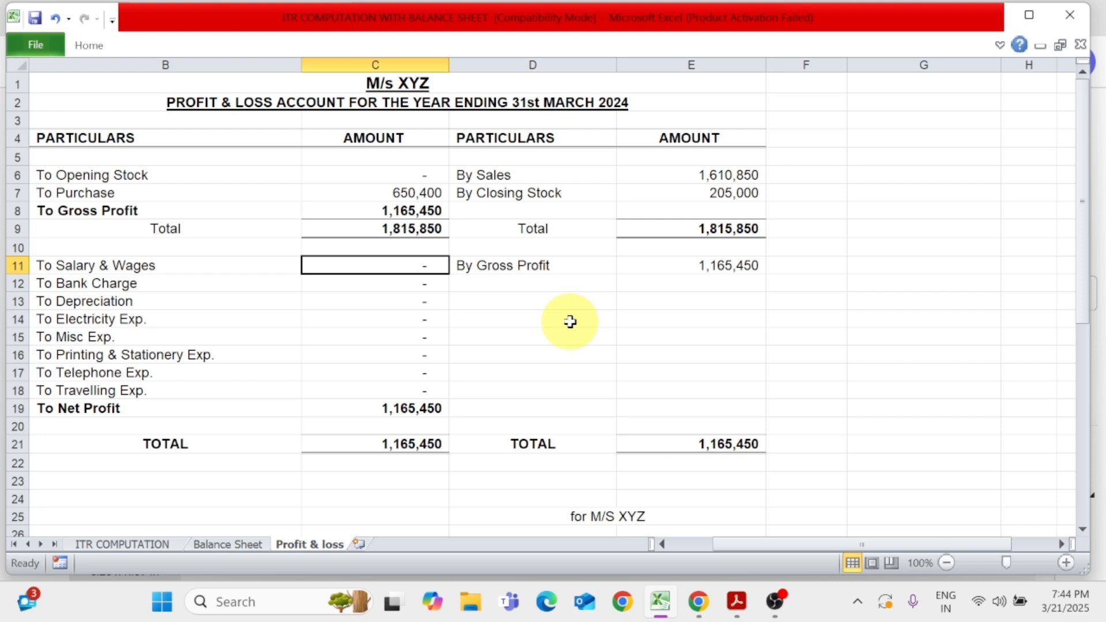
pyautogui.write('205000')
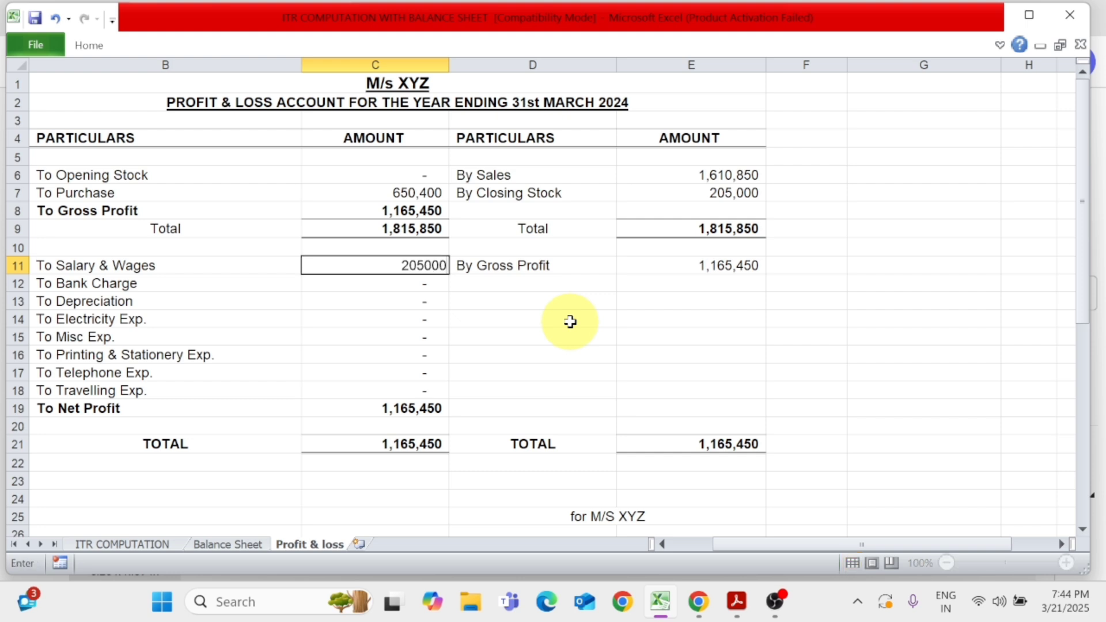
pyautogui.press('Return')
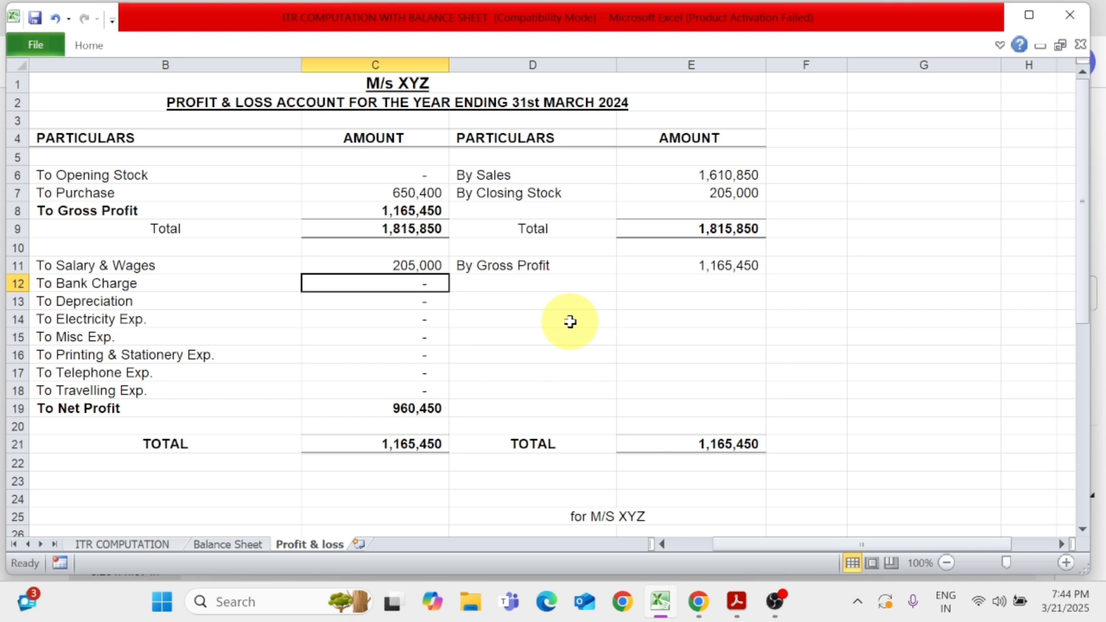
pyautogui.write('1547')
pyautogui.press('Return')
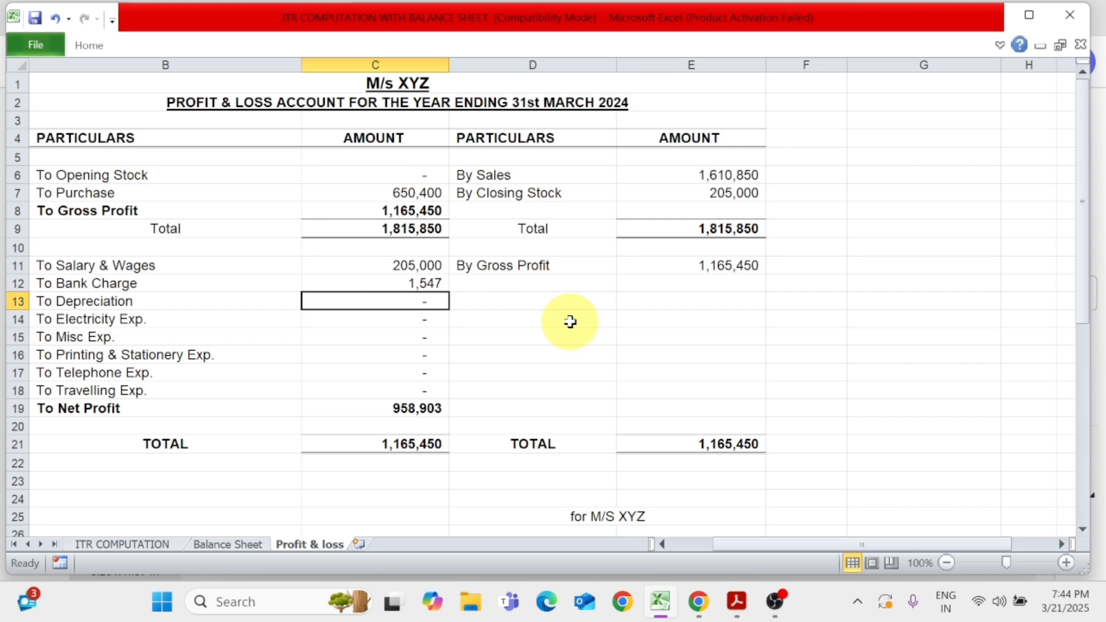
# Leave Depreciation empty and enter 35,411 for Electricity Exp. and 15,487 for Misc Exp
pyautogui.press('Return')
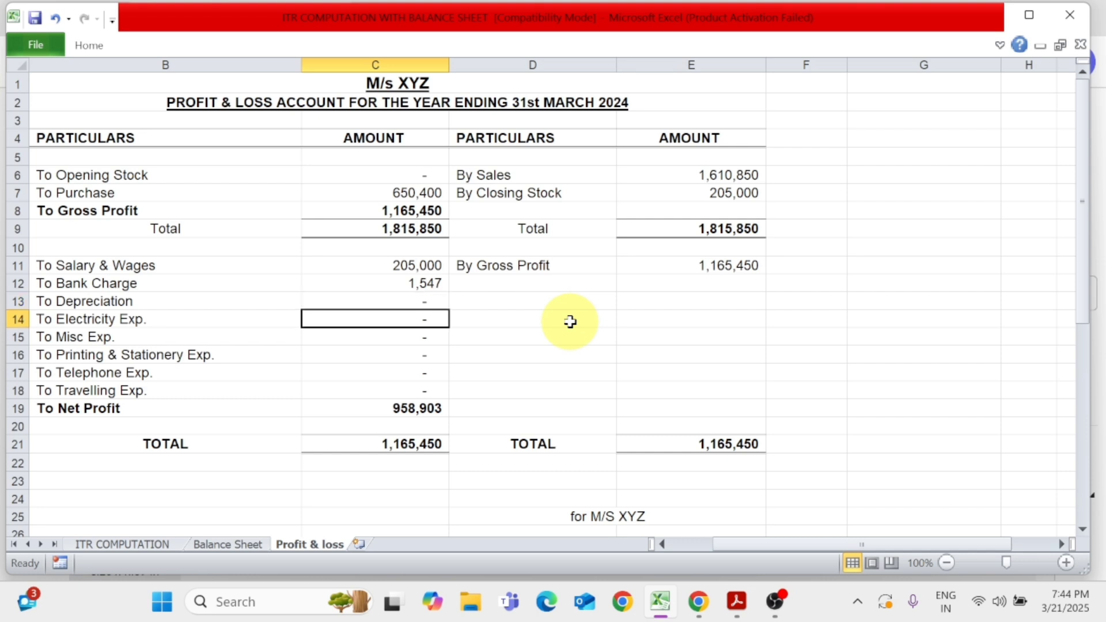
pyautogui.write('354114')
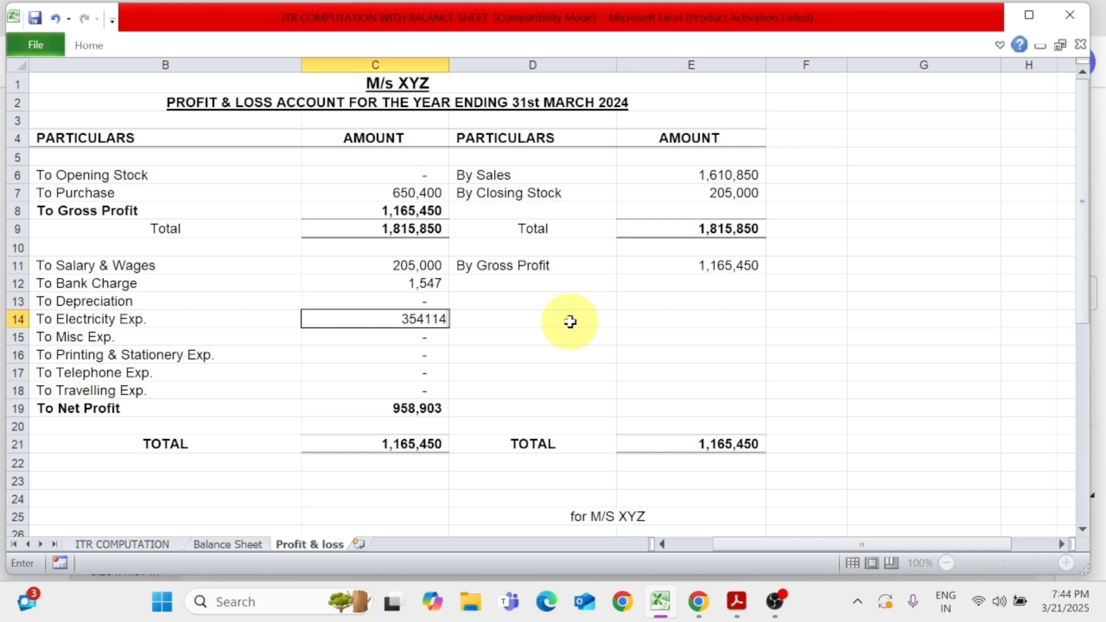
pyautogui.press('BackSpace')
pyautogui.press('Return')
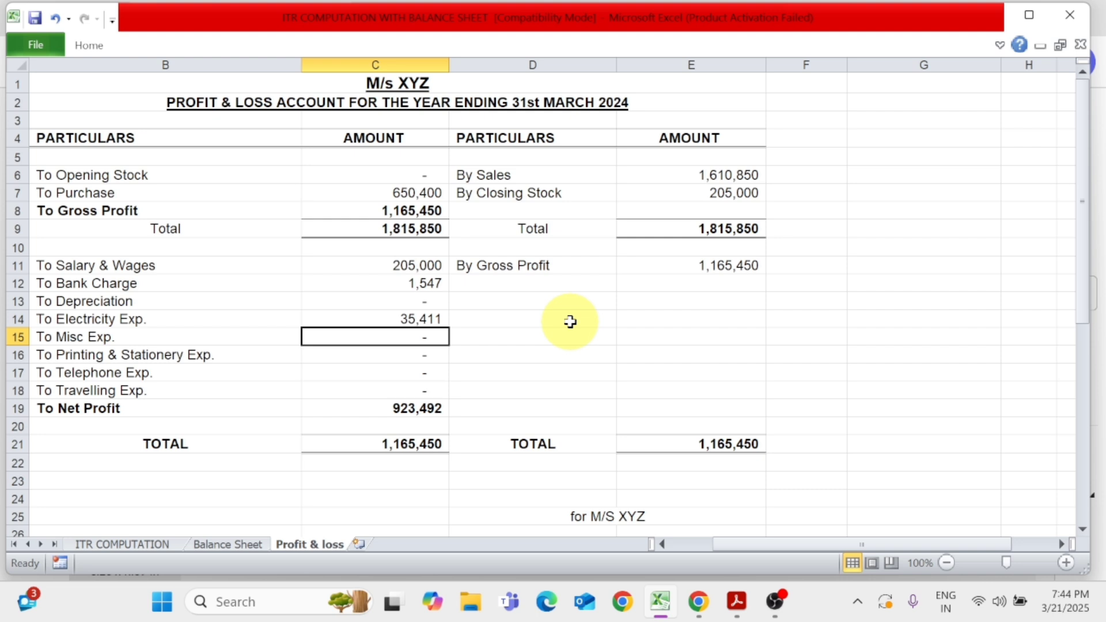
pyautogui.write('15487')
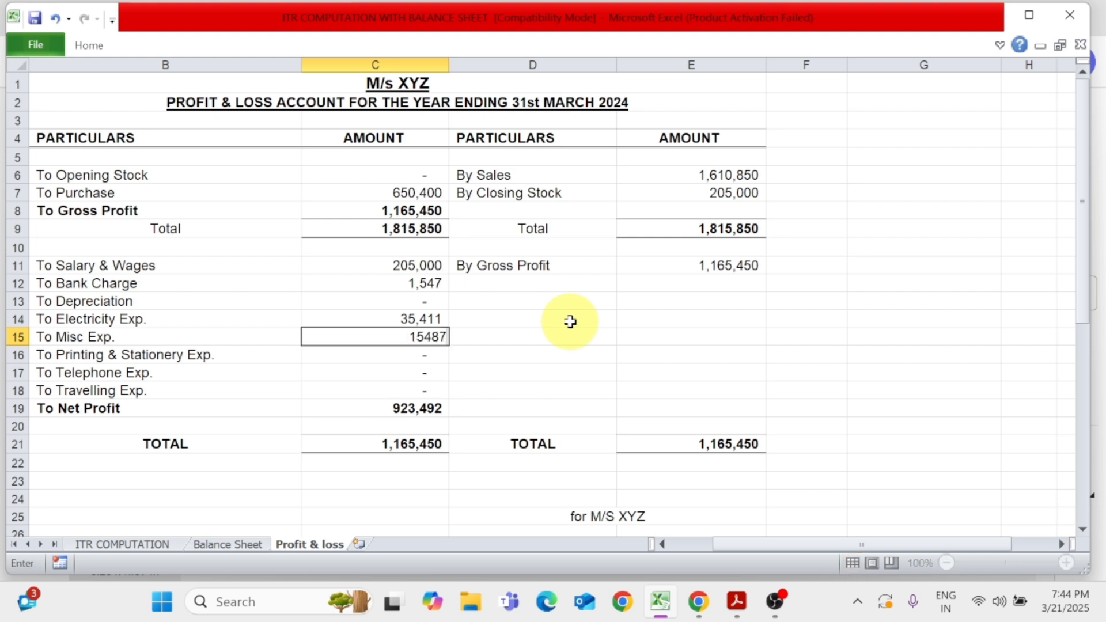
pyautogui.press('Return')
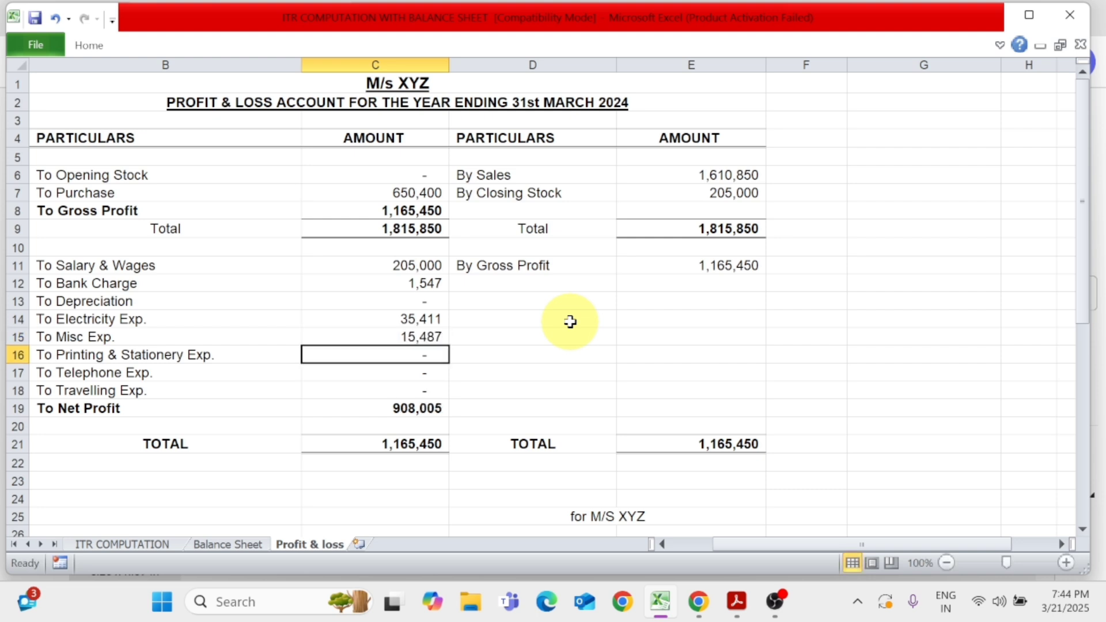
# Enter 2,546 for Printing & Stationery Exp. and 24,570 for Telephone Exp
pyautogui.write('2546')
pyautogui.press('Return')
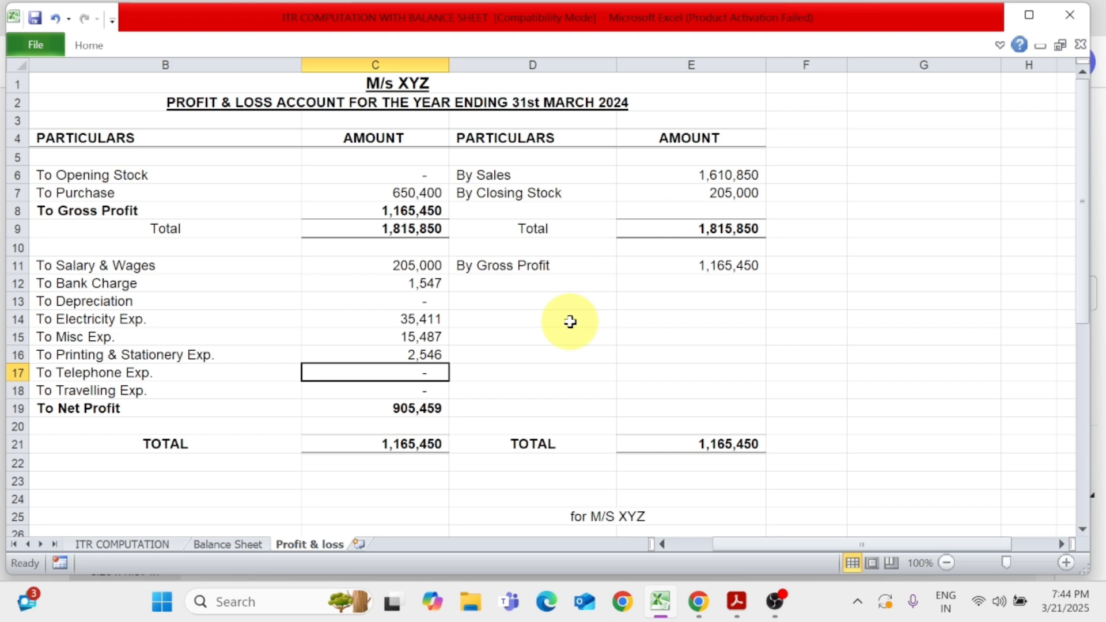
pyautogui.write('2457')
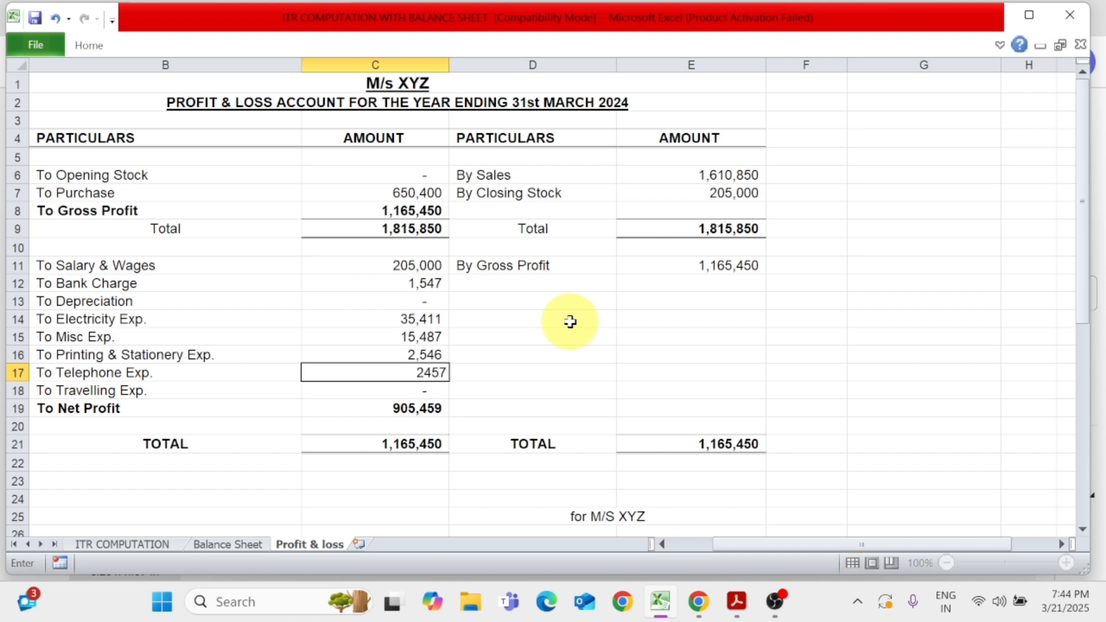
pyautogui.press('Return')
pyautogui.press('Up')
pyautogui.press('F2')
pyautogui.write('0')
pyautogui.press('Return')
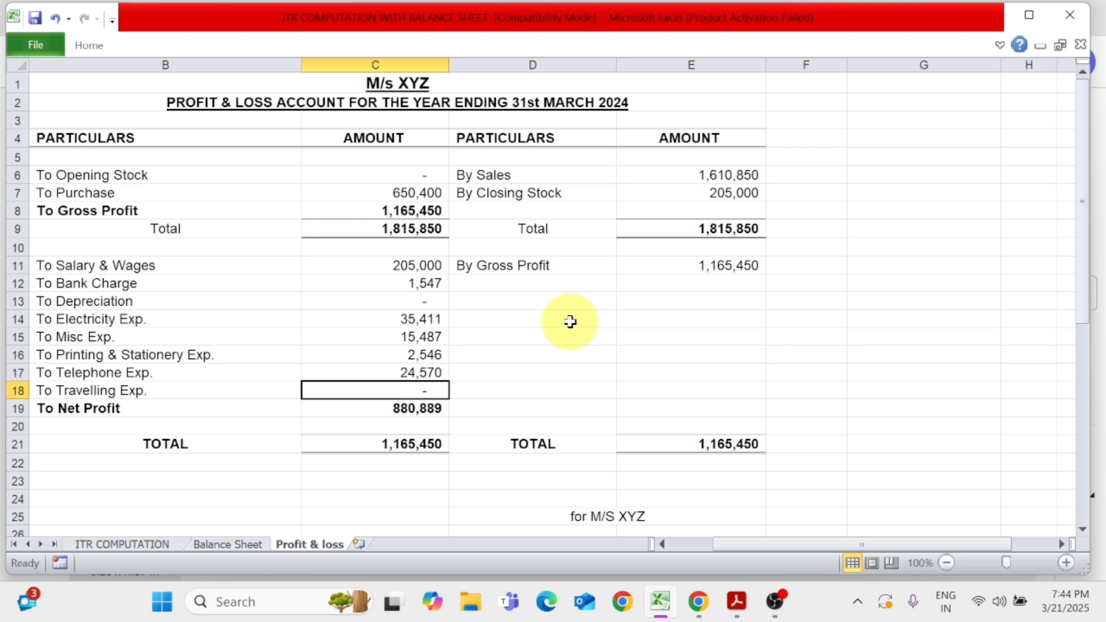
# Set the To Travelling Exp. amount in the profit and loss account to 102,310
pyautogui.write('1')
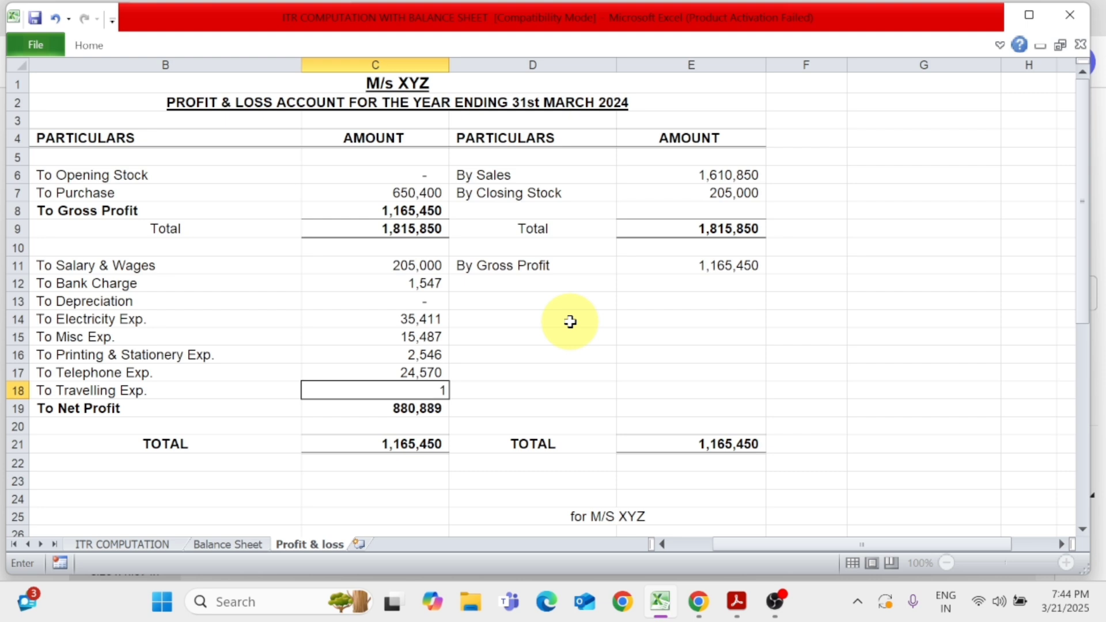
pyautogui.write('02,310')
pyautogui.press('Return')
# Check the To Net Profit formula and the To Depreciation entry in the profit and loss account
pyautogui.press('Up')
pyautogui.press('Down')
pyautogui.press('F2')
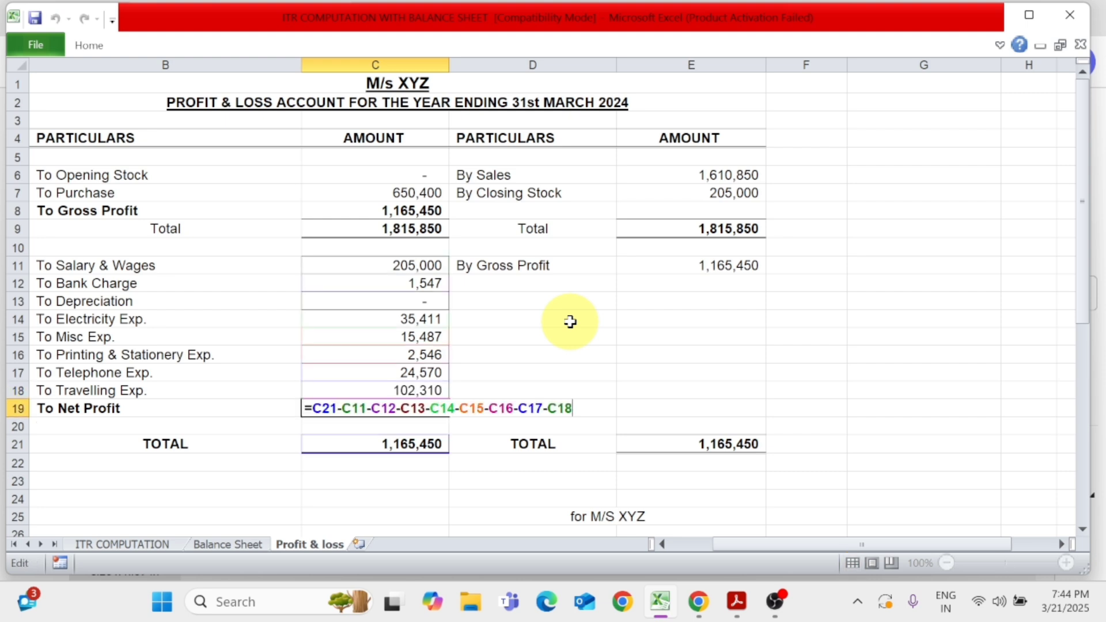
pyautogui.press('Return')
pyautogui.press('Up')
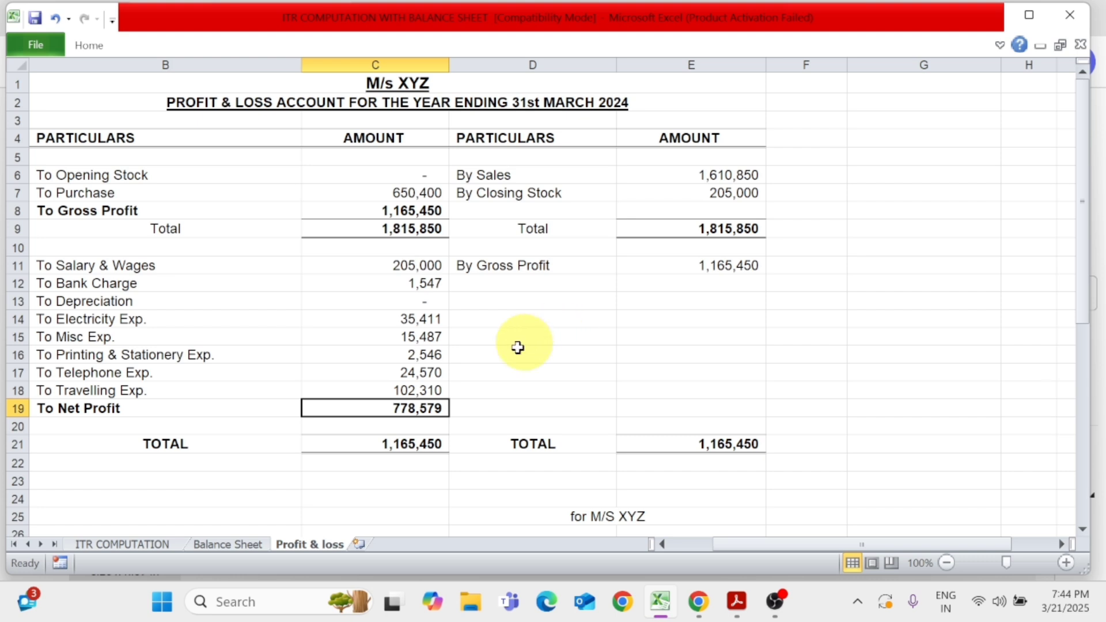
pyautogui.click(169, 305)
pyautogui.click(435, 302)
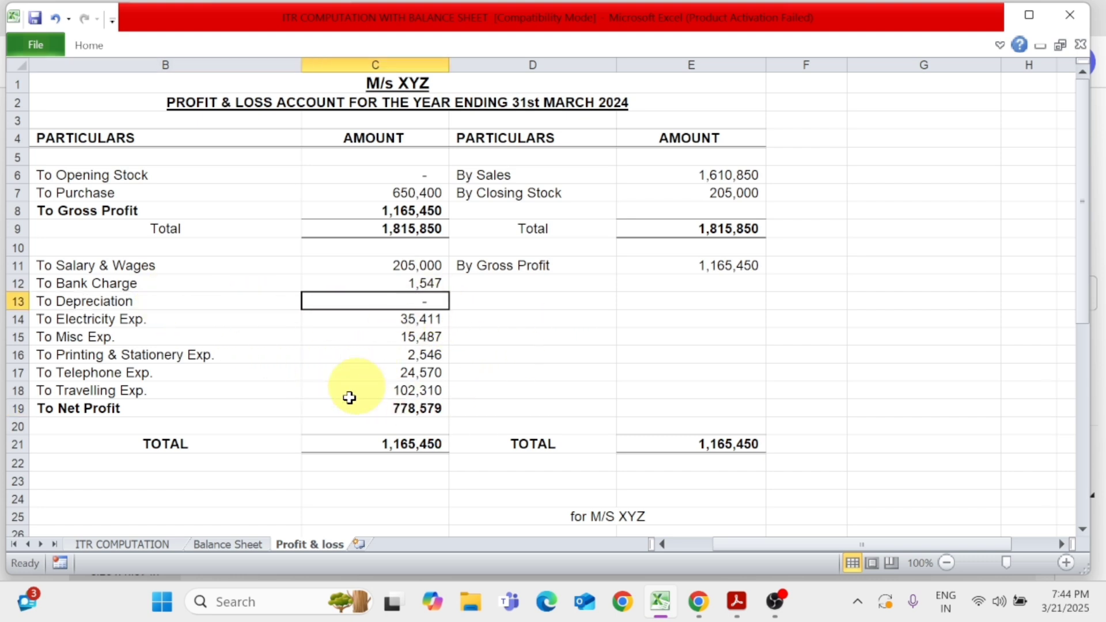
# On the balance sheet, clear the Opening Balance amount under Capital A/c and check the profit and capital total cells
pyautogui.click(242, 544)
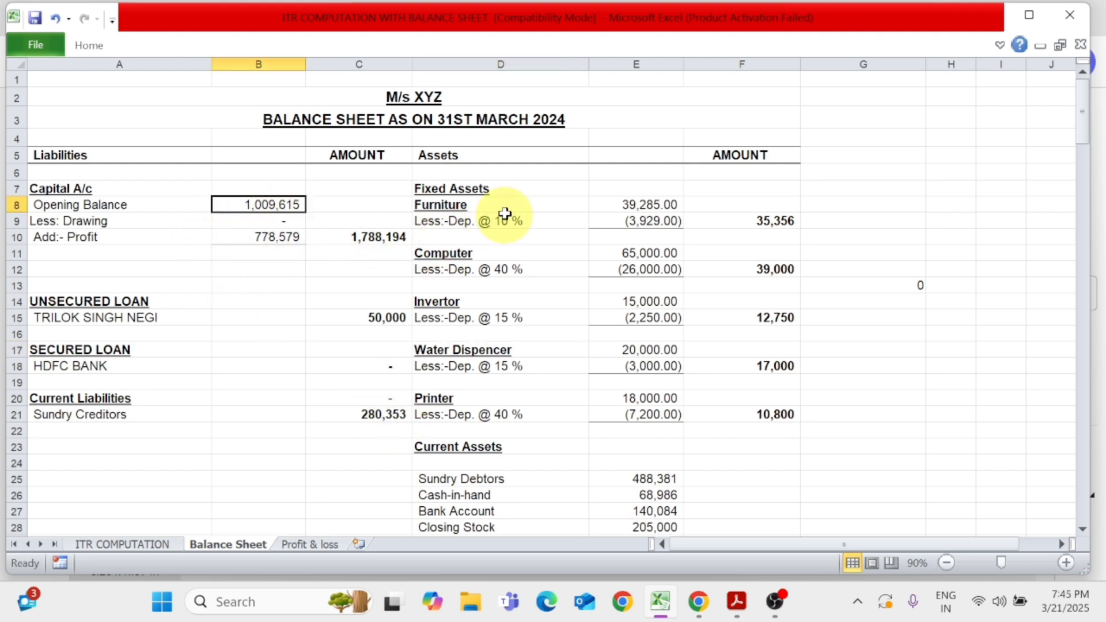
pyautogui.click(125, 192)
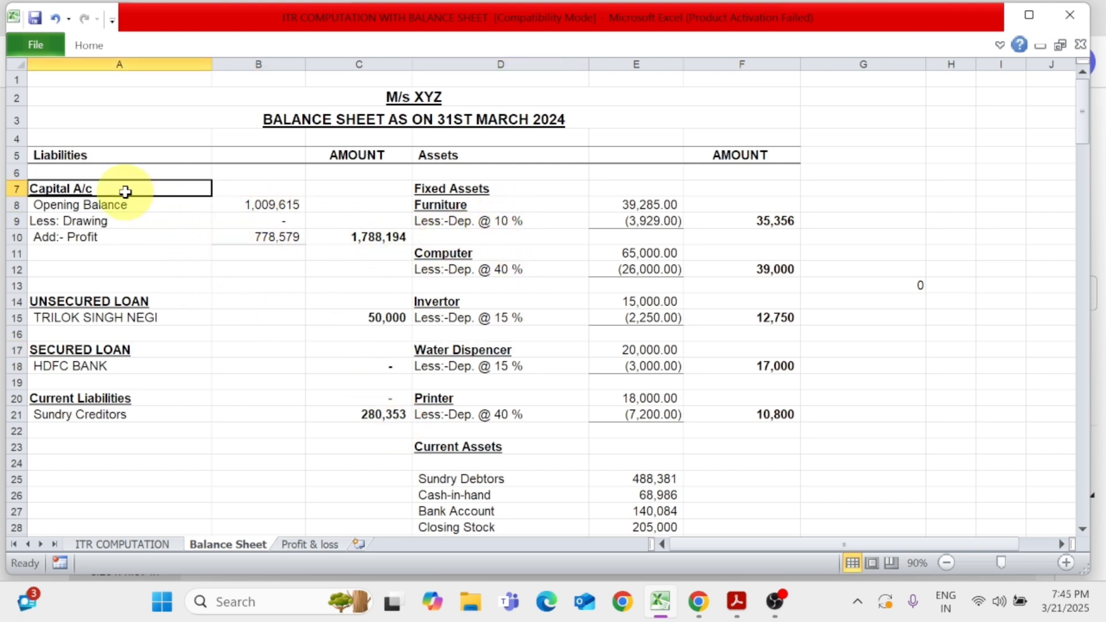
pyautogui.click(125, 208)
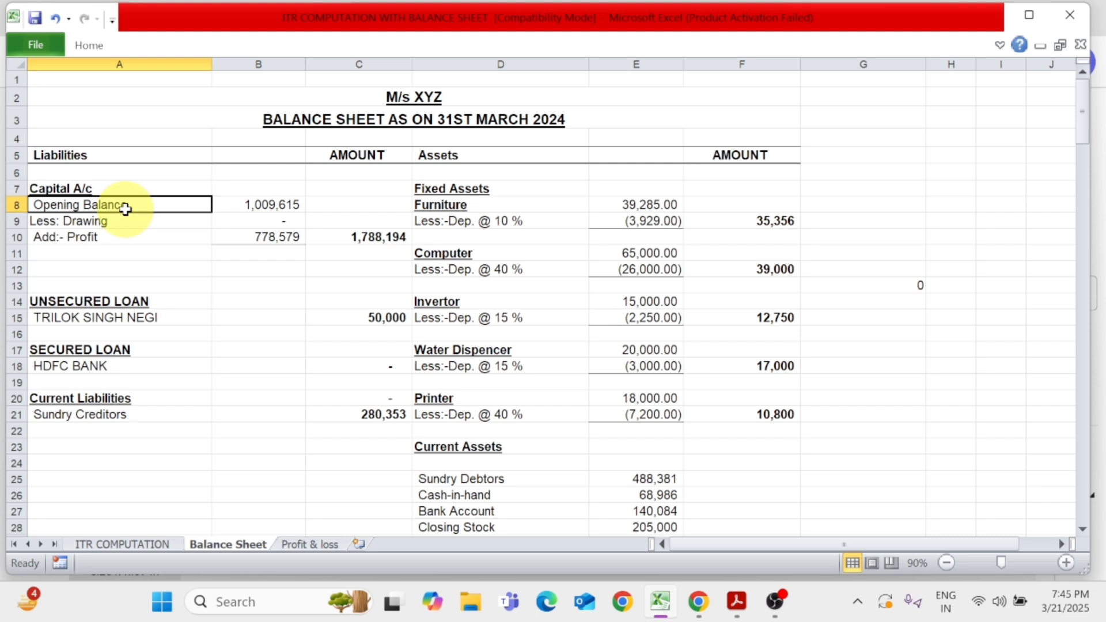
pyautogui.click(261, 207)
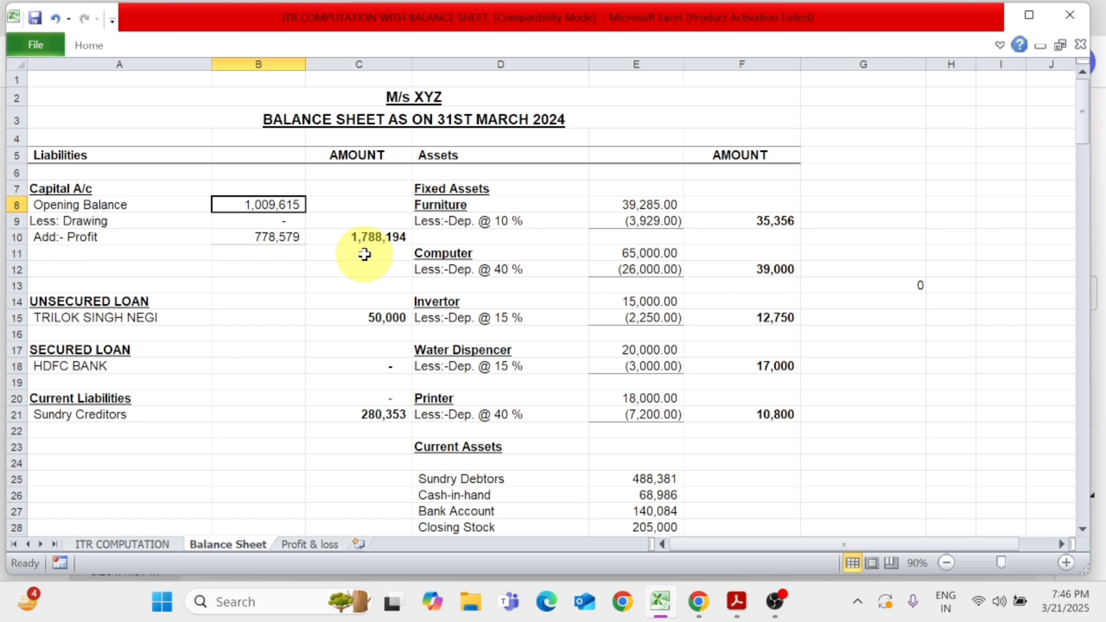
pyautogui.press('Delete')
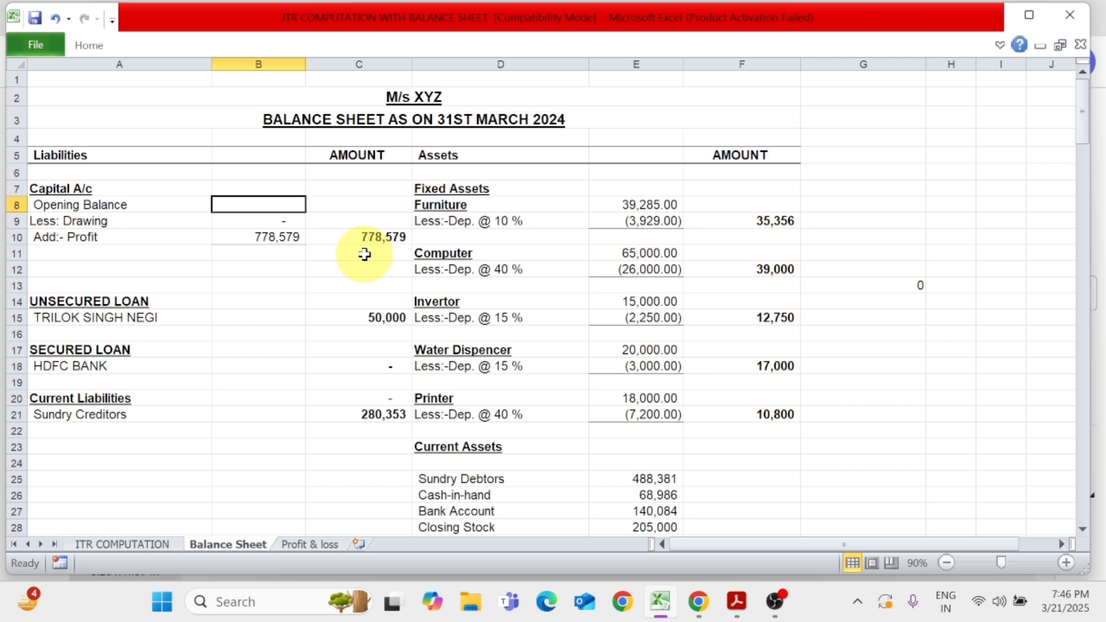
pyautogui.click(288, 238)
pyautogui.click(373, 236)
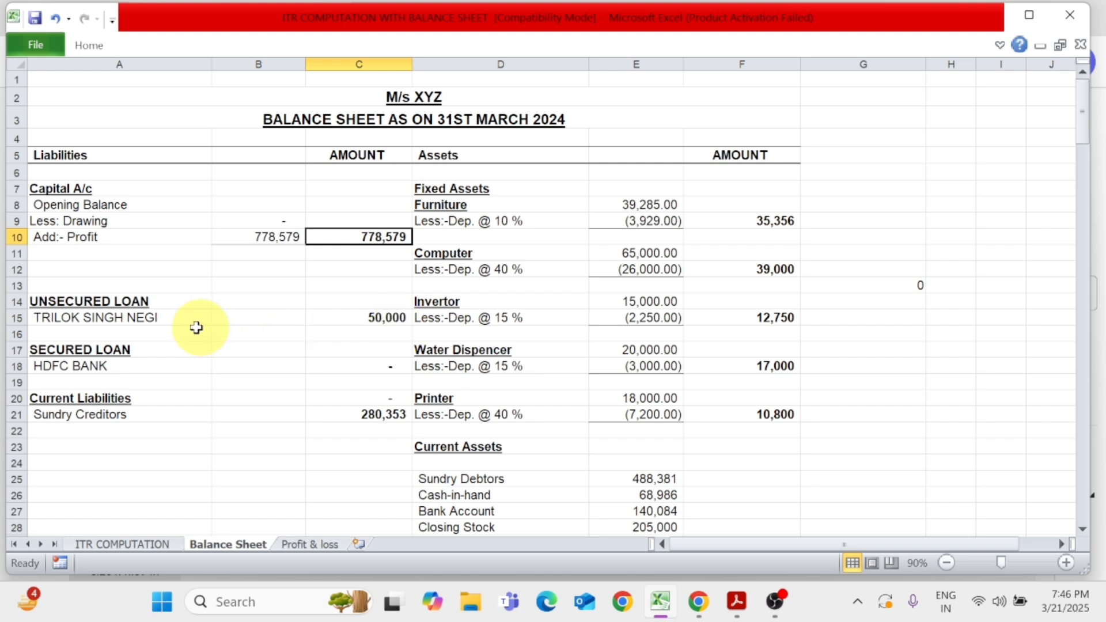
# Review the Unsecured Loan, Secured Loan and Current Liabilities entries on the liabilities side, including the Sundry Creditors amount
pyautogui.click(113, 306)
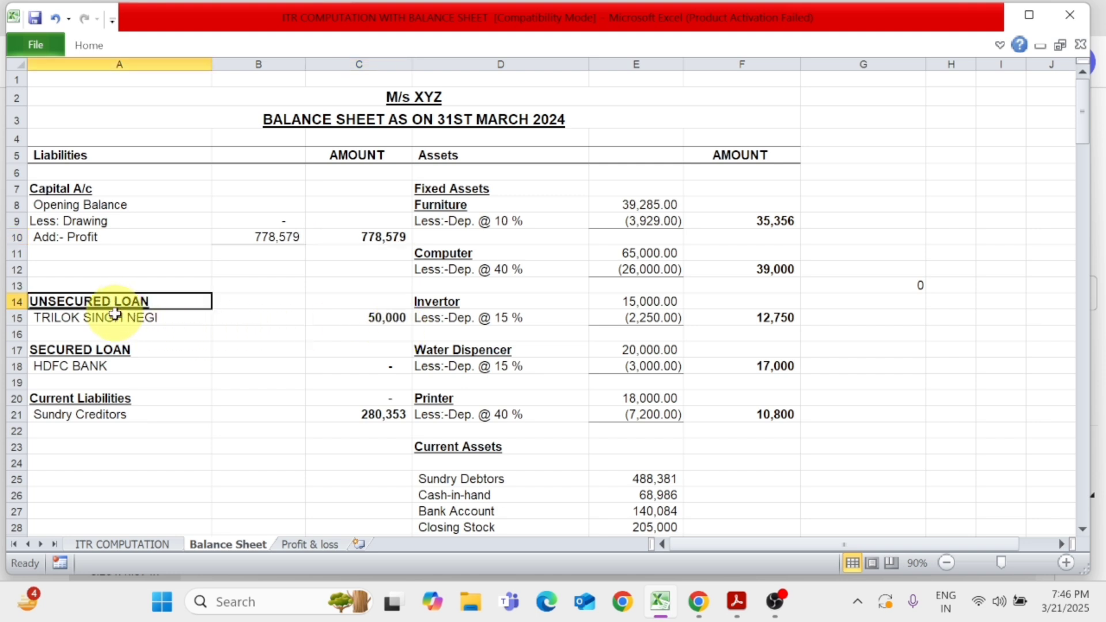
pyautogui.click(117, 317)
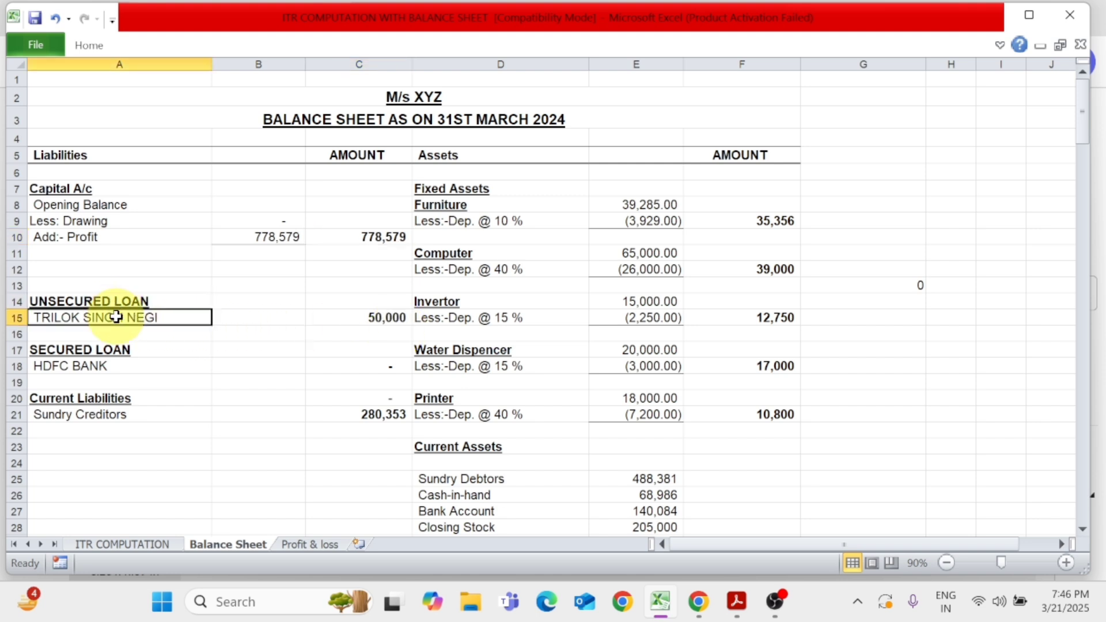
pyautogui.click(366, 317)
pyautogui.click(58, 349)
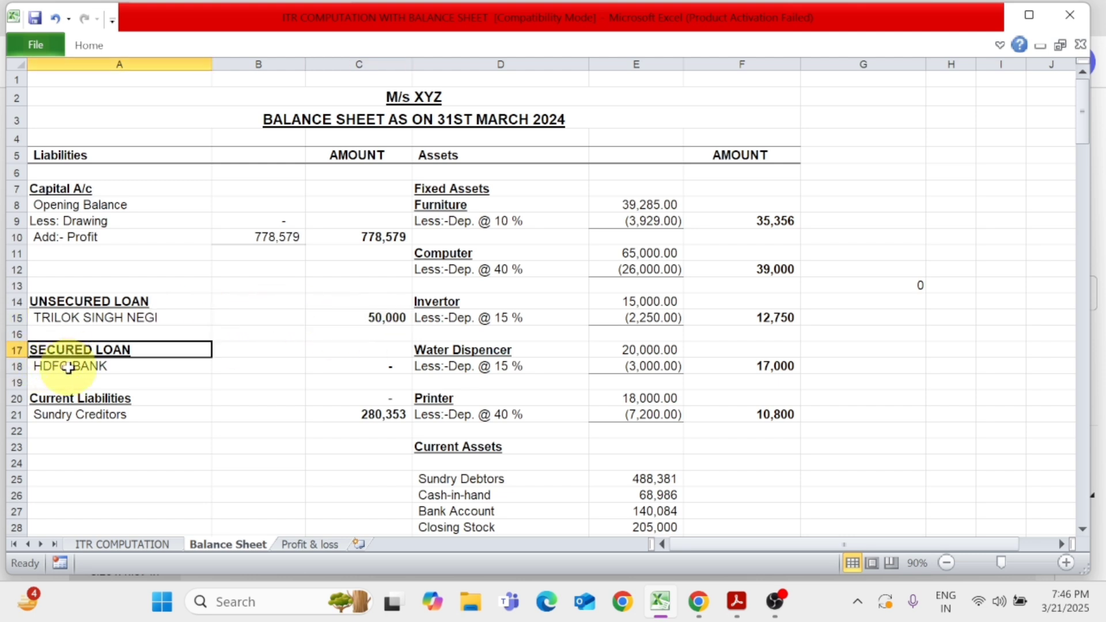
pyautogui.click(69, 365)
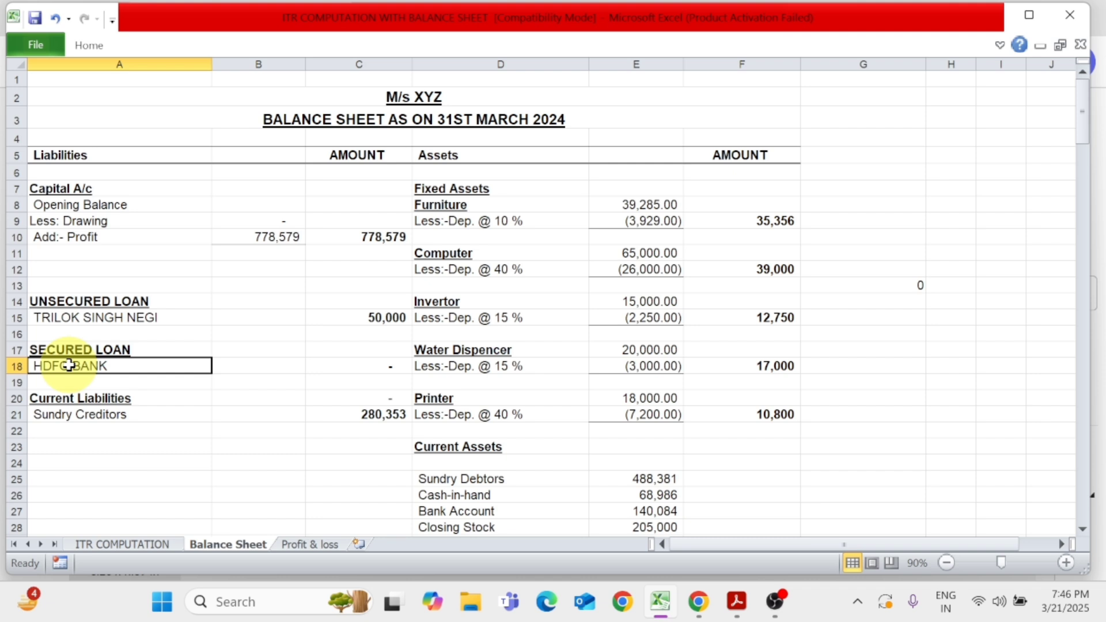
pyautogui.click(101, 317)
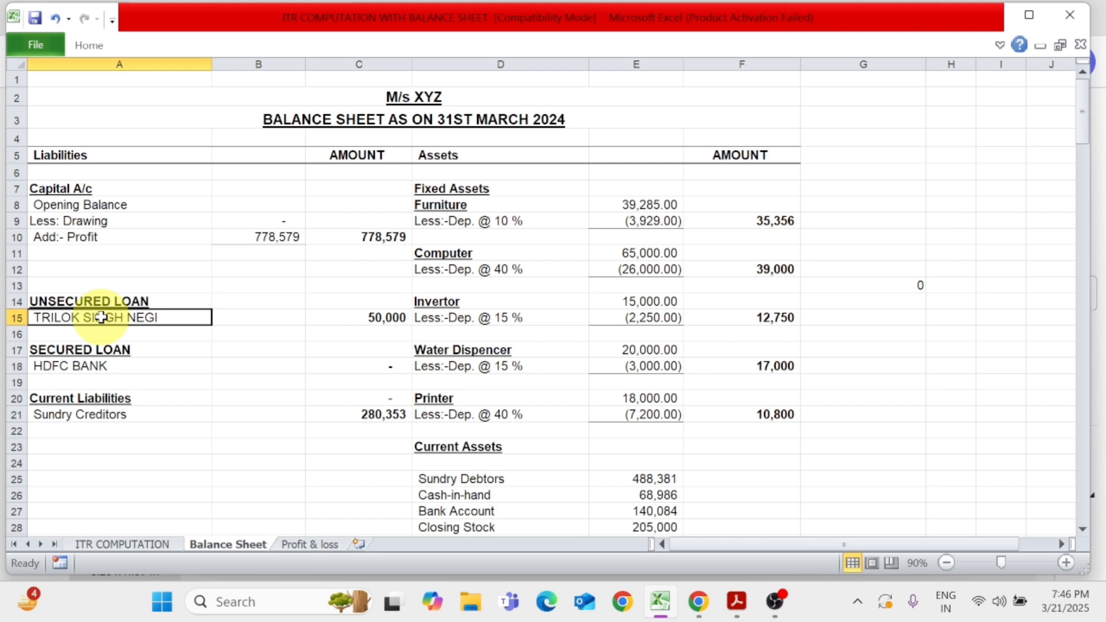
pyautogui.click(94, 398)
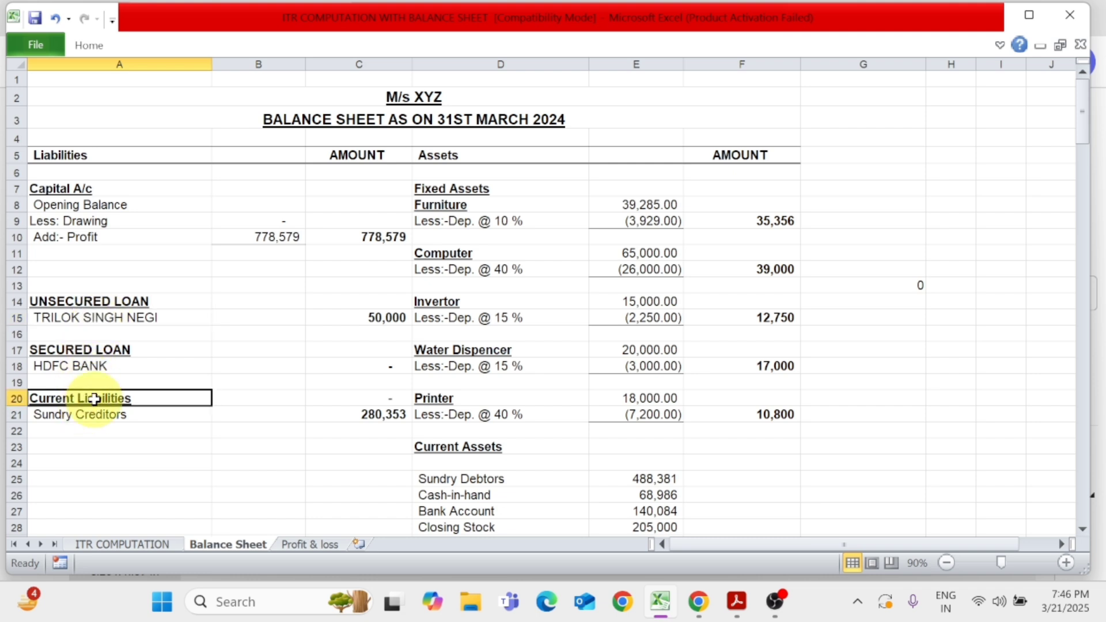
pyautogui.click(92, 416)
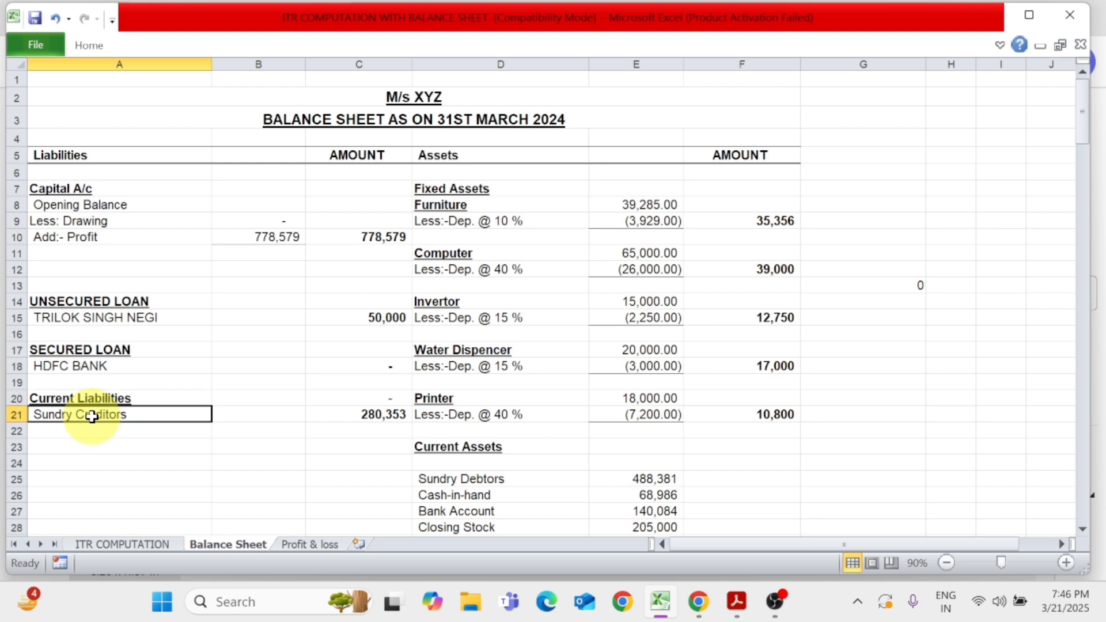
pyautogui.click(341, 417)
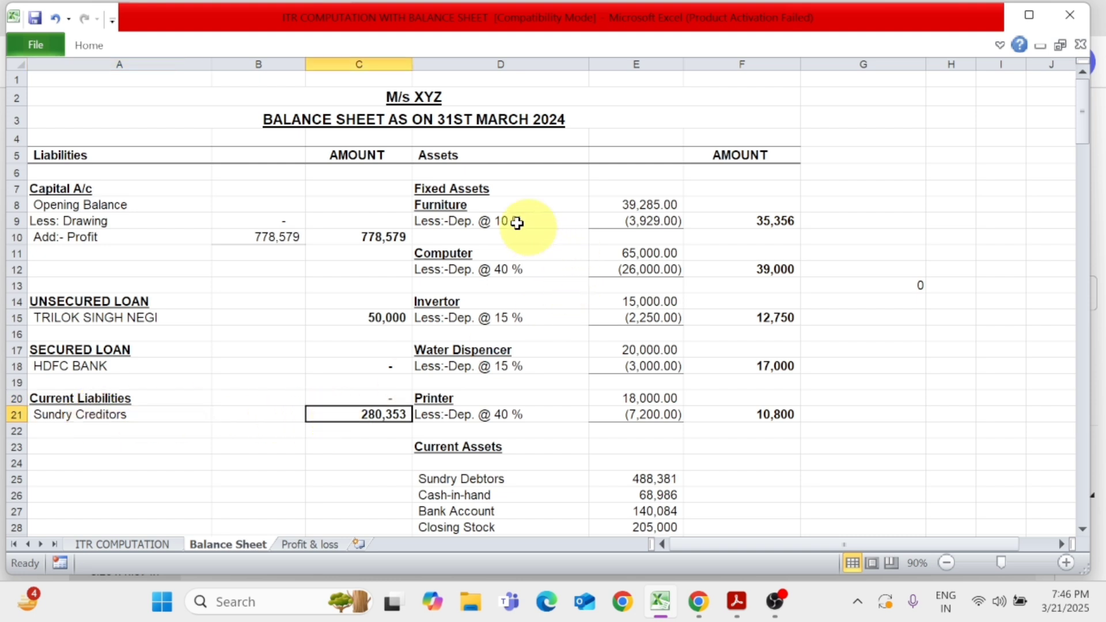
# Look through the Fixed Assets items on the balance sheet: Furniture, Computer, Invertor, Water Dispenser and Printer
pyautogui.click(457, 190)
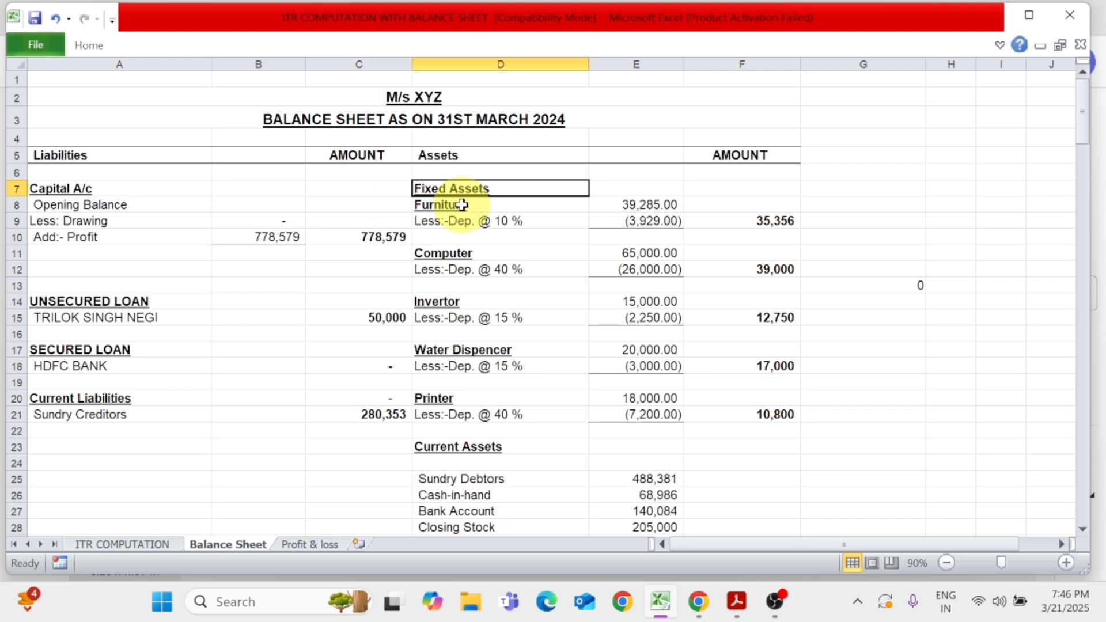
pyautogui.click(463, 205)
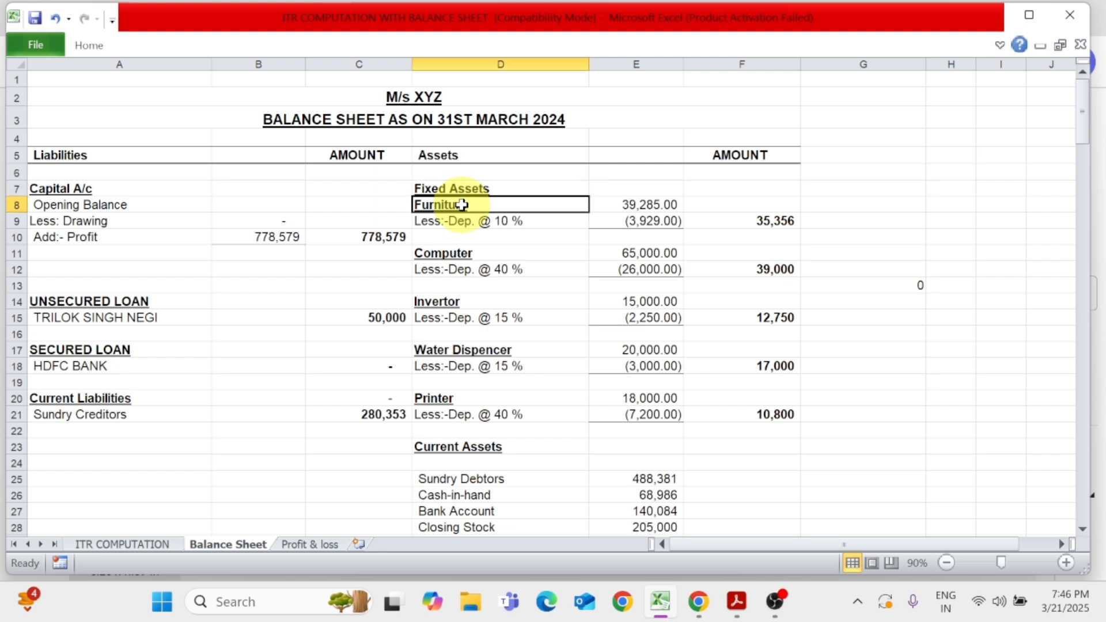
pyautogui.click(457, 252)
pyautogui.click(449, 302)
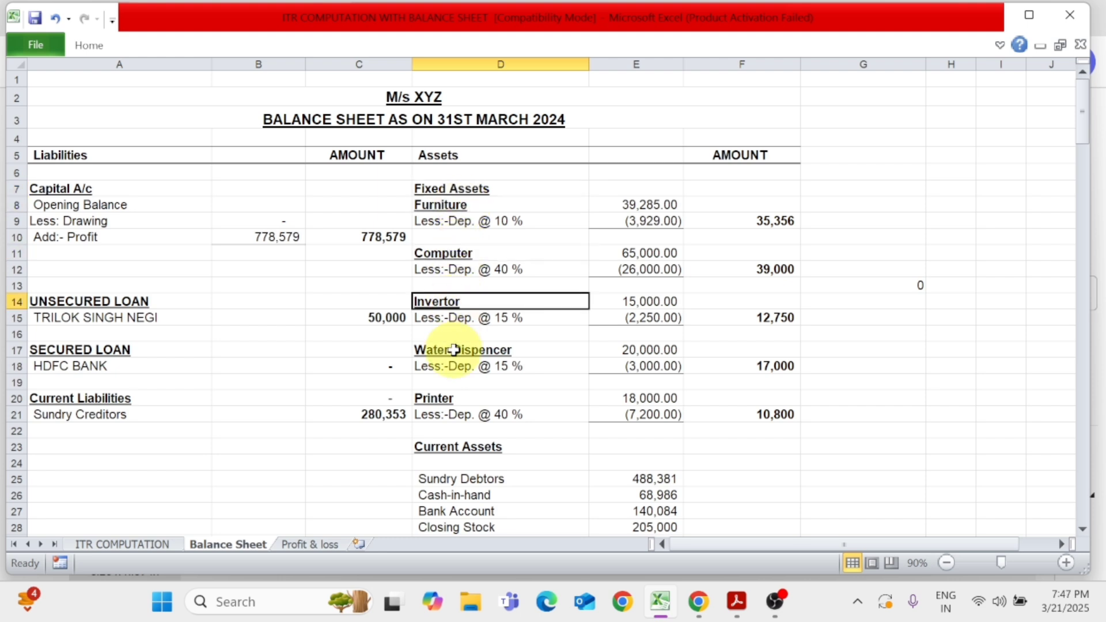
pyautogui.click(454, 350)
pyautogui.click(461, 399)
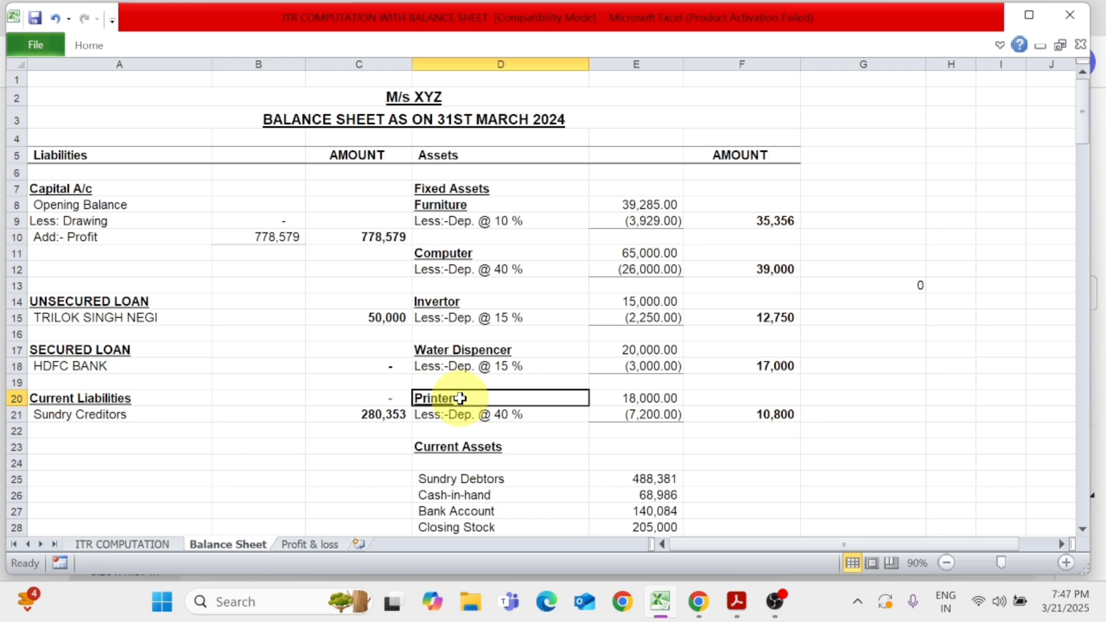
pyautogui.click(487, 205)
pyautogui.click(452, 257)
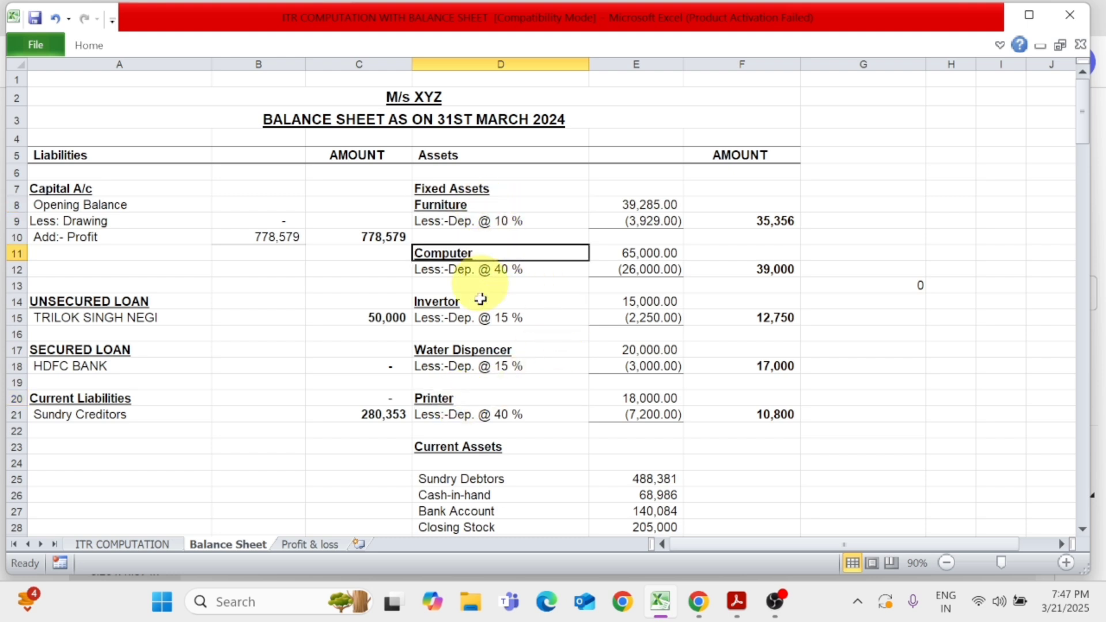
pyautogui.click(484, 350)
pyautogui.click(517, 427)
pyautogui.click(548, 236)
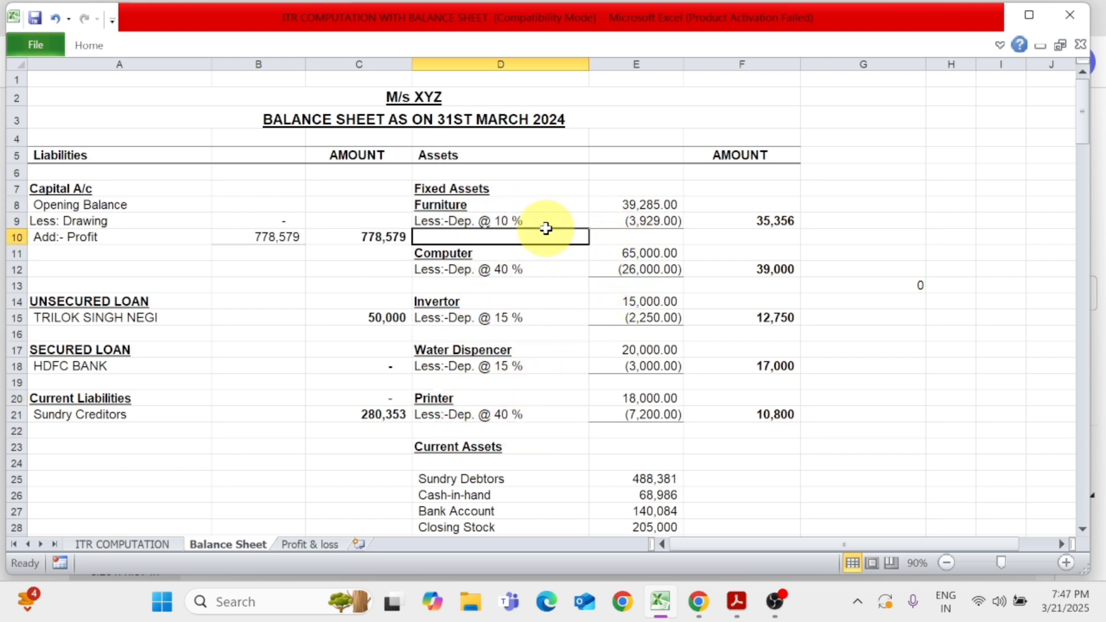
# Check the Furniture value, its 10 % depreciation and the resulting net amount under Fixed Assets
pyautogui.click(652, 221)
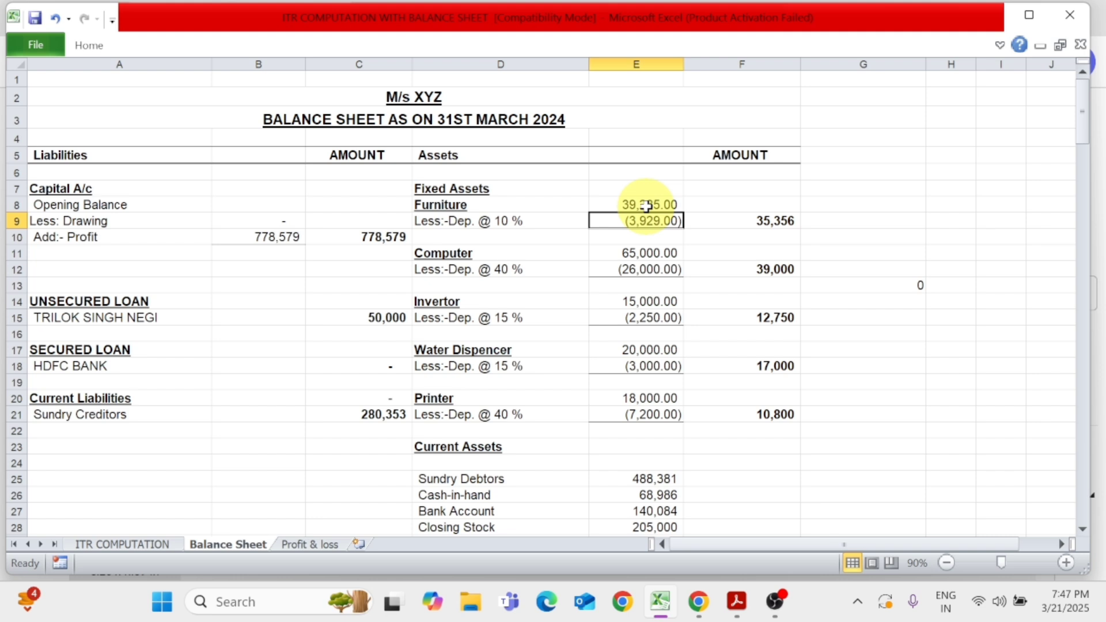
pyautogui.click(647, 207)
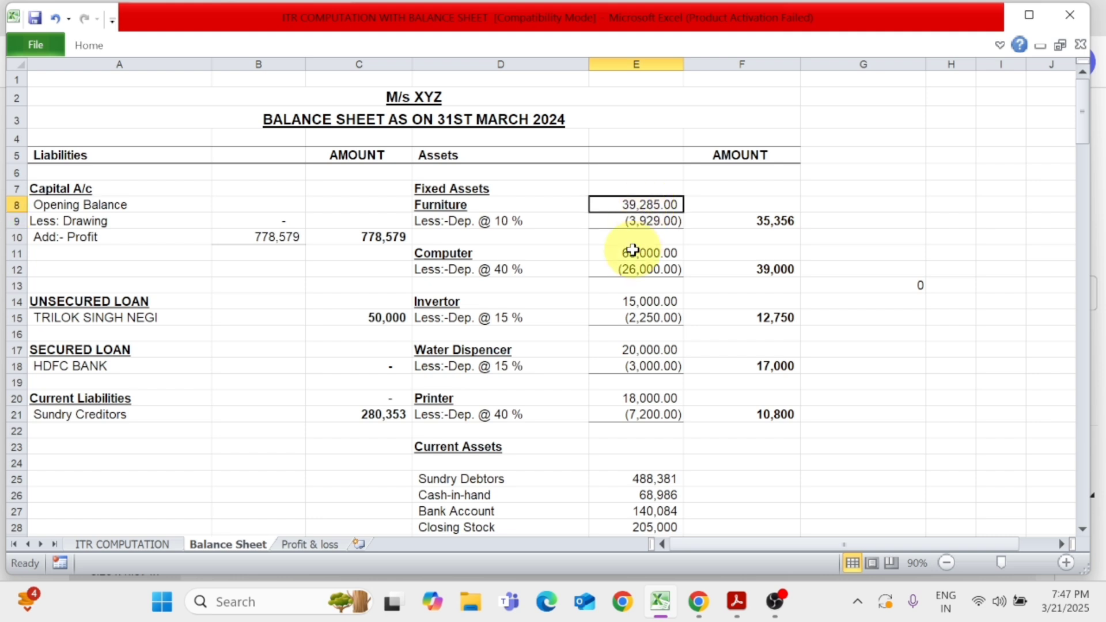
pyautogui.click(507, 225)
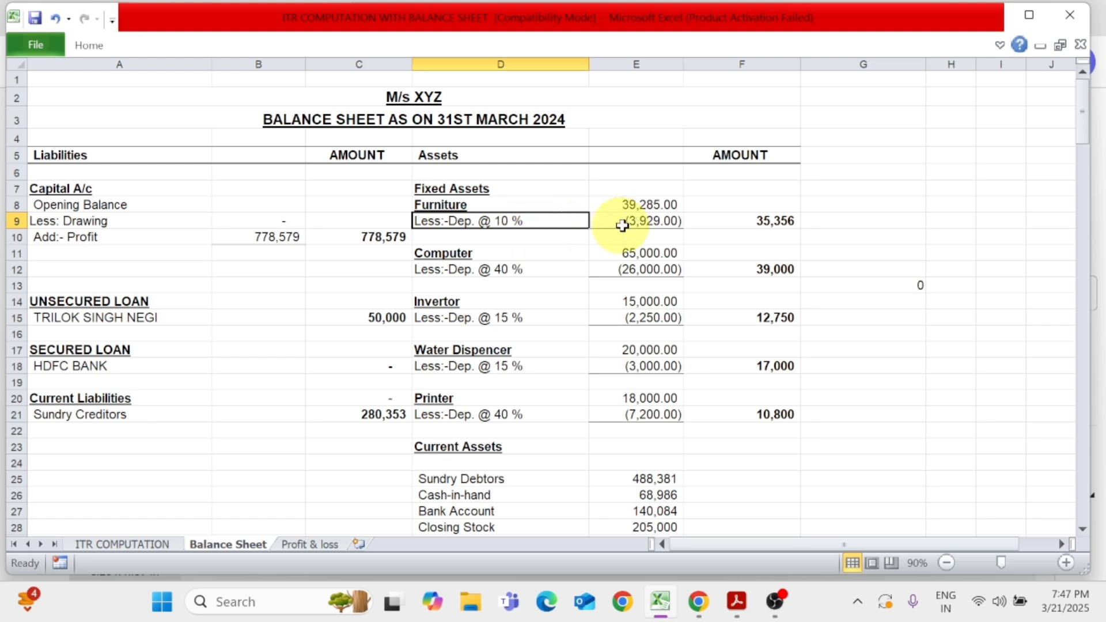
pyautogui.click(640, 221)
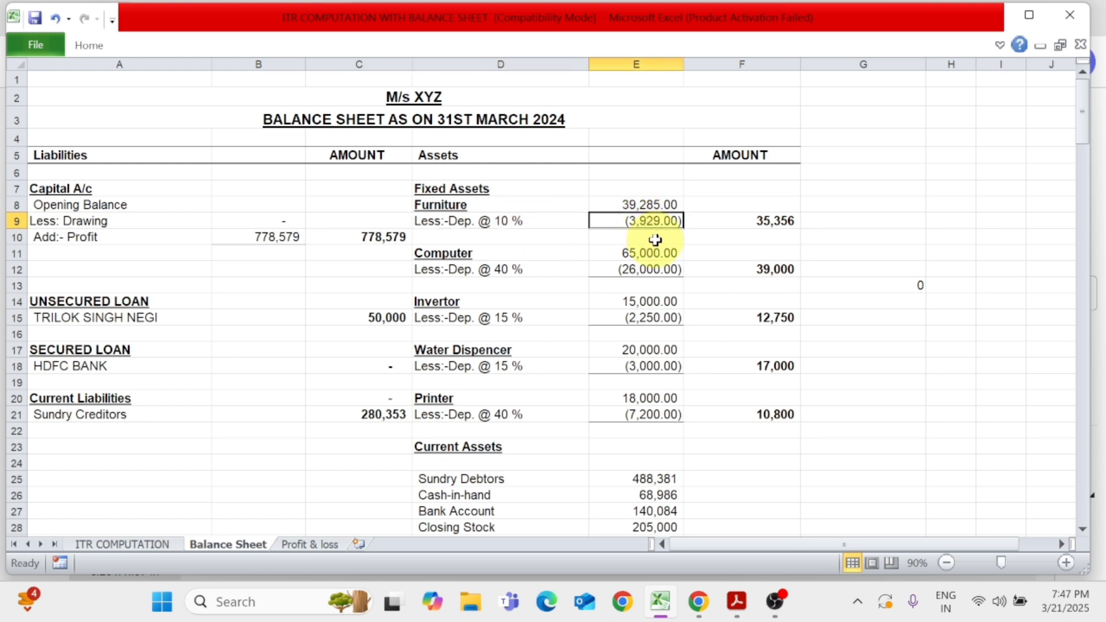
pyautogui.click(657, 207)
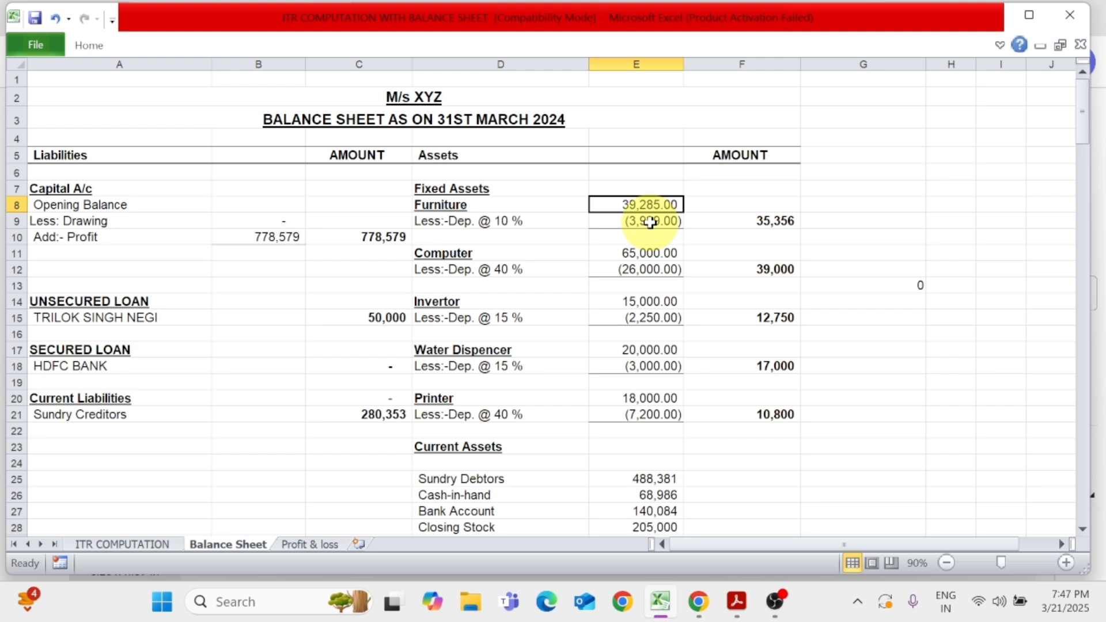
pyautogui.click(651, 223)
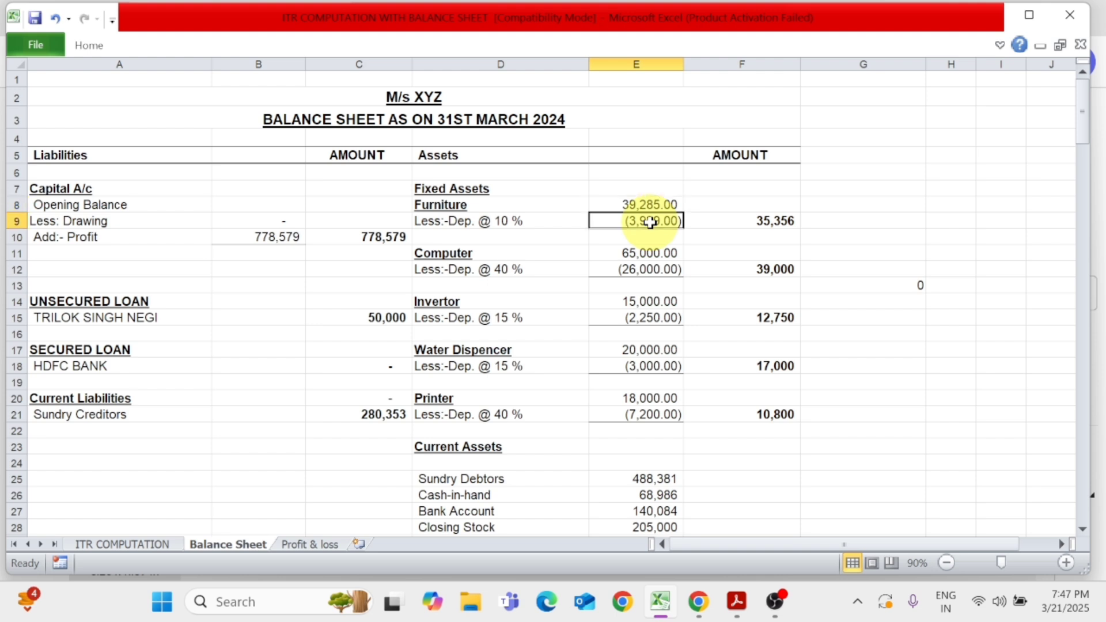
pyautogui.click(772, 220)
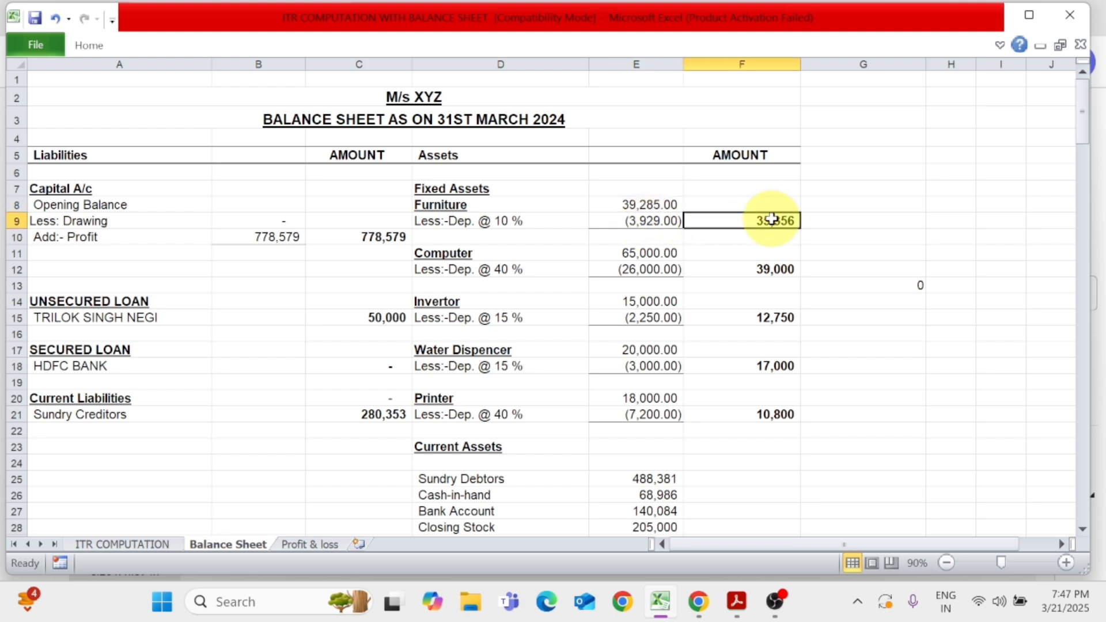
# Check the Computer value, its 40 % depreciation and the resulting net amount under Fixed Assets
pyautogui.click(489, 259)
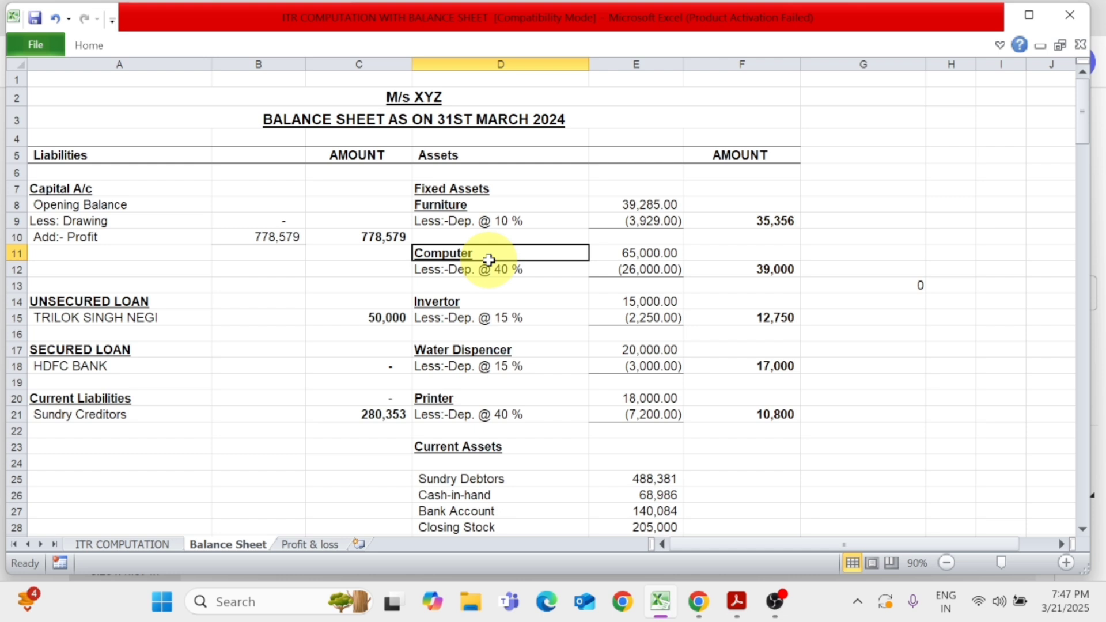
pyautogui.click(662, 253)
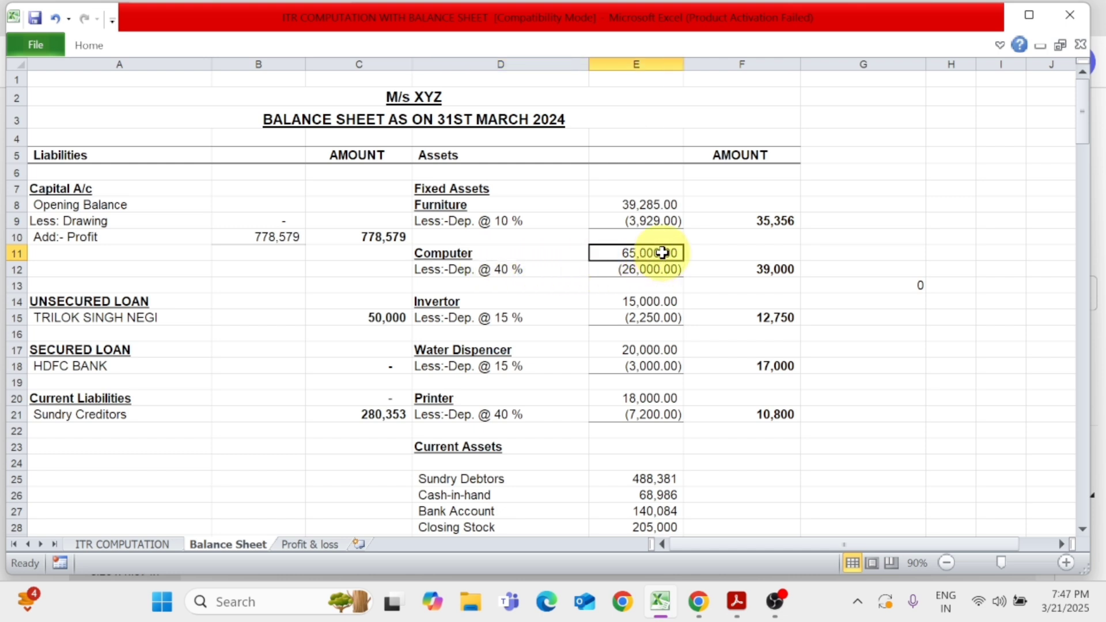
pyautogui.click(524, 272)
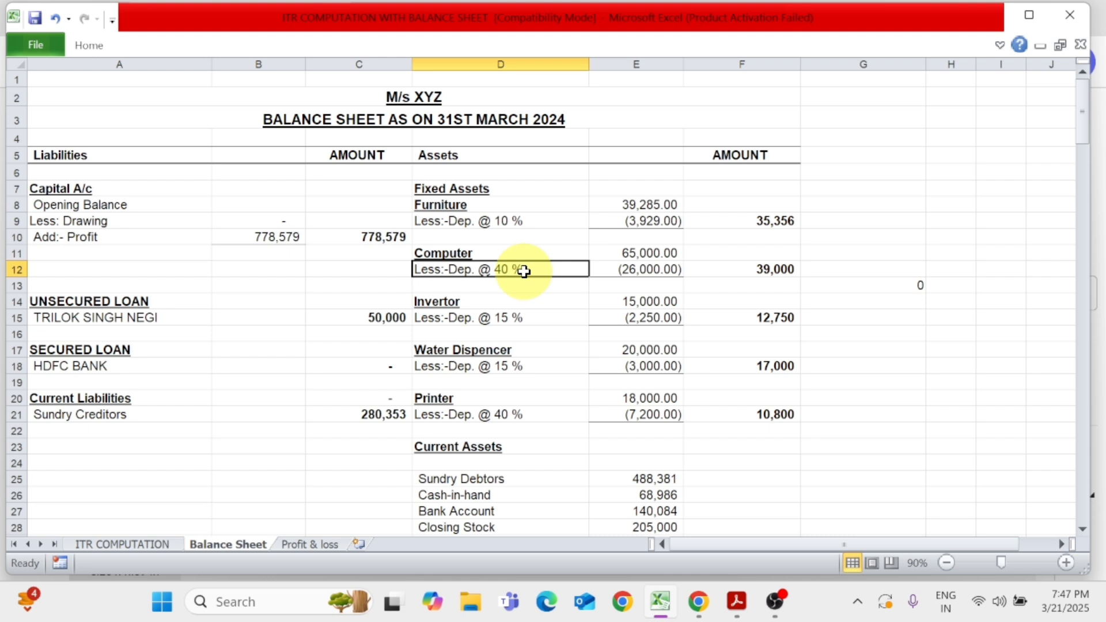
pyautogui.click(653, 271)
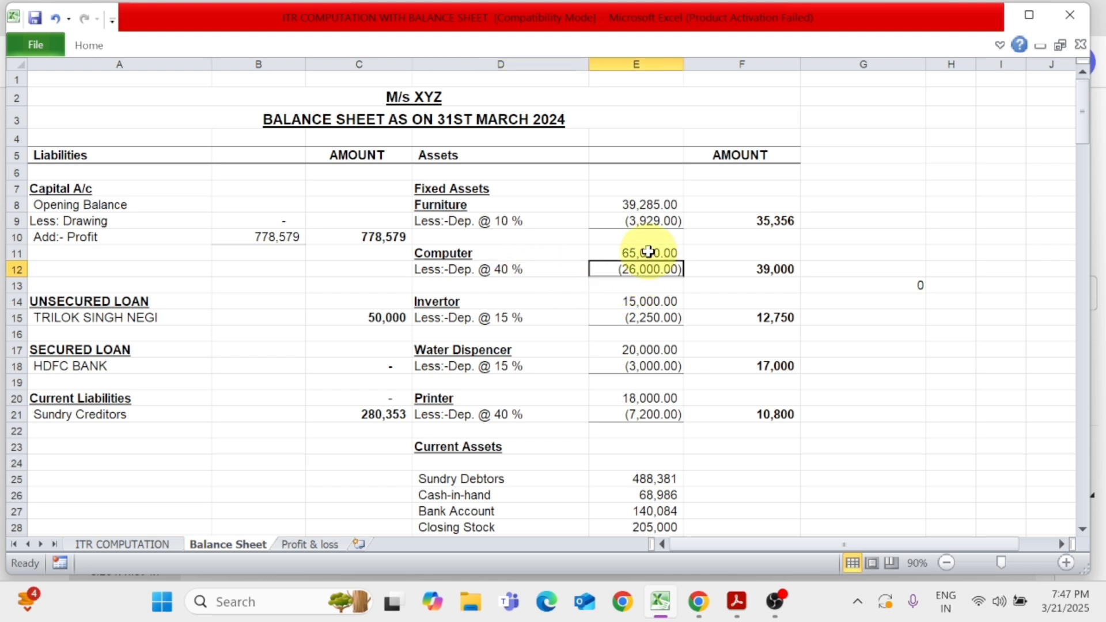
pyautogui.click(649, 253)
pyautogui.click(648, 269)
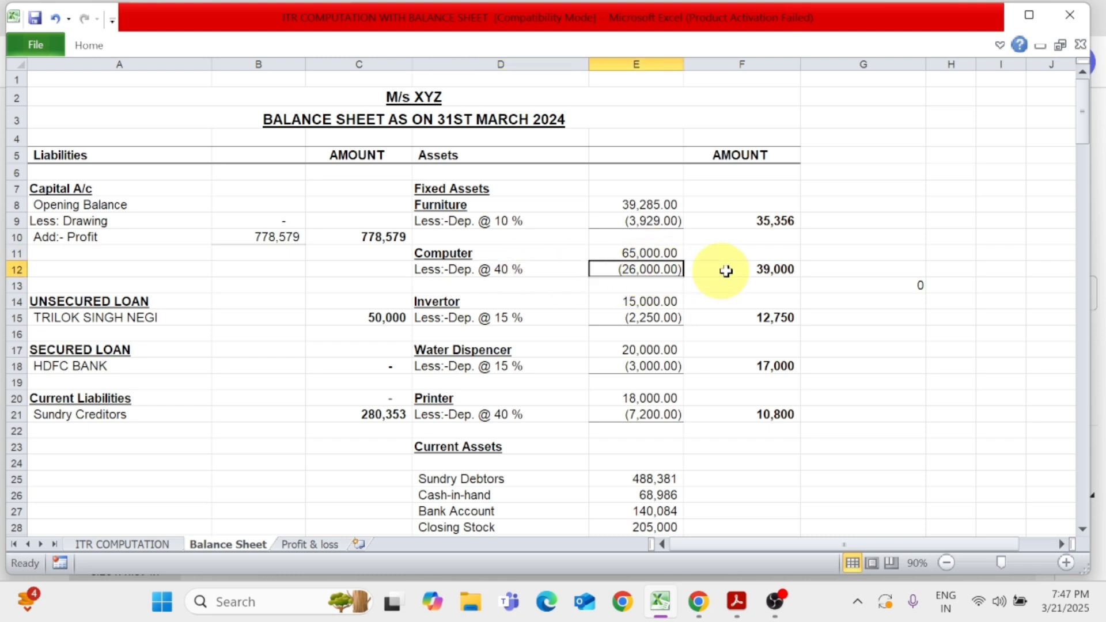
pyautogui.click(772, 269)
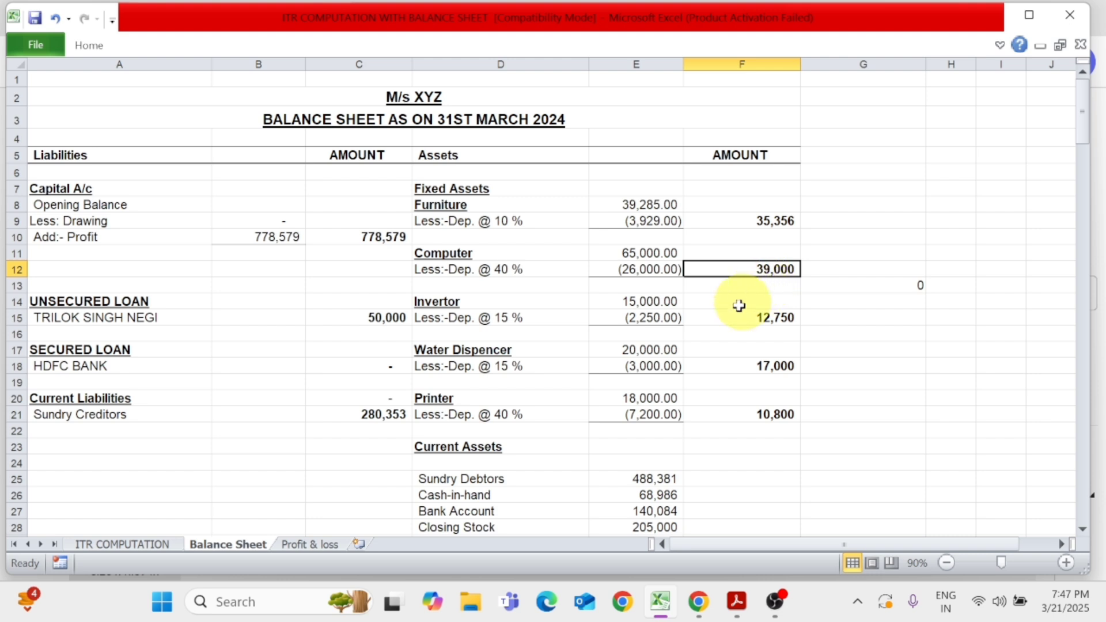
# Review the remaining Invertor, Water Dispenser and Printer entries under Fixed Assets
pyautogui.click(469, 302)
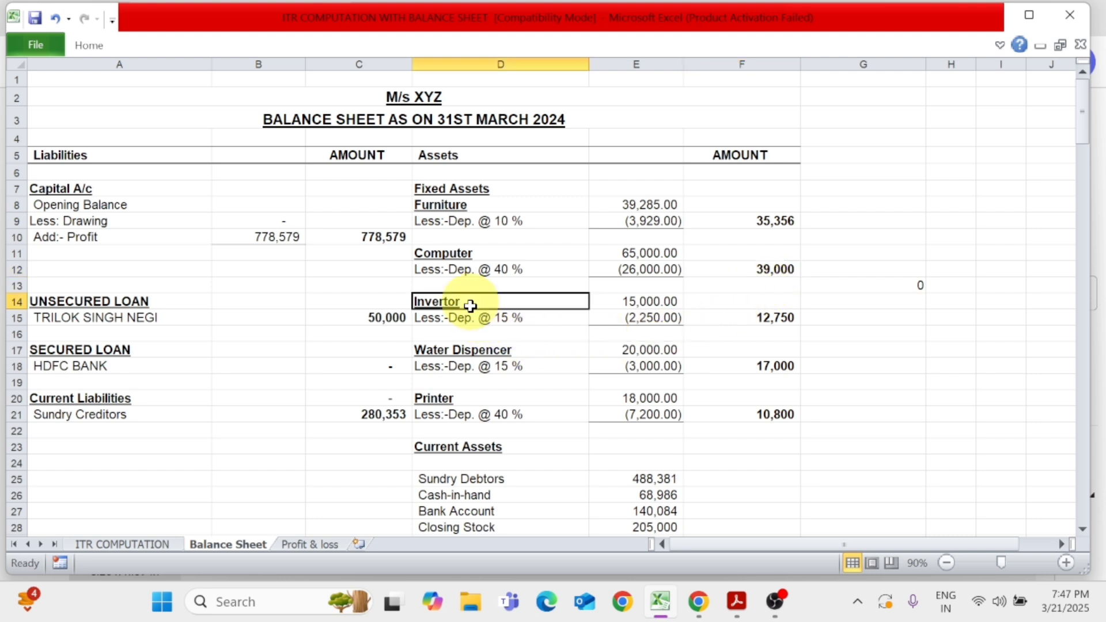
pyautogui.click(474, 351)
pyautogui.click(472, 396)
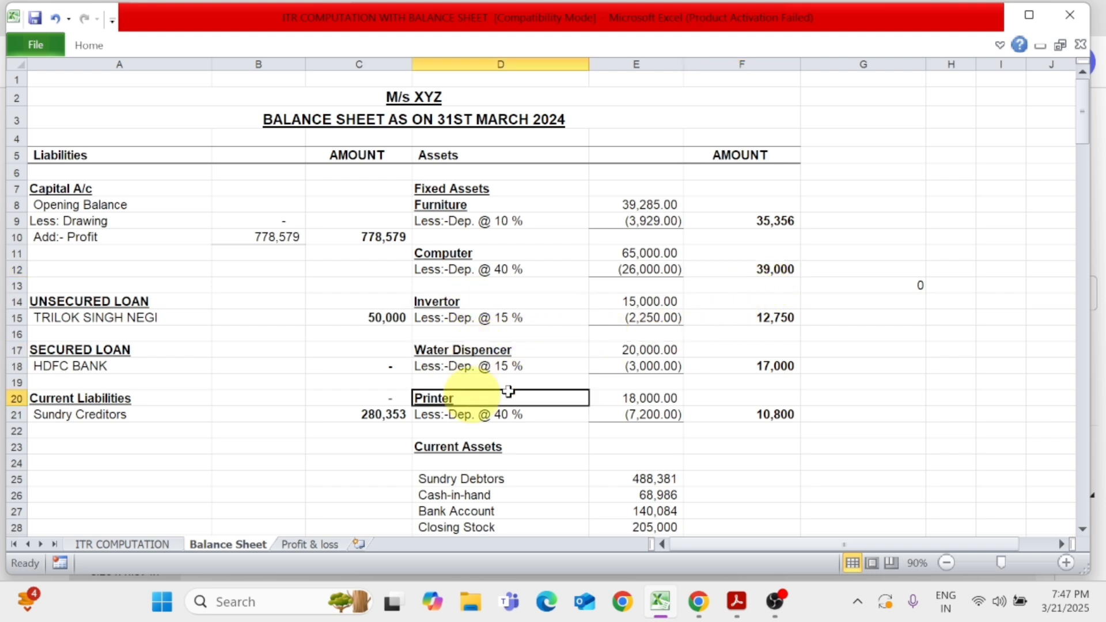
# In cell G13 of the balance sheet, total the fixed asset depreciation with the formula =3929+26000+2250+3000+7200
pyautogui.click(896, 286)
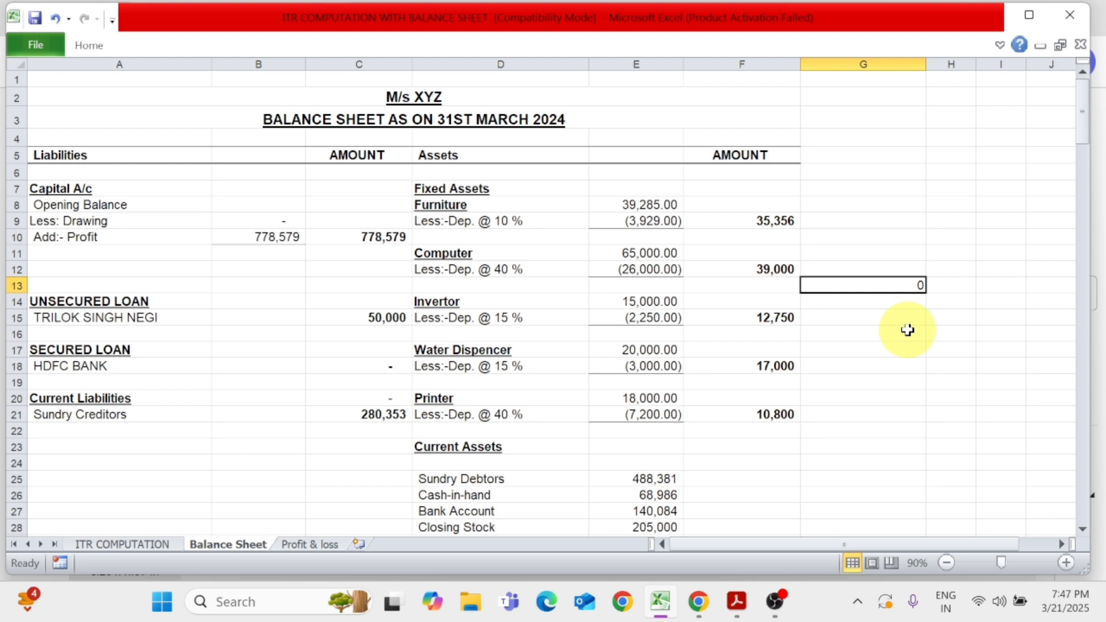
pyautogui.write('=')
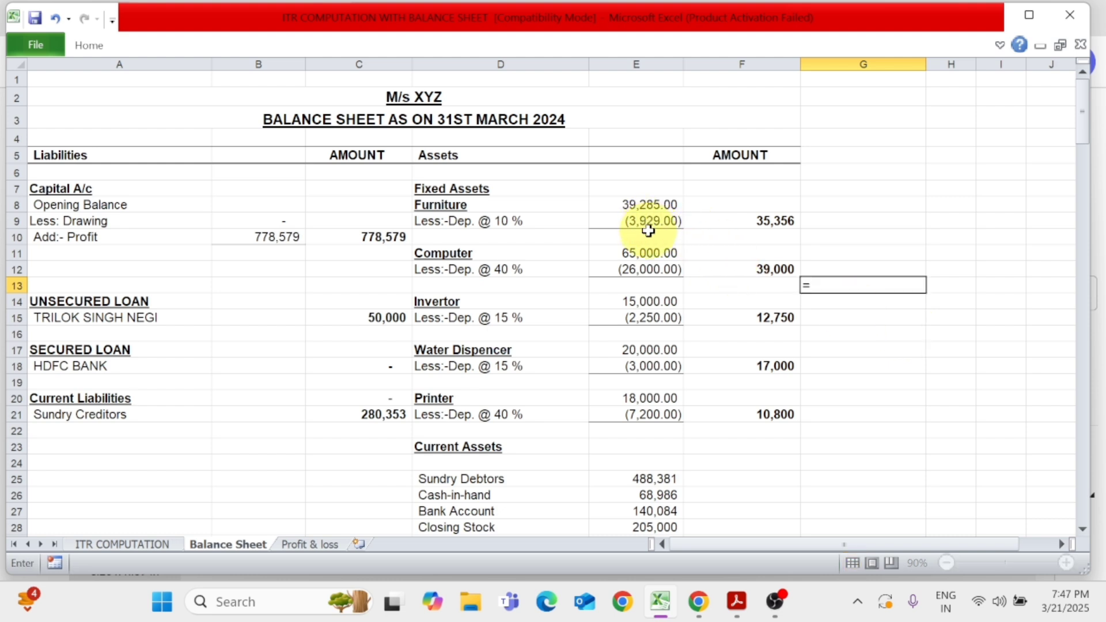
pyautogui.write('3929+')
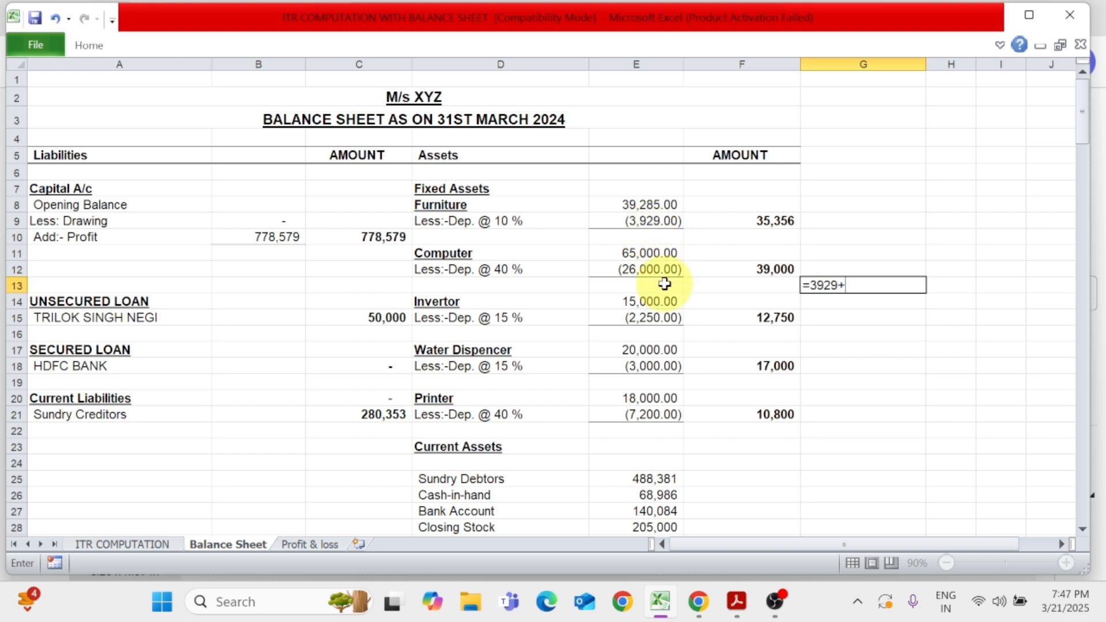
pyautogui.write('26000+')
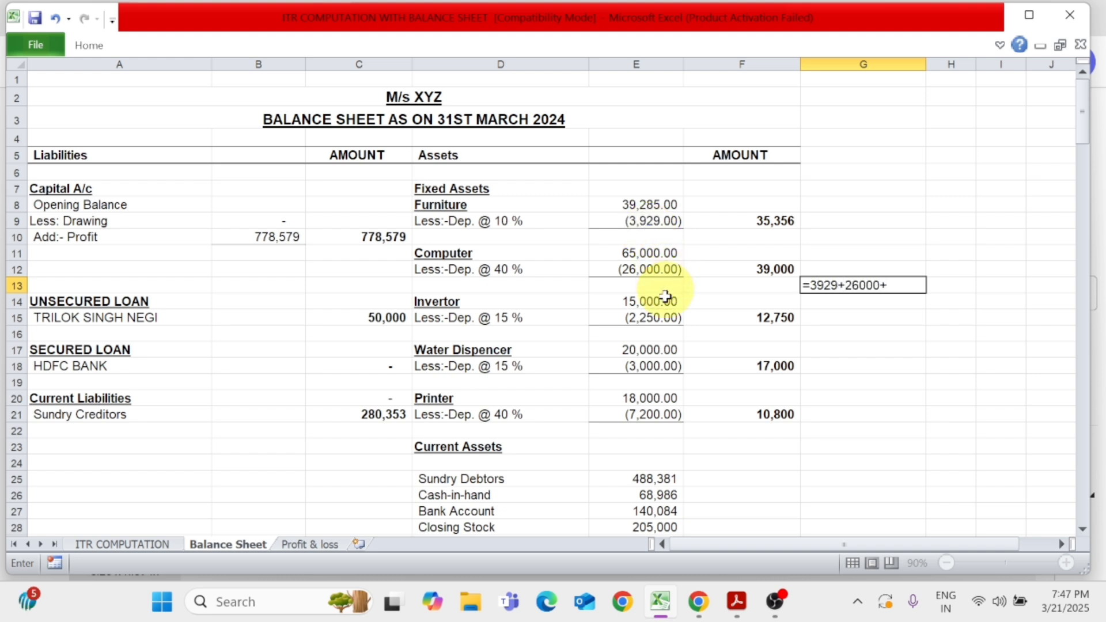
pyautogui.write('2250')
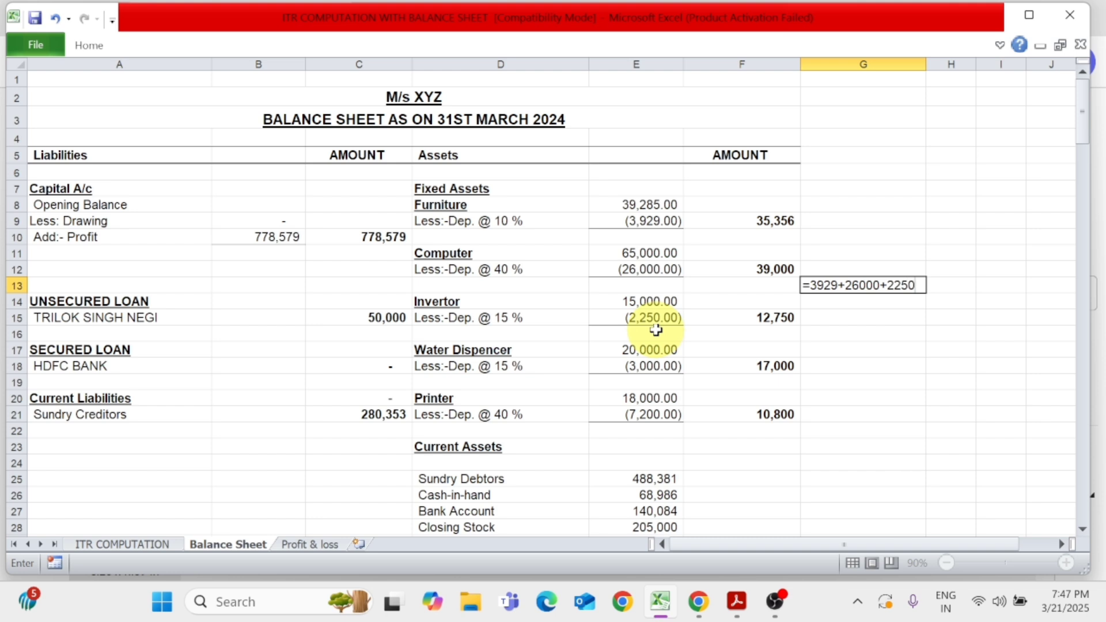
pyautogui.write('+3000+')
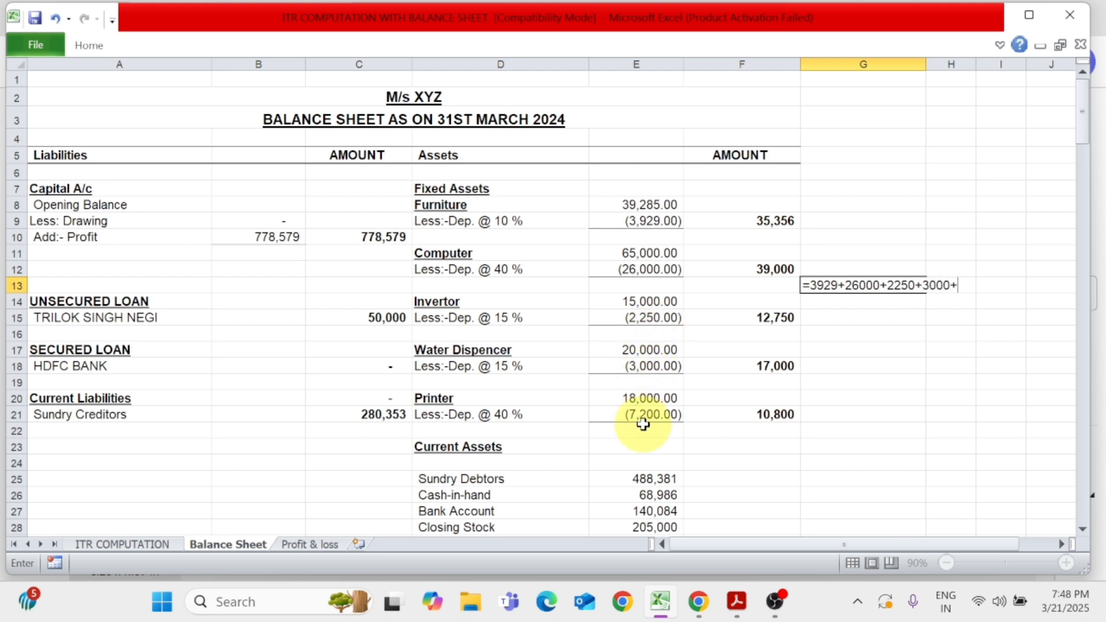
pyautogui.write('7200')
pyautogui.press('Return')
pyautogui.press('Up')
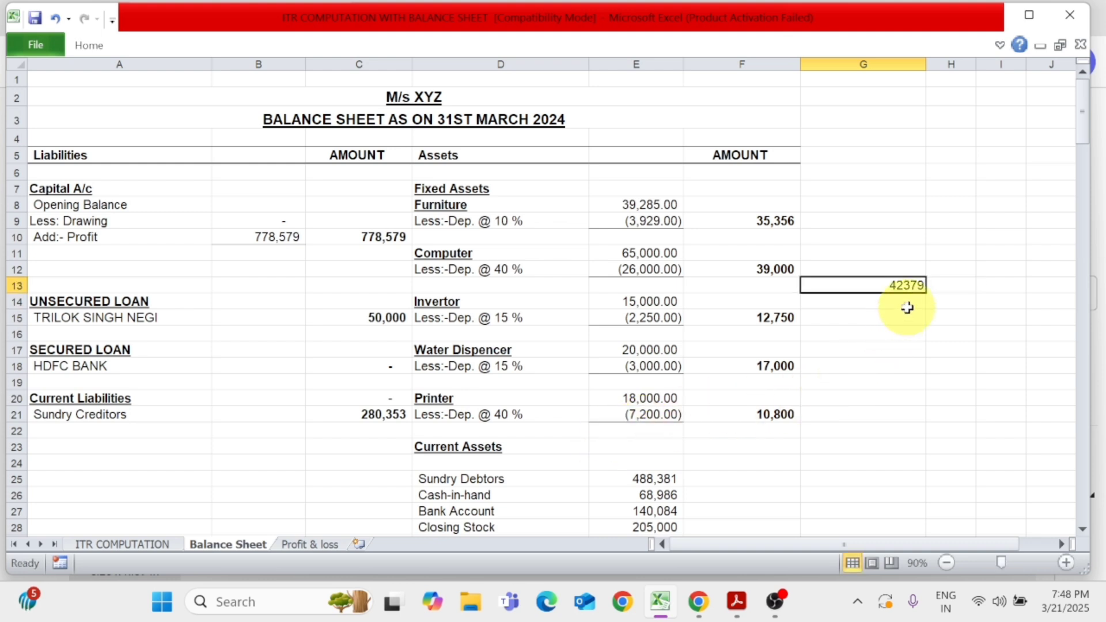
# Link the To Depreciation amount in the profit & loss account to the depreciation total in G13 of the balance sheet
pyautogui.click(124, 543)
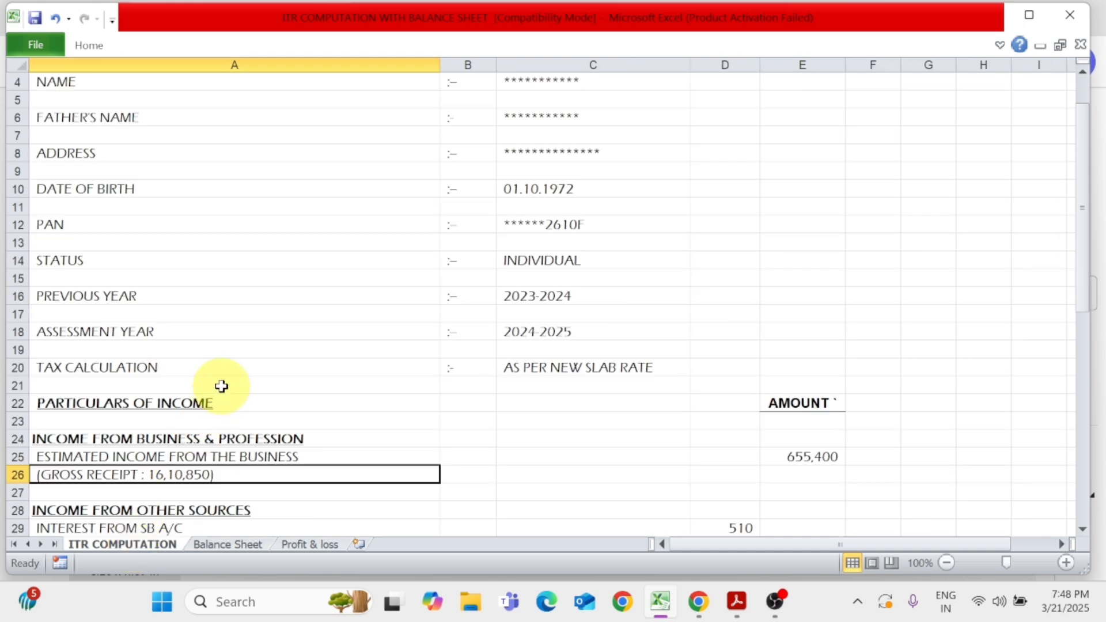
pyautogui.scroll(-3, 326, 422)
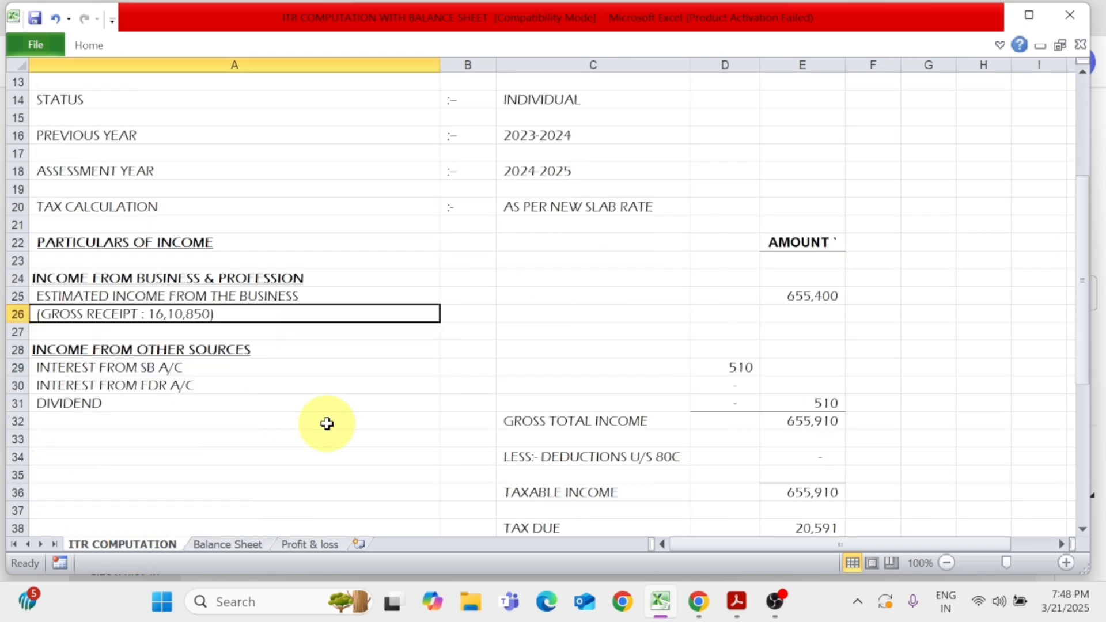
pyautogui.click(311, 545)
pyautogui.write('=')
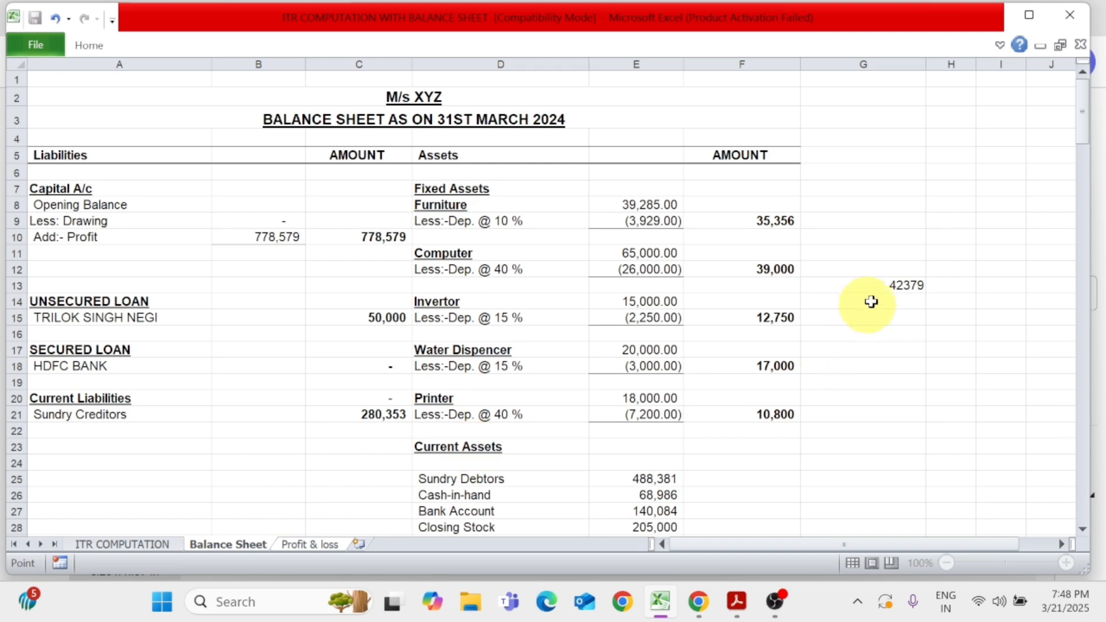
pyautogui.click(886, 284)
pyautogui.press('Return')
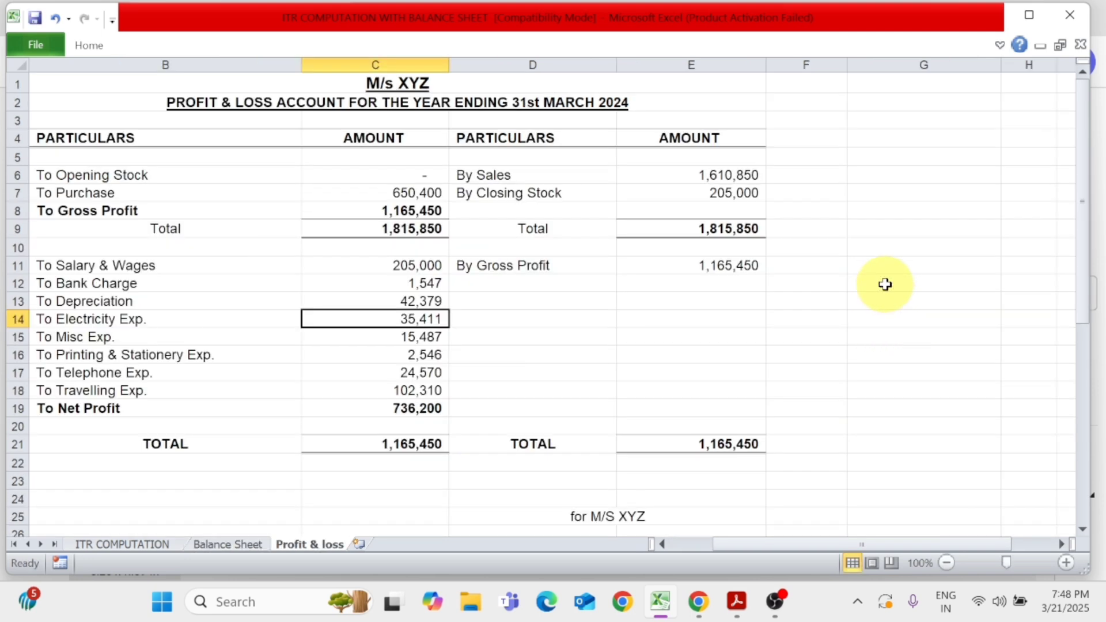
# Review the remaining expense amounts in the profit & loss account down to To Net Profit
pyautogui.press('Down')
pyautogui.press('Down')
pyautogui.press('Down')
pyautogui.press('Down')
pyautogui.press('Up')
pyautogui.press('Down')
pyautogui.press('Down')
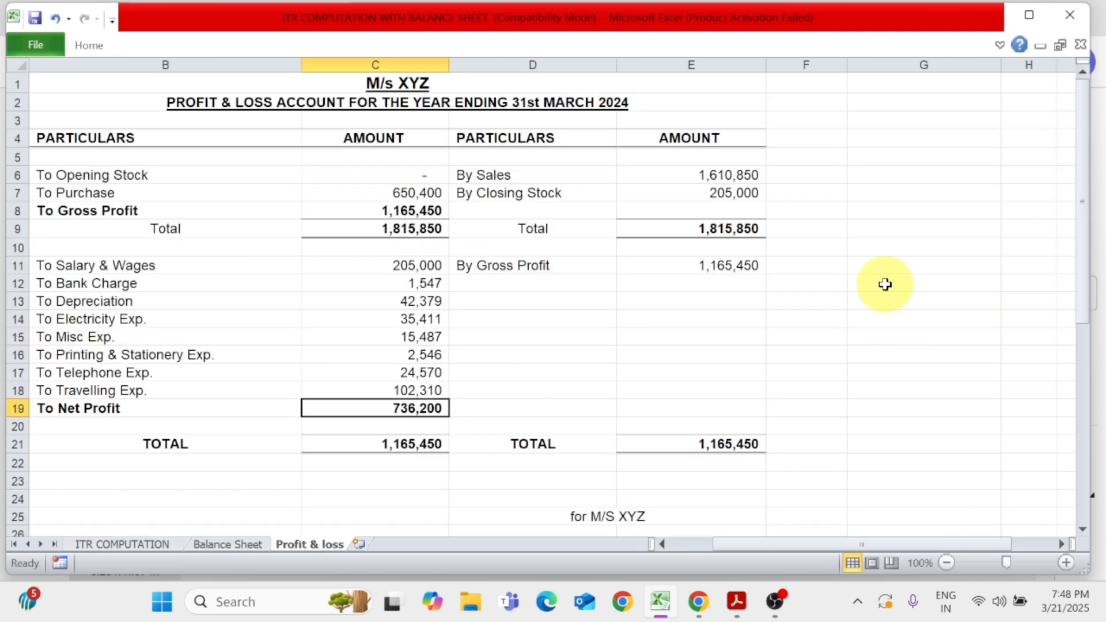
pyautogui.press('Up')
pyautogui.press('Down')
pyautogui.press('Down')
pyautogui.press('Up')
# In G19 beside To Net Profit, calculate the difference from the ITR form's total presumptive income with =C19-655400, checking the figure in the PDF
pyautogui.press('Right')
pyautogui.press('Right')
pyautogui.press('Right')
pyautogui.press('Right')
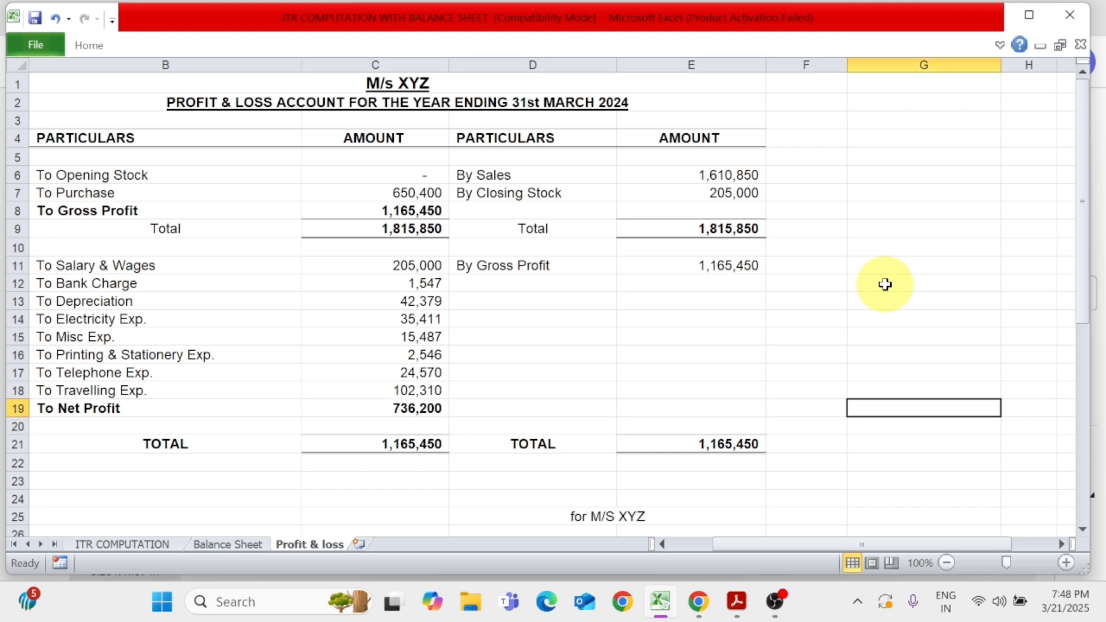
pyautogui.write('=')
pyautogui.press('Left')
pyautogui.press('Left')
pyautogui.press('Left')
pyautogui.press('Left')
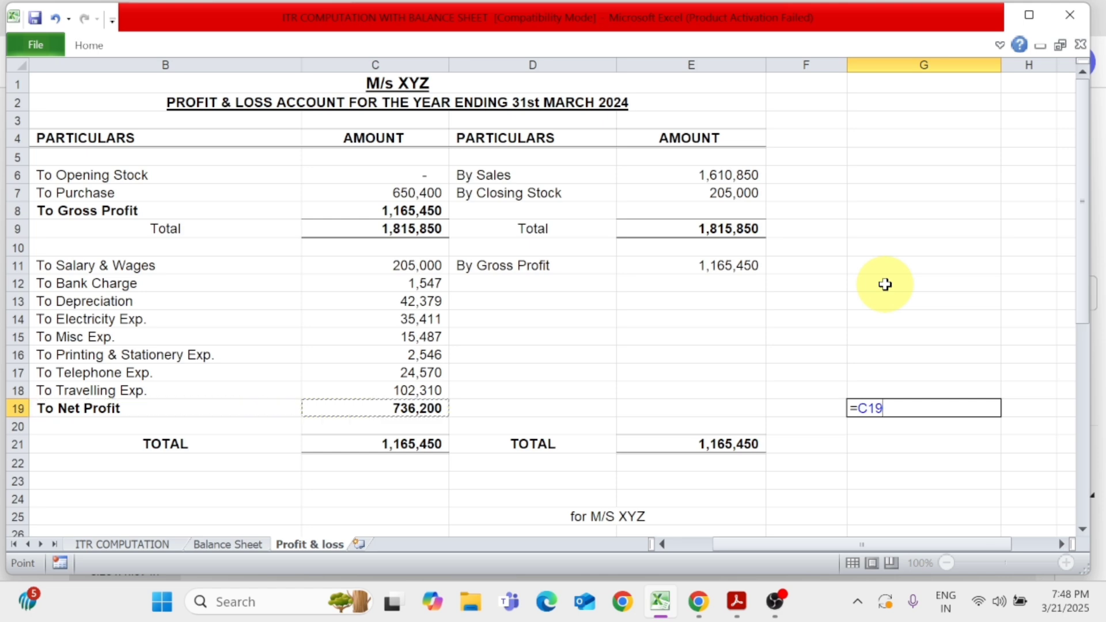
pyautogui.write('-')
pyautogui.hotkey('alt', 'Tab')
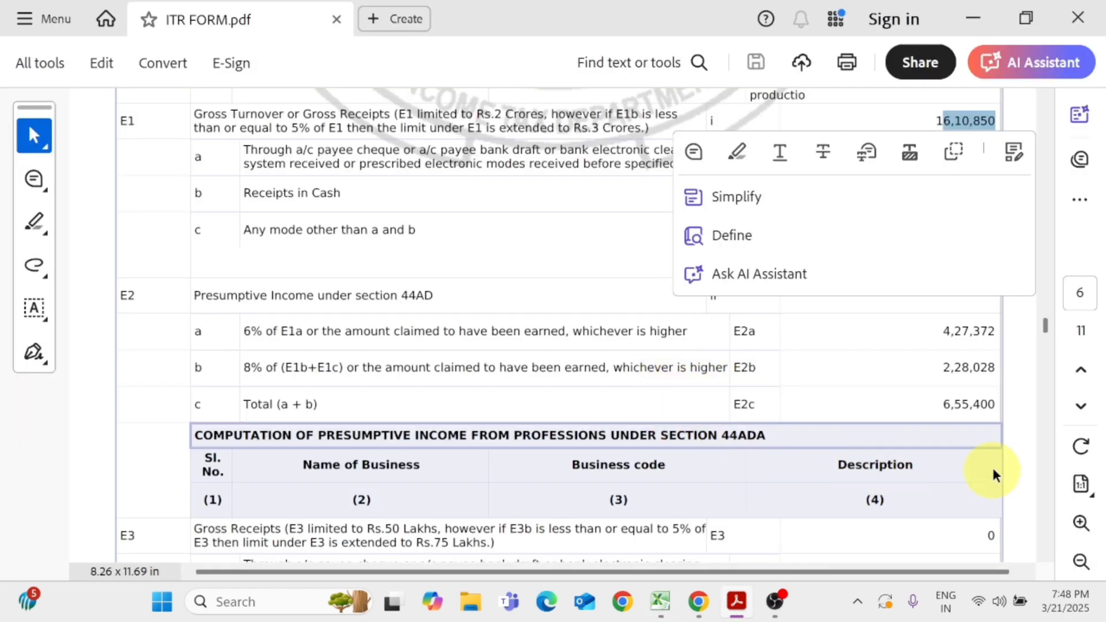
pyautogui.hotkey('alt', 'Tab')
pyautogui.write('655')
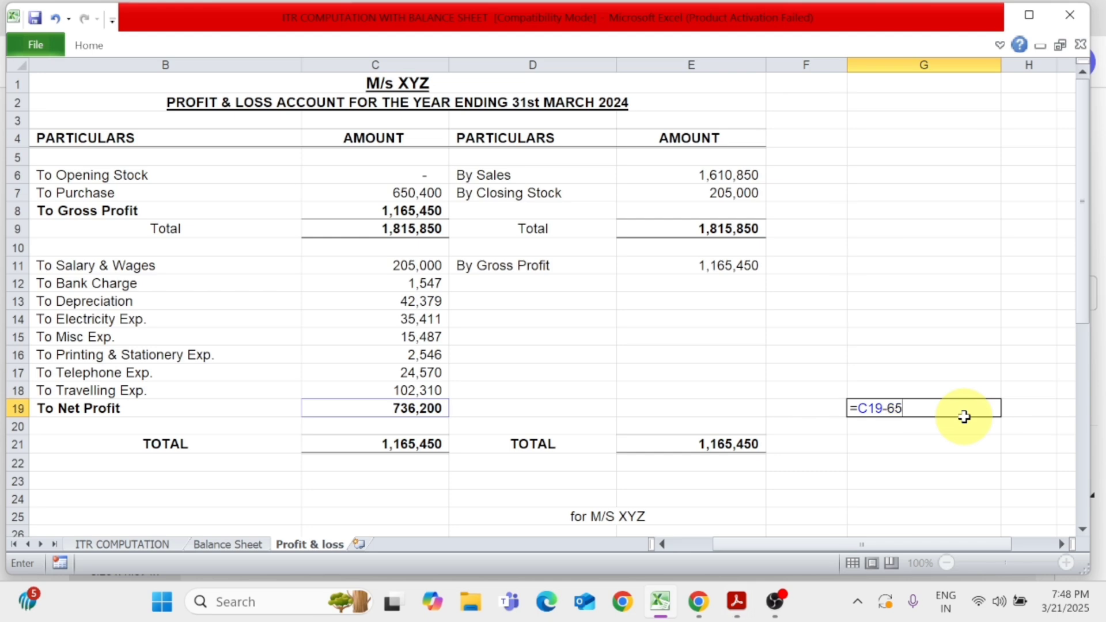
pyautogui.hotkey('alt', 'Tab')
pyautogui.hotkey('alt', 'Tab')
pyautogui.write('400')
pyautogui.press('Return')
pyautogui.click(966, 416)
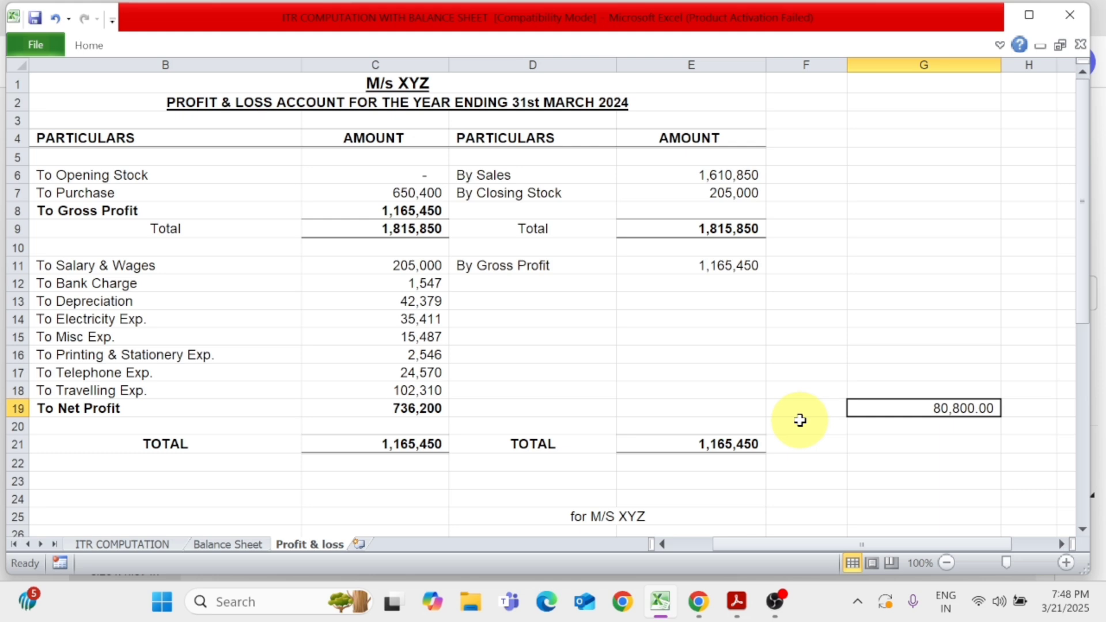
pyautogui.hotkey('alt', 'Tab')
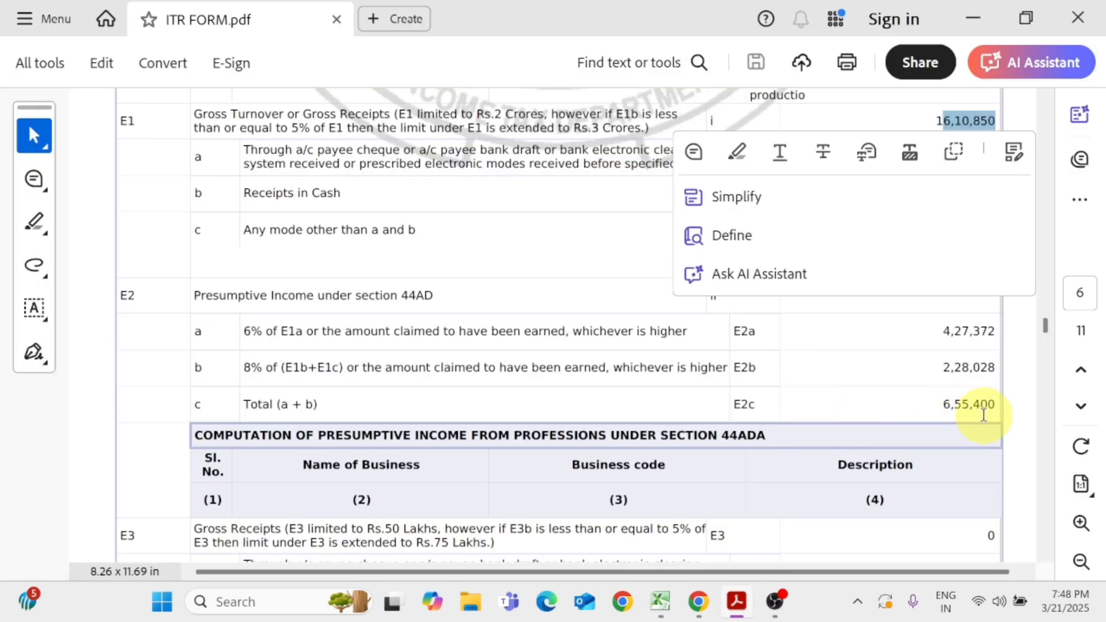
pyautogui.hotkey('alt', 'Tab')
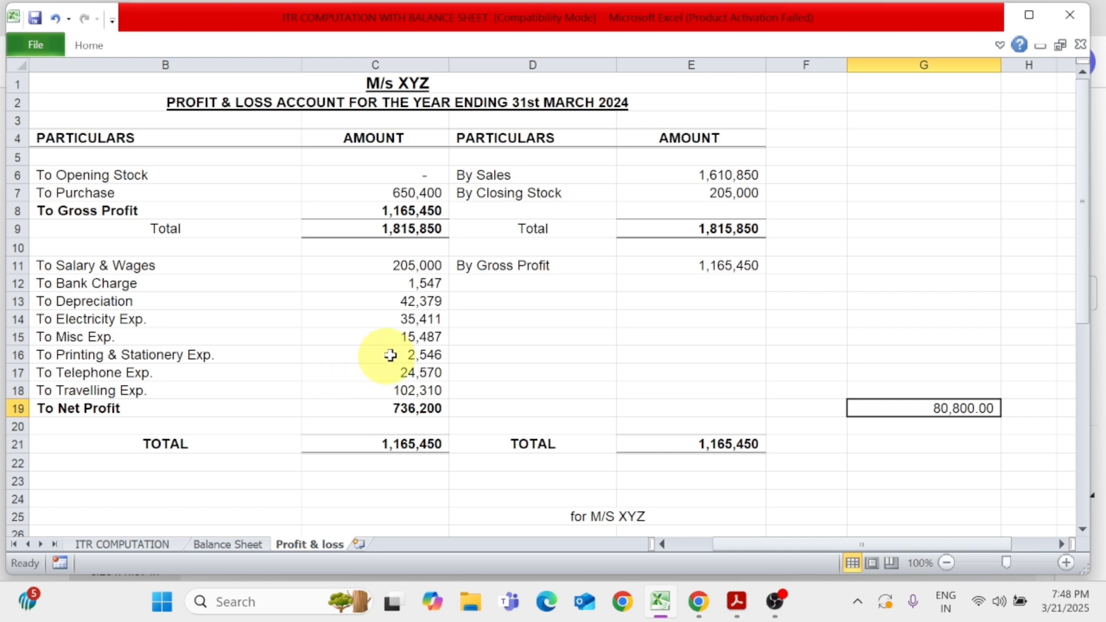
# Increase the To Salary & Wages amount by 50000 using the formula =205000+50000
pyautogui.click(406, 268)
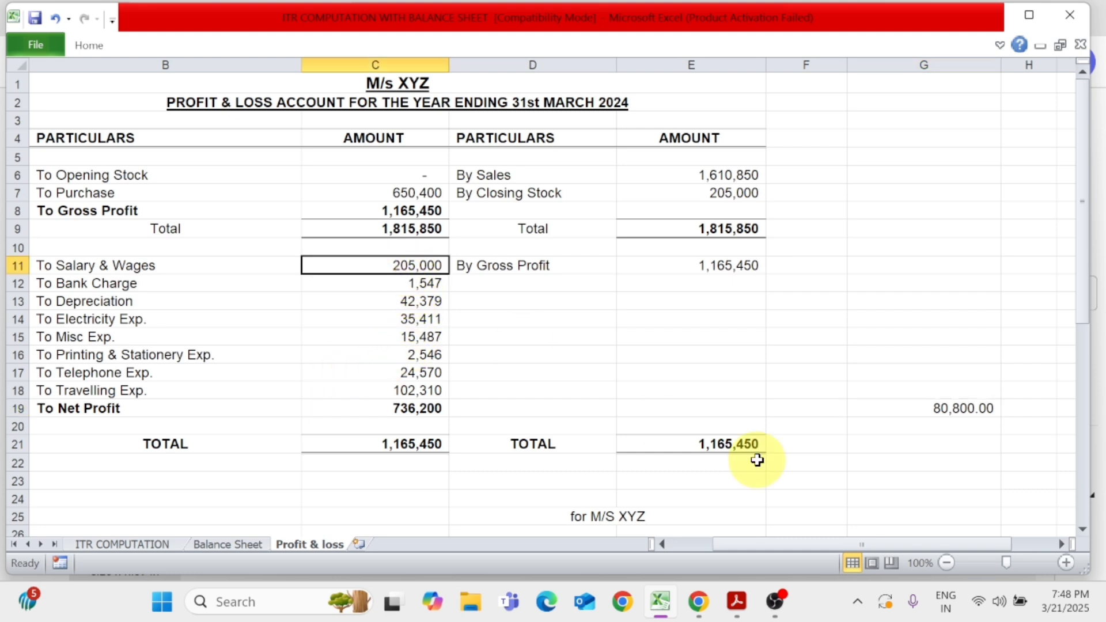
pyautogui.press('F2')
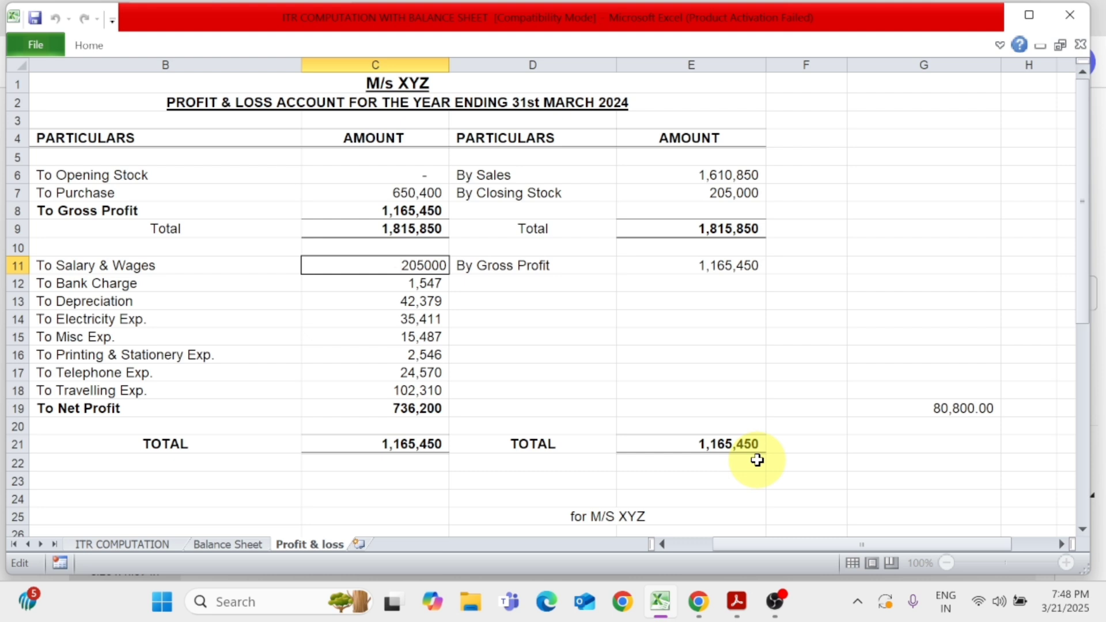
pyautogui.press('Home')
pyautogui.write('=')
pyautogui.write('+50000')
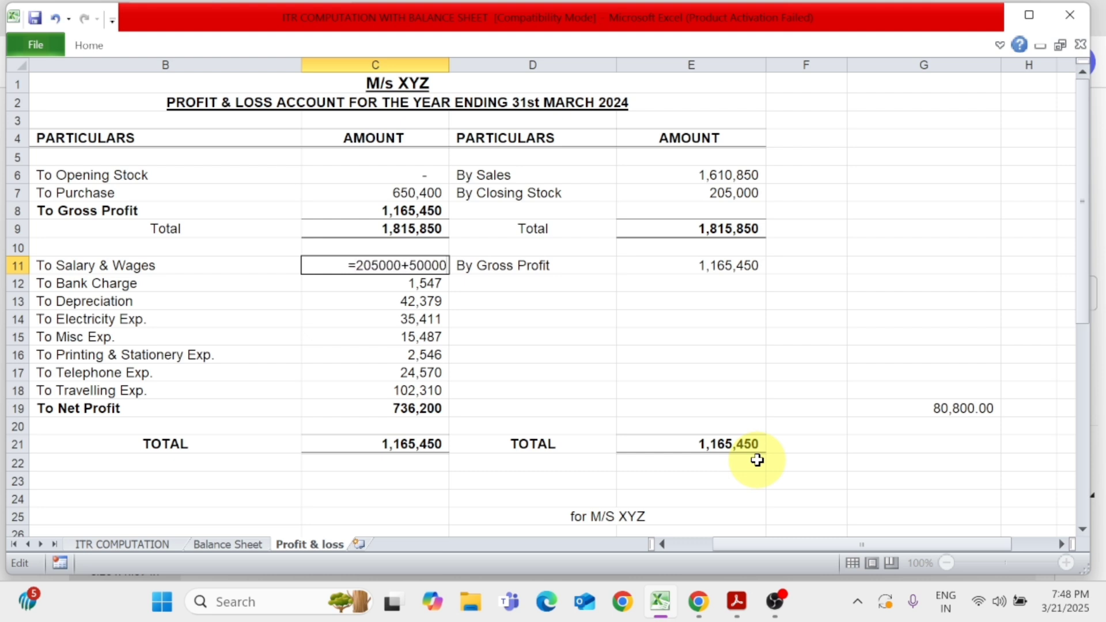
pyautogui.press('Return')
pyautogui.press('Up')
# Examine the expense entries from To Bank Charge to To Telephone Exp. for further room to adjust the profit
pyautogui.press('Down')
pyautogui.press('Down')
pyautogui.press('Down')
pyautogui.press('Down')
pyautogui.press('Up')
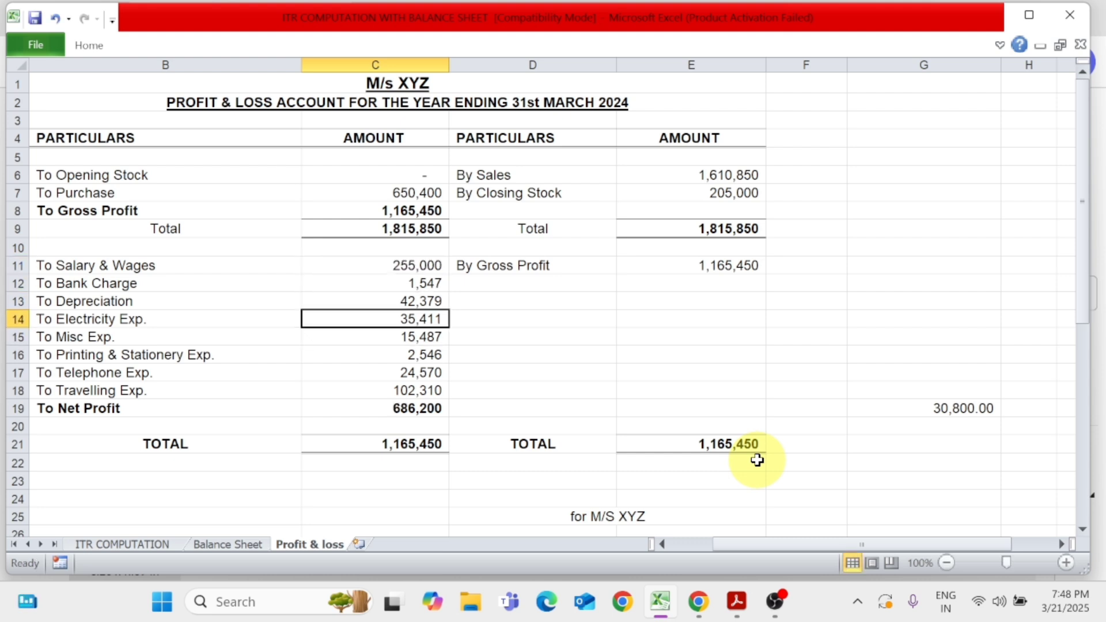
pyautogui.press('Down')
pyautogui.press('Up')
pyautogui.press('Down')
pyautogui.press('Up')
pyautogui.press('Down')
pyautogui.press('Down')
pyautogui.press('Down')
pyautogui.press('Up')
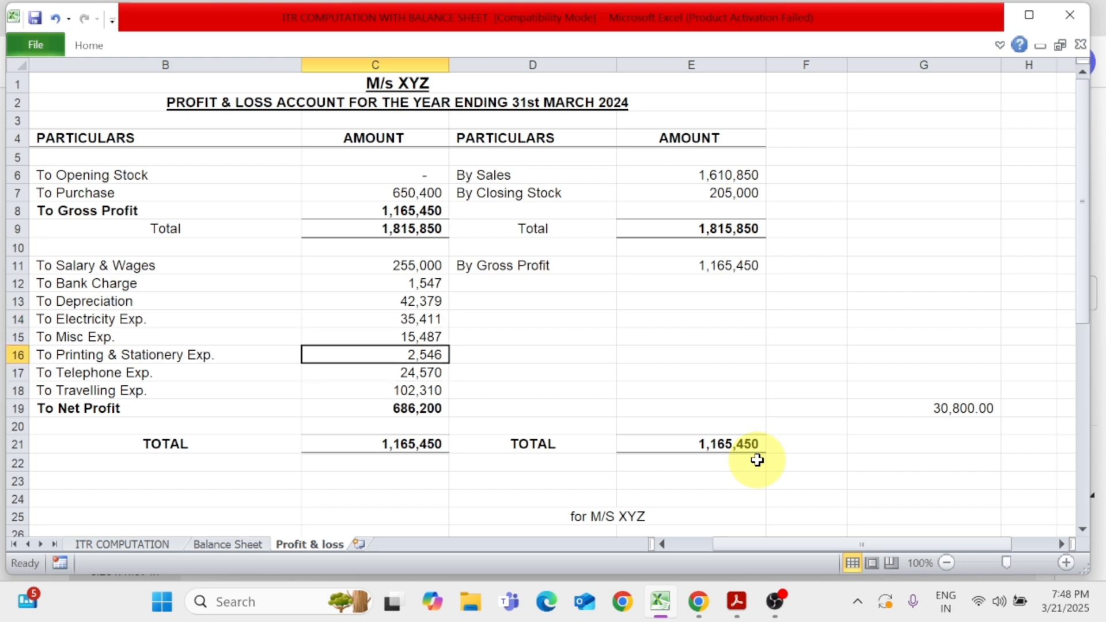
pyautogui.press('Down')
pyautogui.press('Up')
pyautogui.press('Up')
pyautogui.press('Down')
# Insert a blank row above To Misc Exp. in the profit & loss account
pyautogui.click(12, 338)
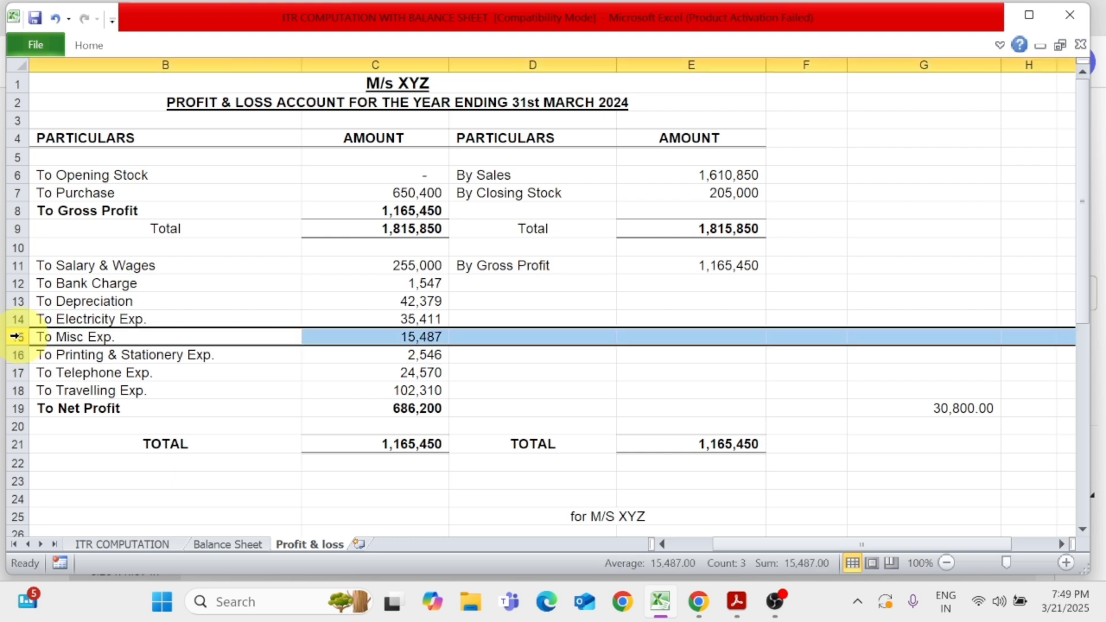
pyautogui.hotkey('ctrl', 'shift', '+')
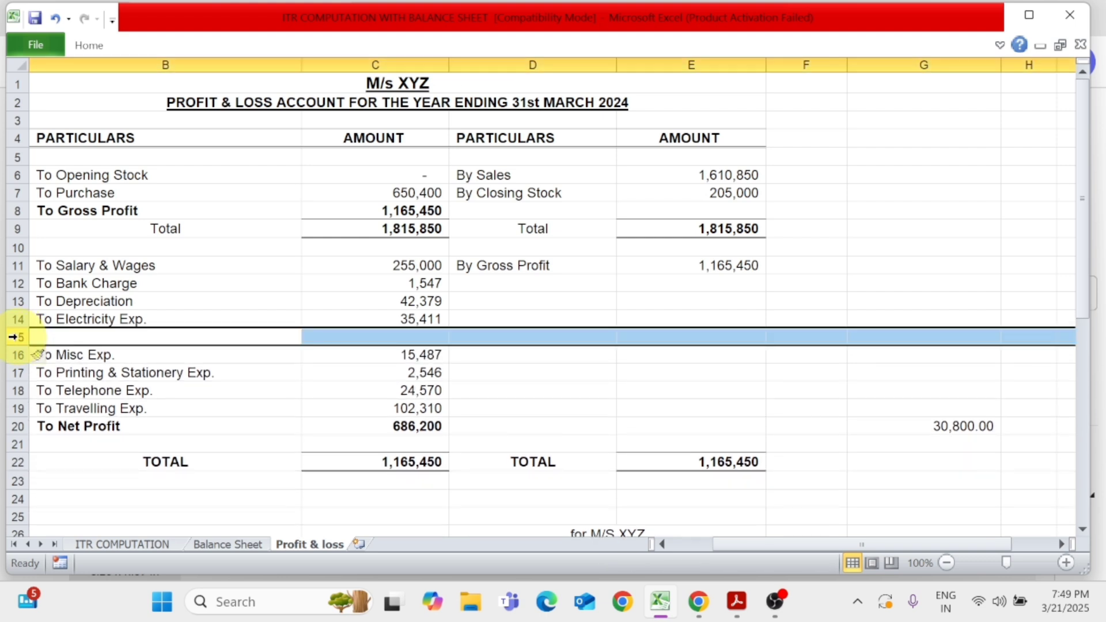
pyautogui.press('Right')
pyautogui.press('Left')
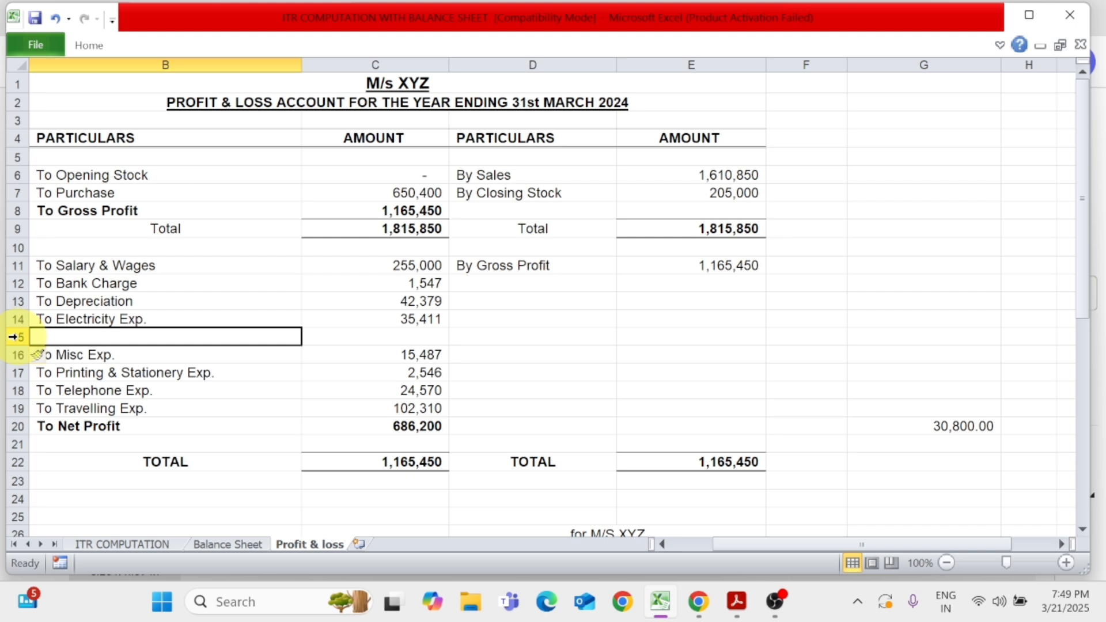
# Enter the expense To Office Exp. with an amount of 15000 in the new row 15
pyautogui.write('To')
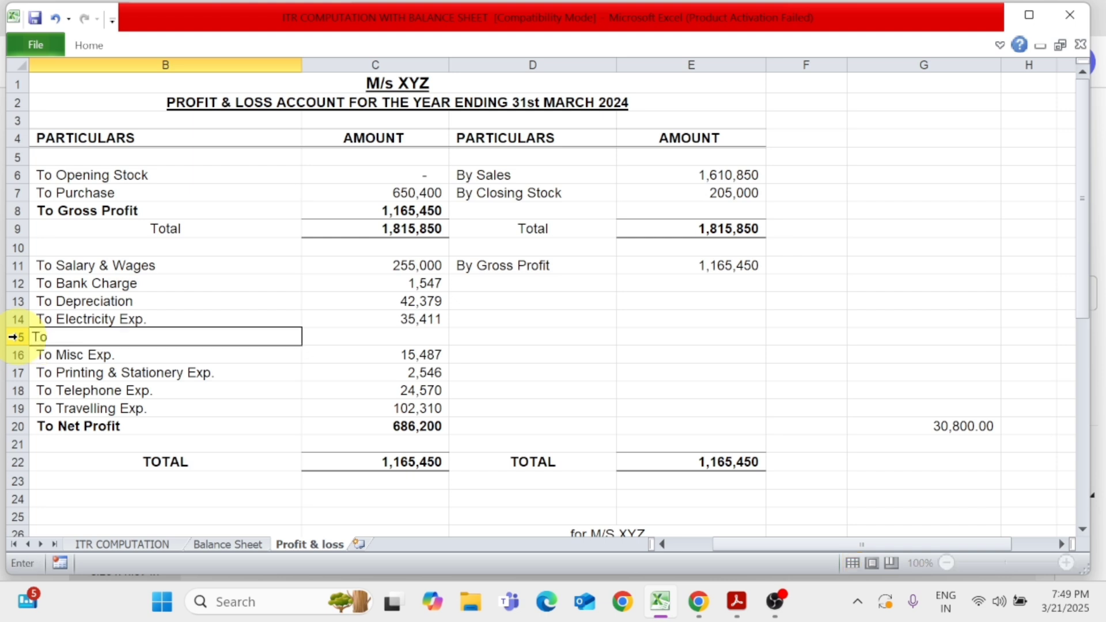
pyautogui.write(' Office Exp.')
pyautogui.press('Tab')
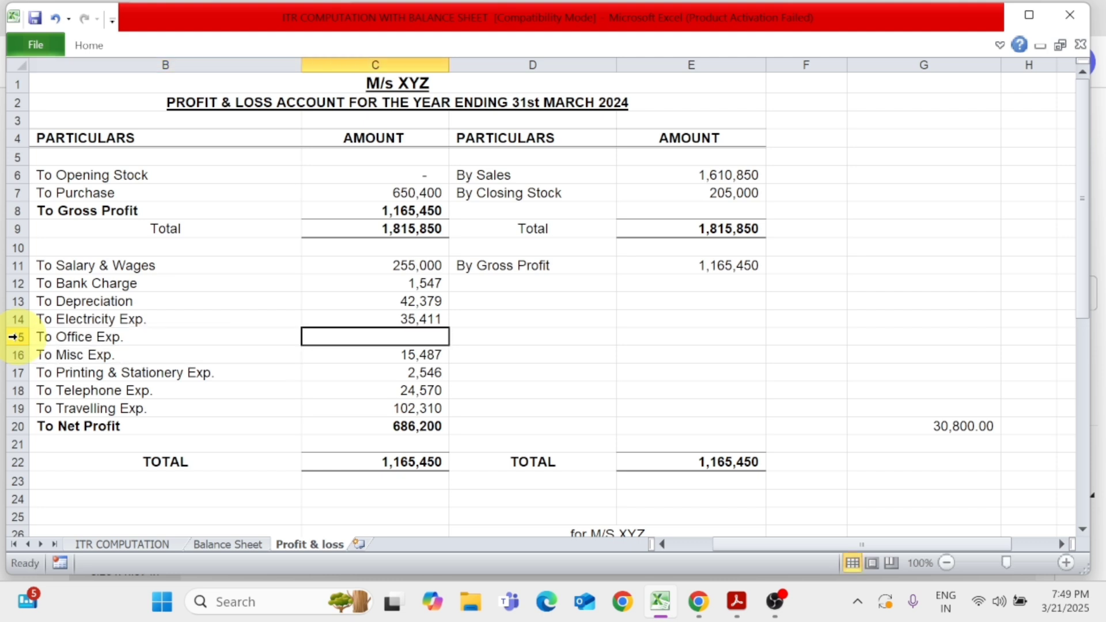
pyautogui.write('15000')
pyautogui.press('Return')
pyautogui.press('Up')
# Extend the To Net Profit formula to also subtract the office expense in C15, and check the difference cell beside it
pyautogui.press('Down')
pyautogui.press('Down')
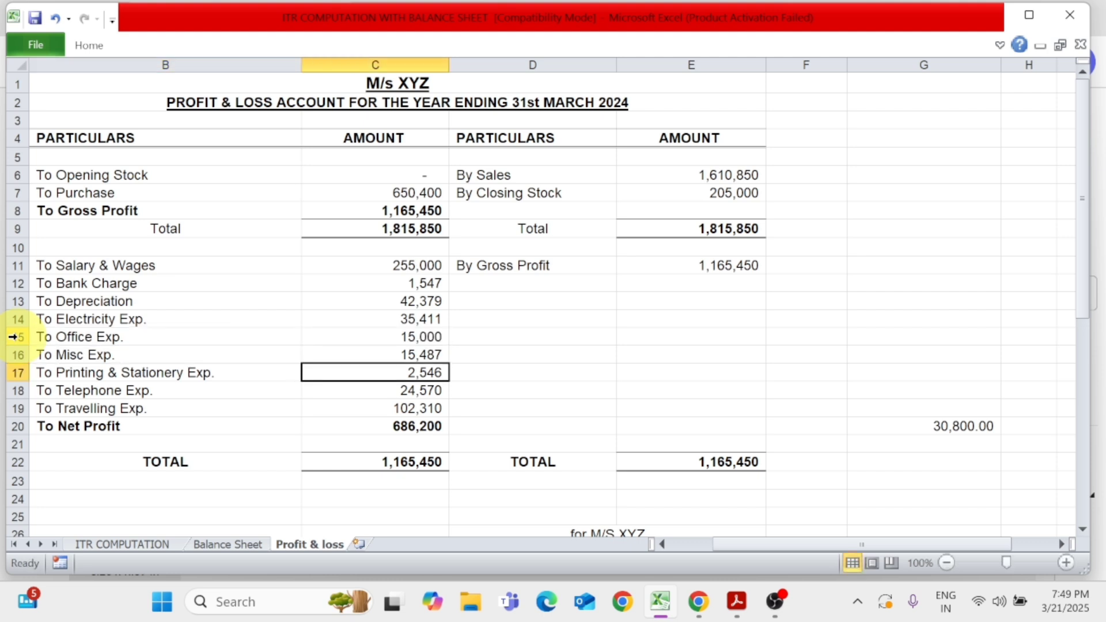
pyautogui.press('Down')
pyautogui.press('Down')
pyautogui.press('Down')
pyautogui.press('F2')
pyautogui.write('-')
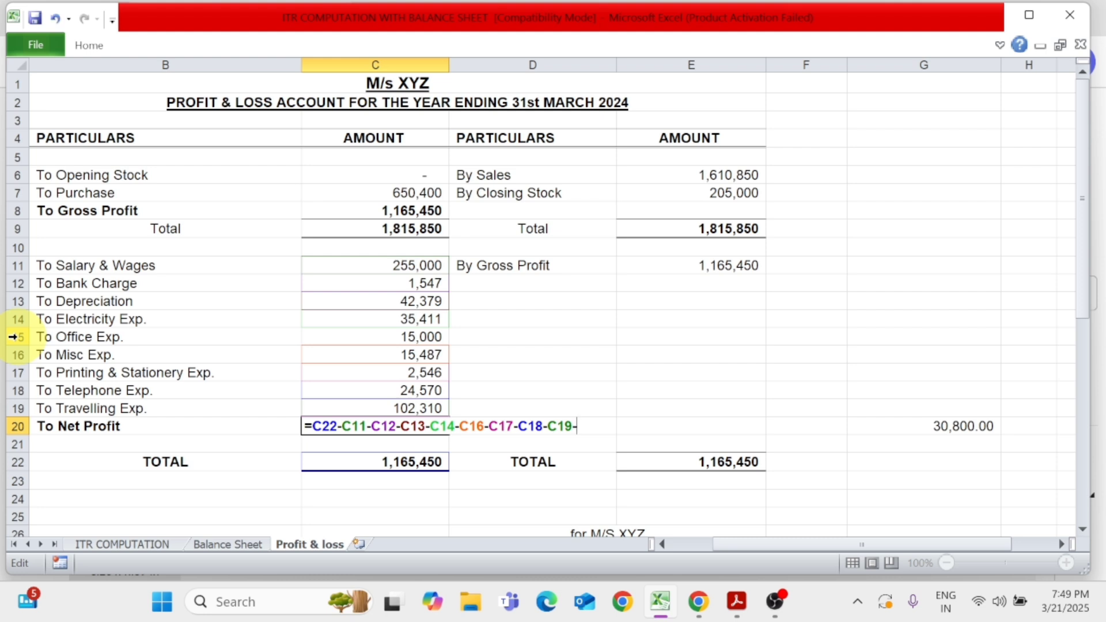
pyautogui.click(415, 338)
pyautogui.press('Return')
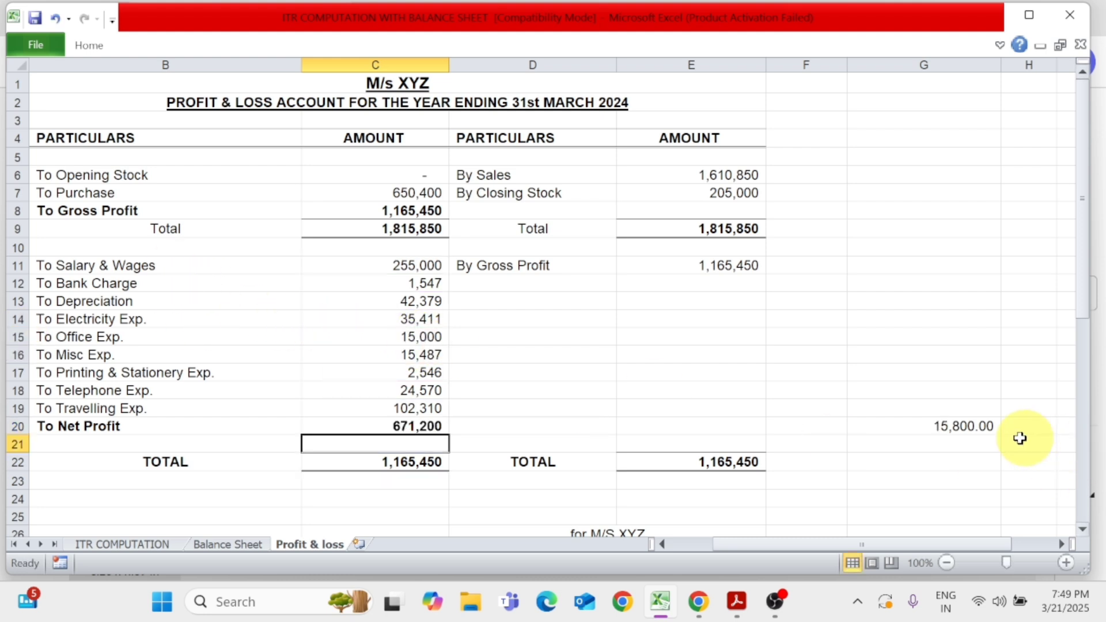
pyautogui.click(981, 429)
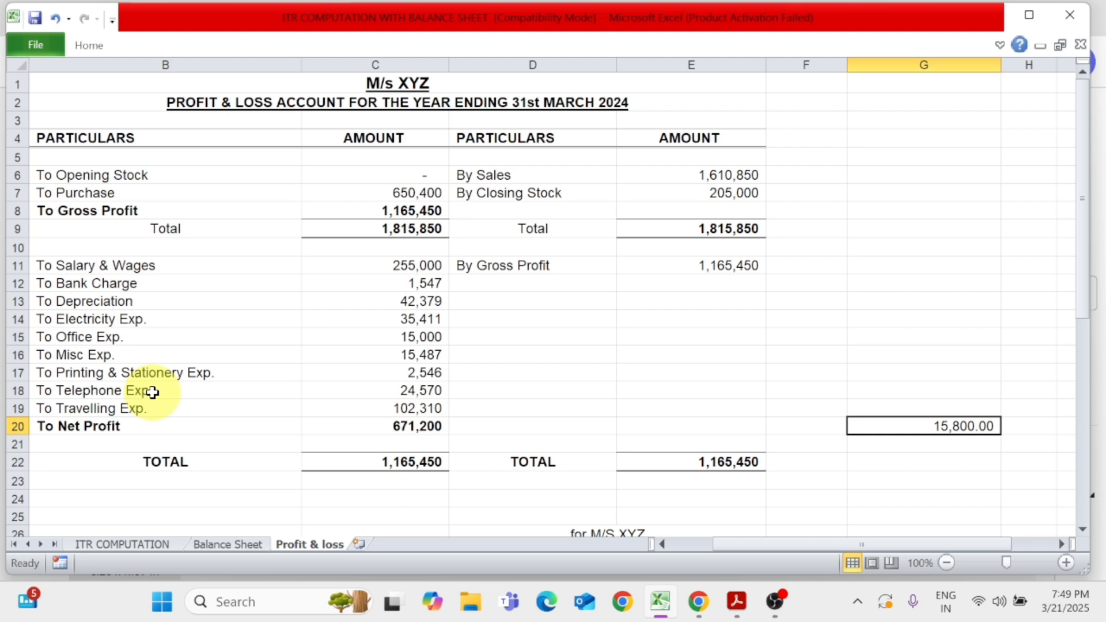
# Insert a row above To Net Profit in the profit & loss account and label it To Repair & Main. Exp
pyautogui.click(2, 426)
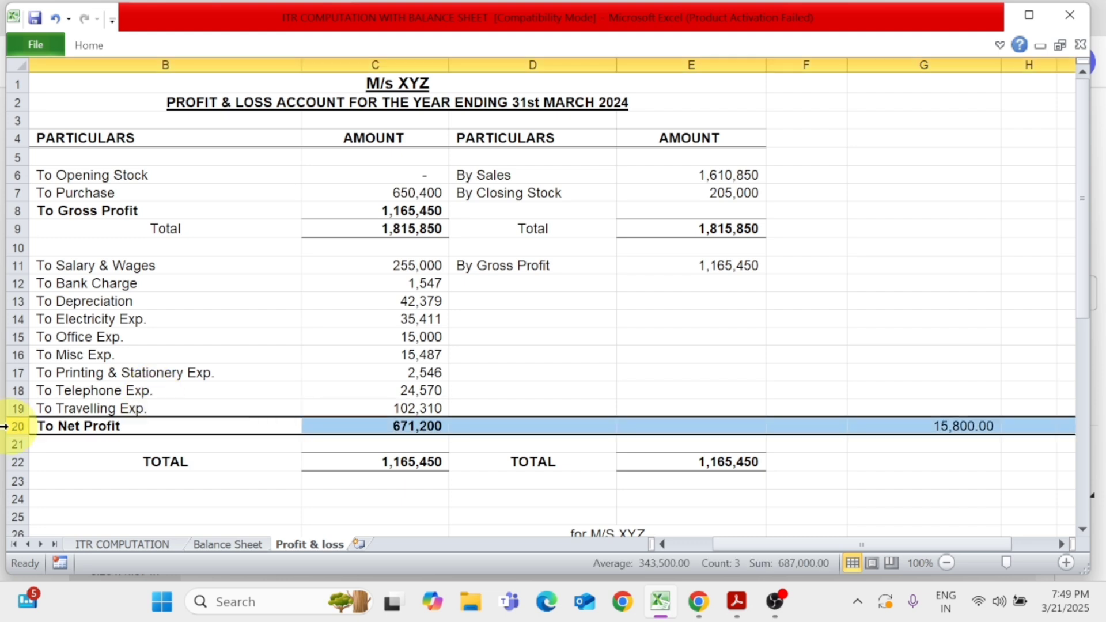
pyautogui.hotkey('ctrl', 'shift', '+')
pyautogui.press('Right')
pyautogui.press('Left')
pyautogui.write('T')
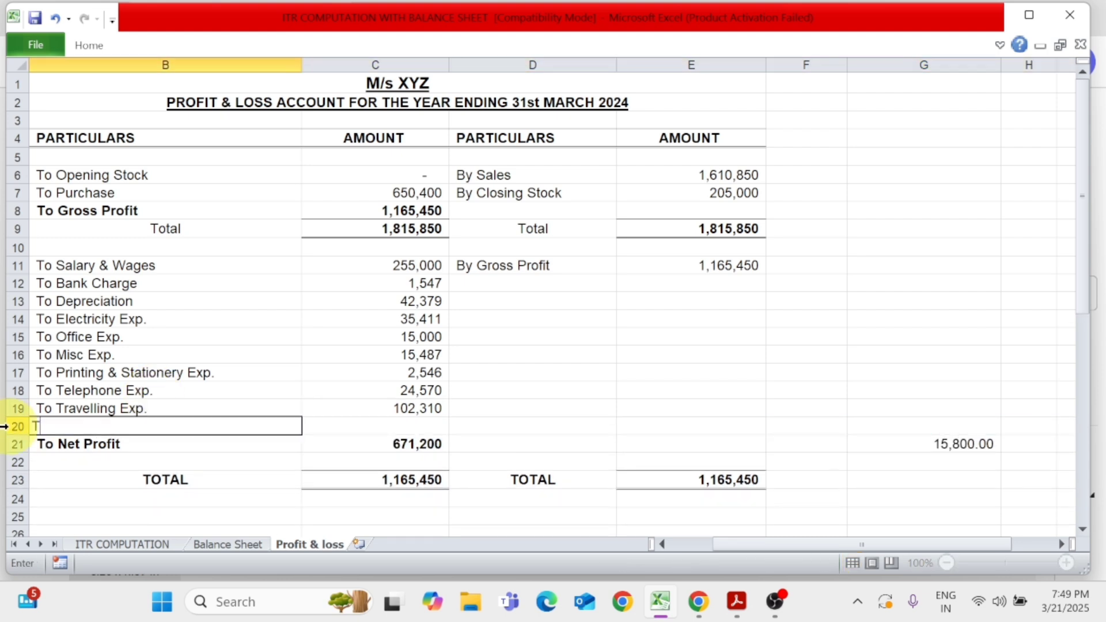
pyautogui.write('o Repair & Ma')
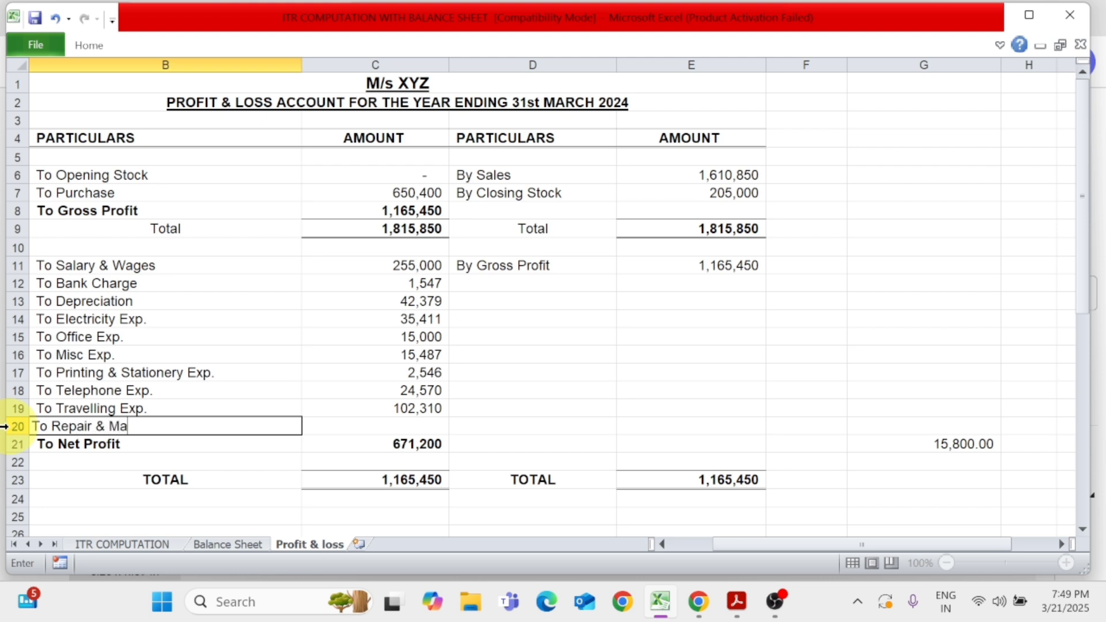
pyautogui.write('in. Exp.')
pyautogui.press('Return')
# Enter 15800 as the amount for To Repair & Main. Exp. in C20
pyautogui.press('Up')
pyautogui.press('Right')
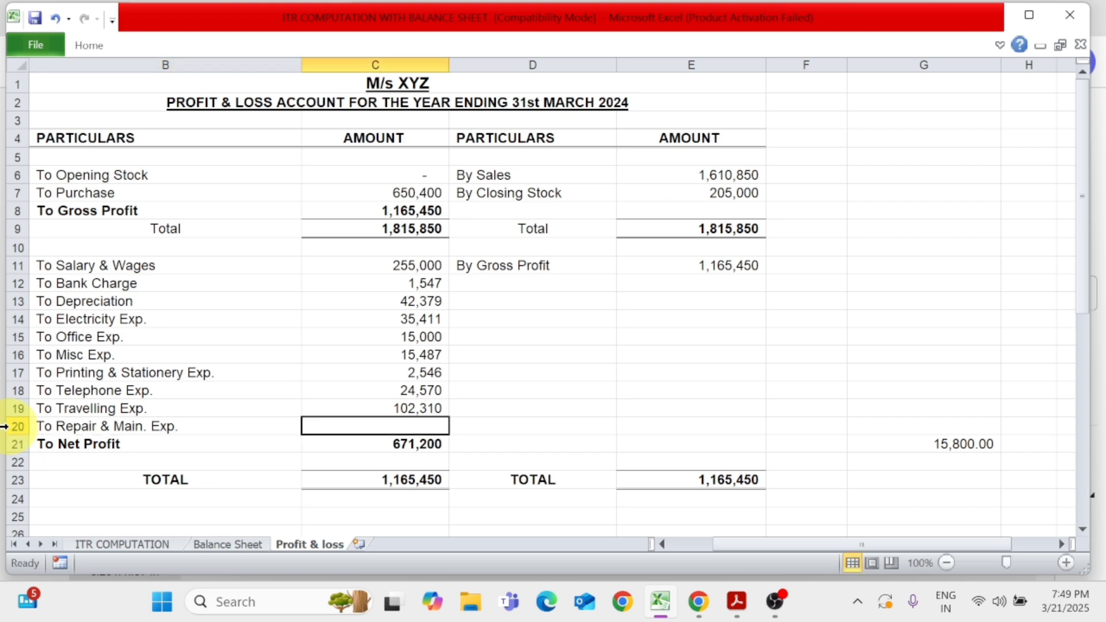
pyautogui.write('15800')
pyautogui.press('Return')
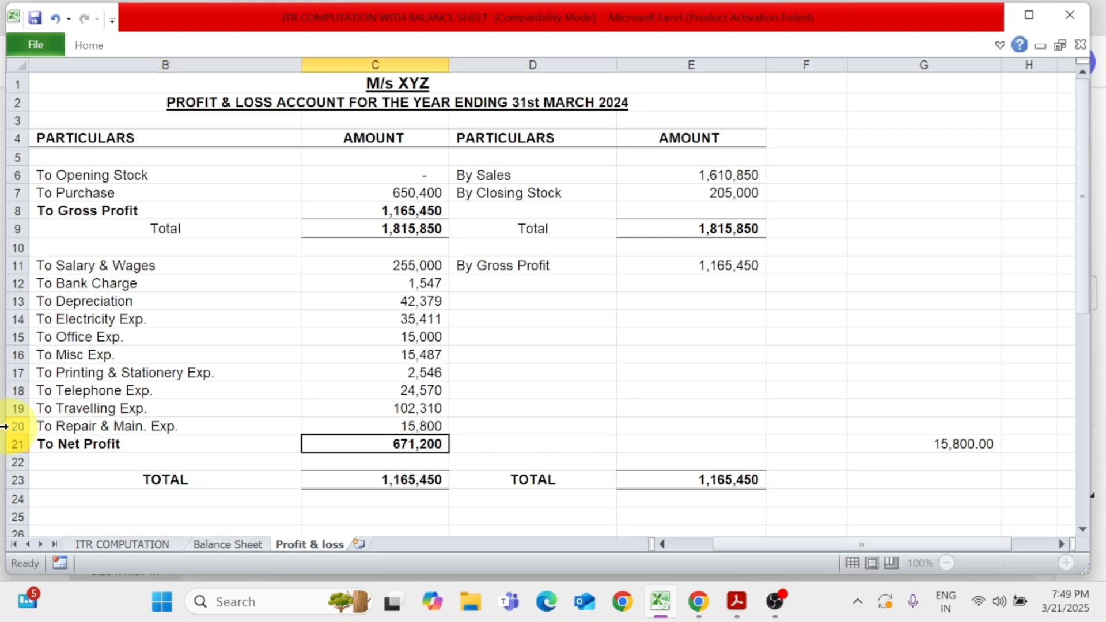
# Extend the To Net Profit formula in C21 to also subtract the repair and maintenance expense in C20
pyautogui.press('F2')
pyautogui.write('-')
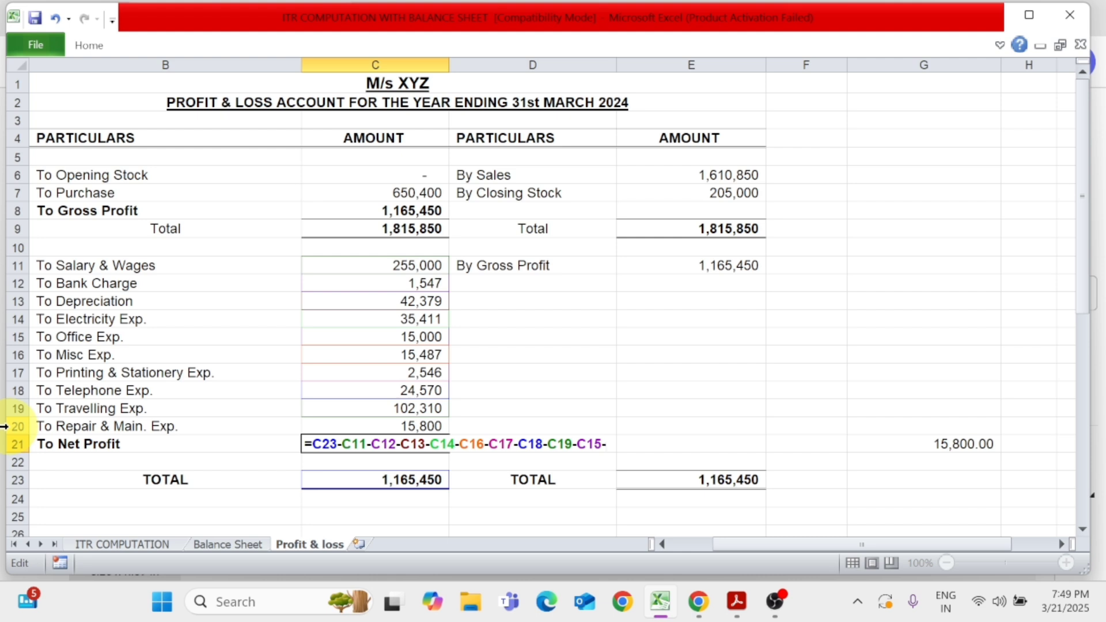
pyautogui.click(423, 426)
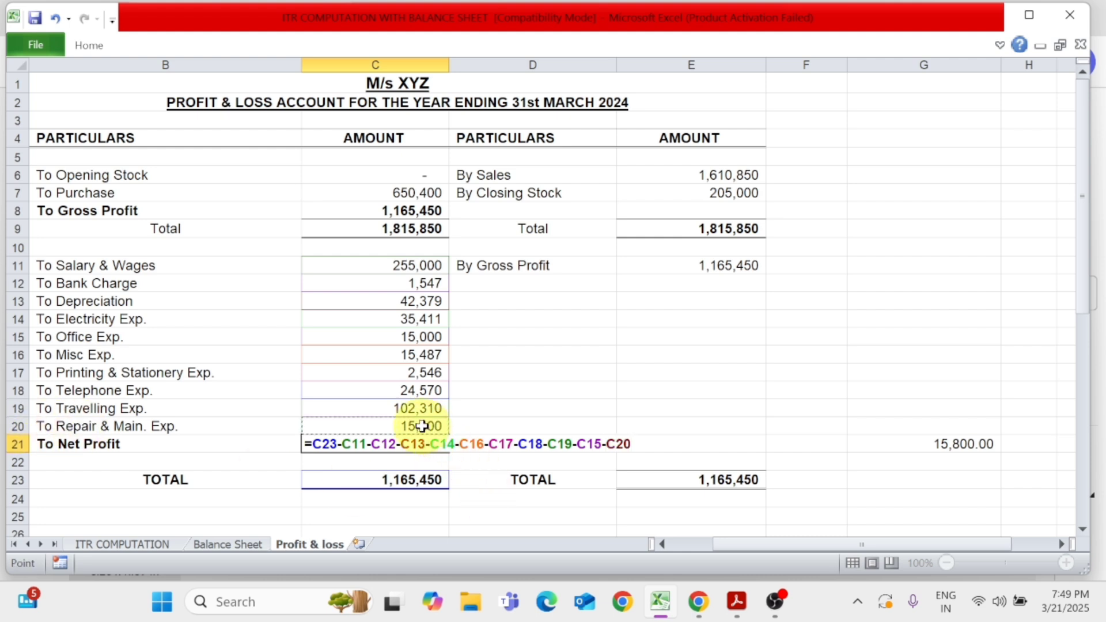
pyautogui.press('Return')
pyautogui.click(422, 426)
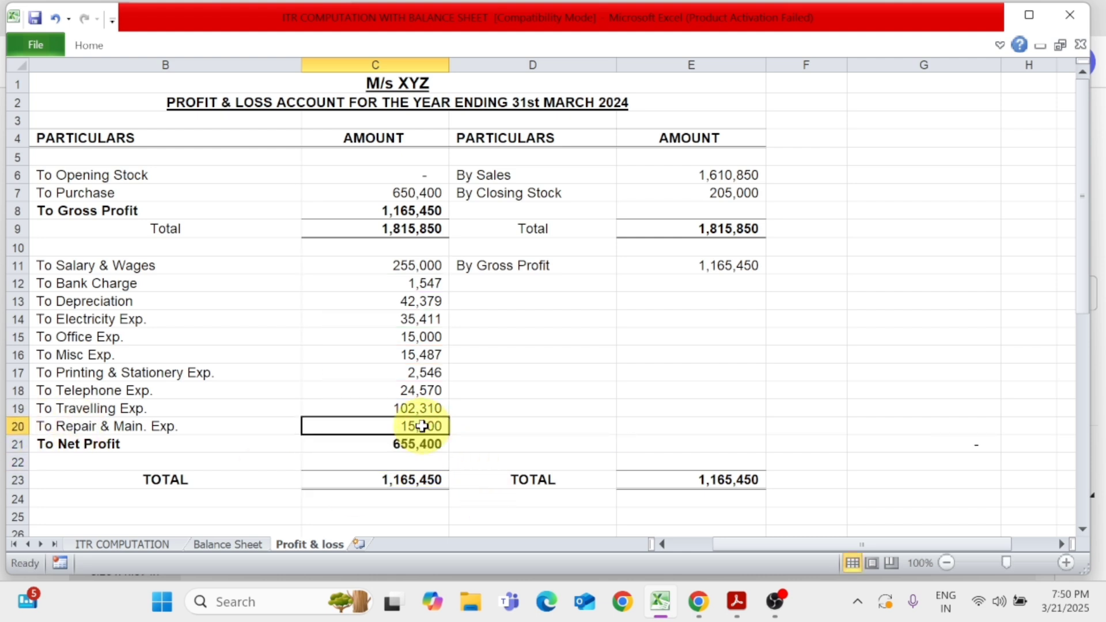
# Compare the net profit in C21 with the section 44AD presumptive income total in ITR FORM.pdf, switching to the PDF and back to the workbook
pyautogui.hotkey('alt', 'Tab')
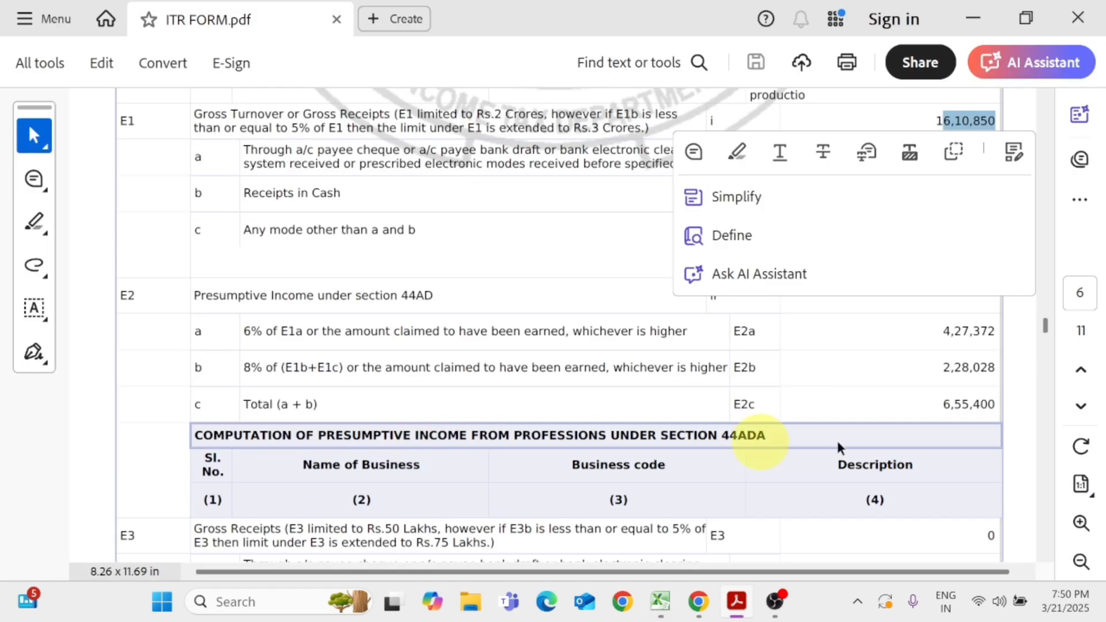
pyautogui.hotkey('alt', 'Tab')
pyautogui.click(430, 445)
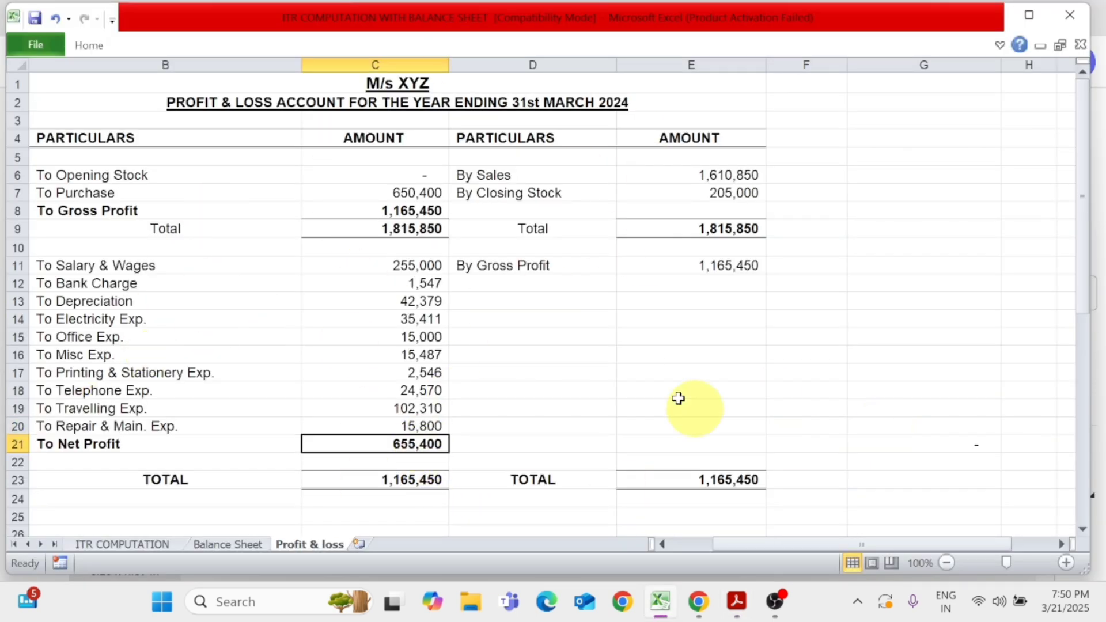
# Review the Balance Sheet worksheet, examining the sundry debtors, cash-in-hand and bank account amounts under Current Assets
pyautogui.click(254, 547)
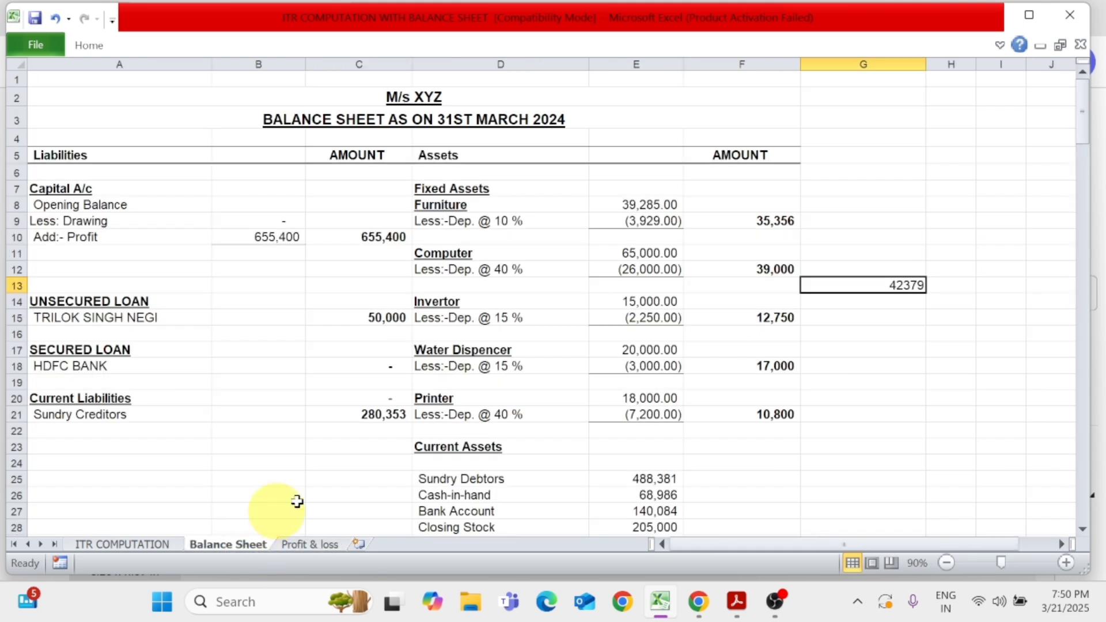
pyautogui.scroll(-3, 490, 433)
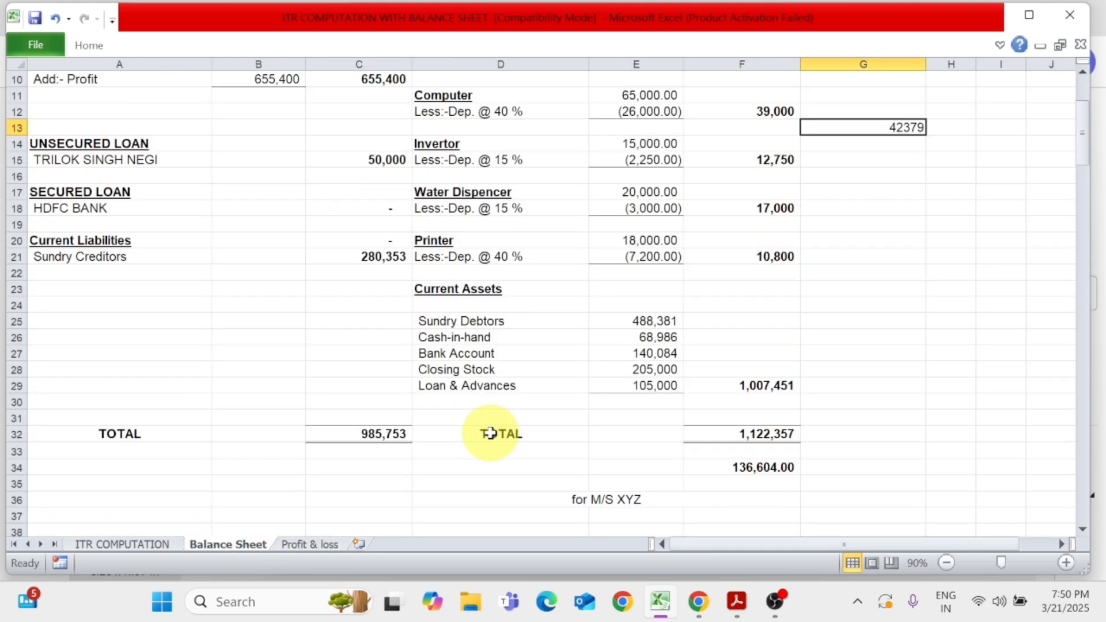
pyautogui.scroll(1, 491, 434)
pyautogui.scroll(1, 490, 433)
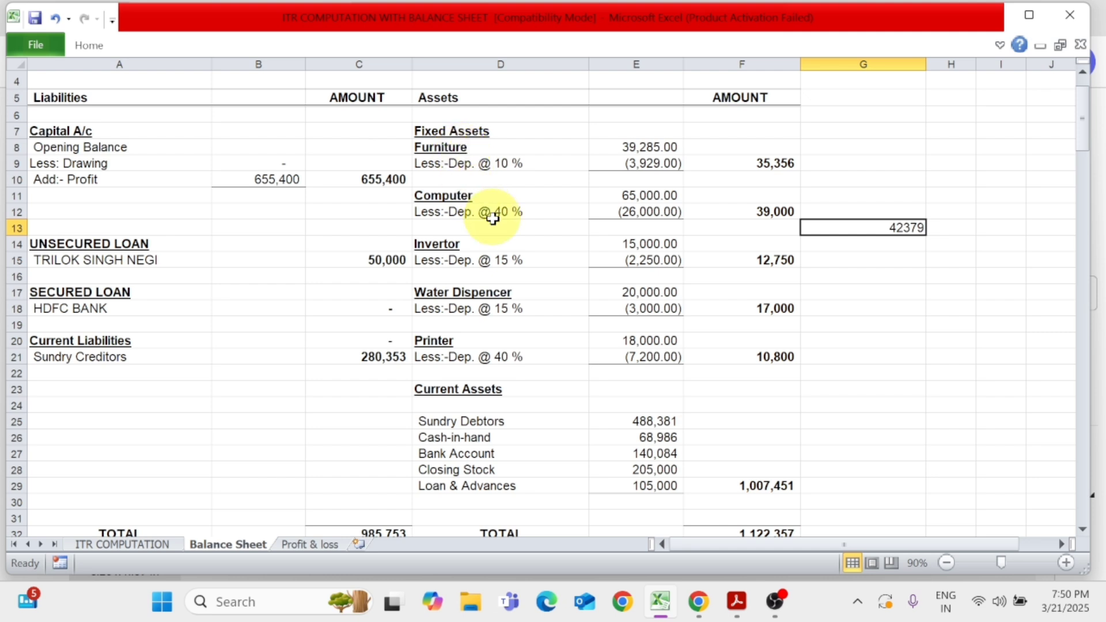
pyautogui.scroll(-1, 591, 254)
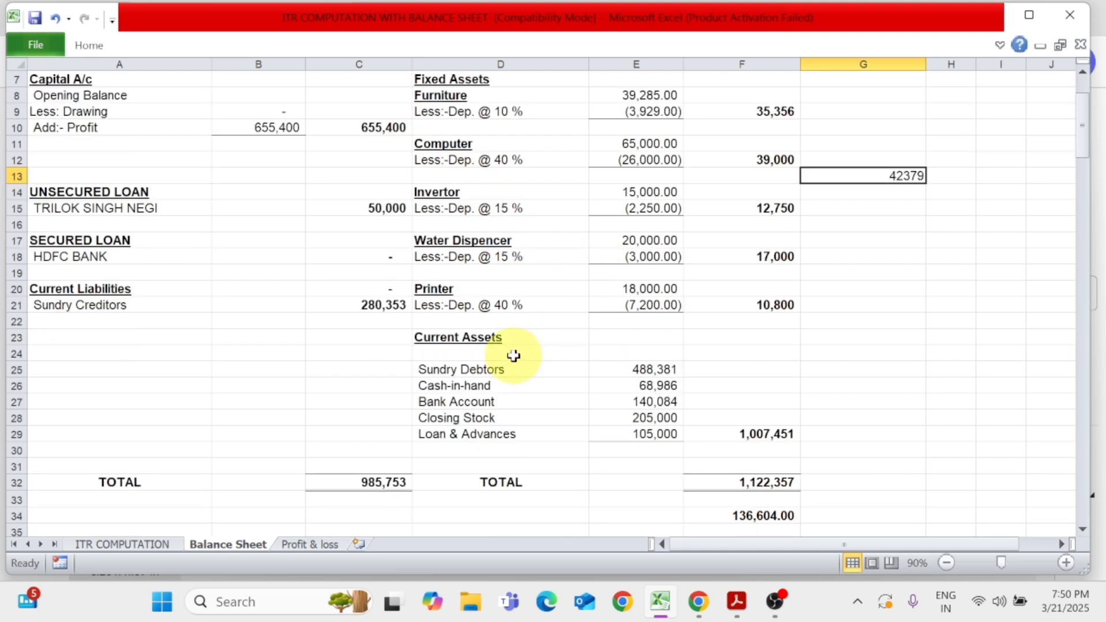
pyautogui.click(494, 369)
pyautogui.click(660, 368)
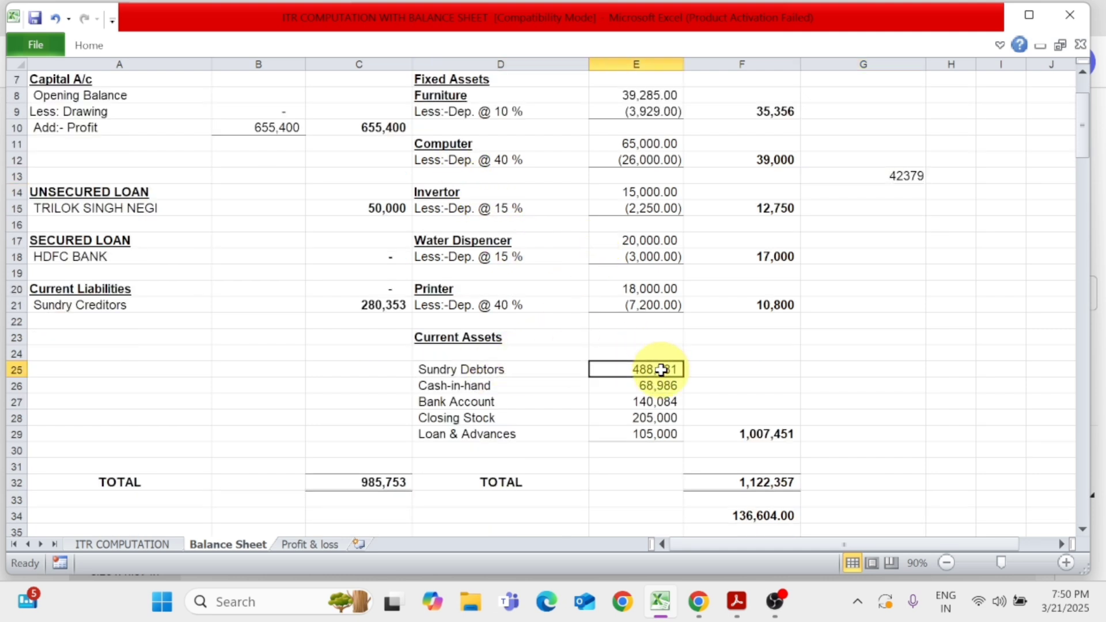
pyautogui.click(469, 386)
pyautogui.click(642, 385)
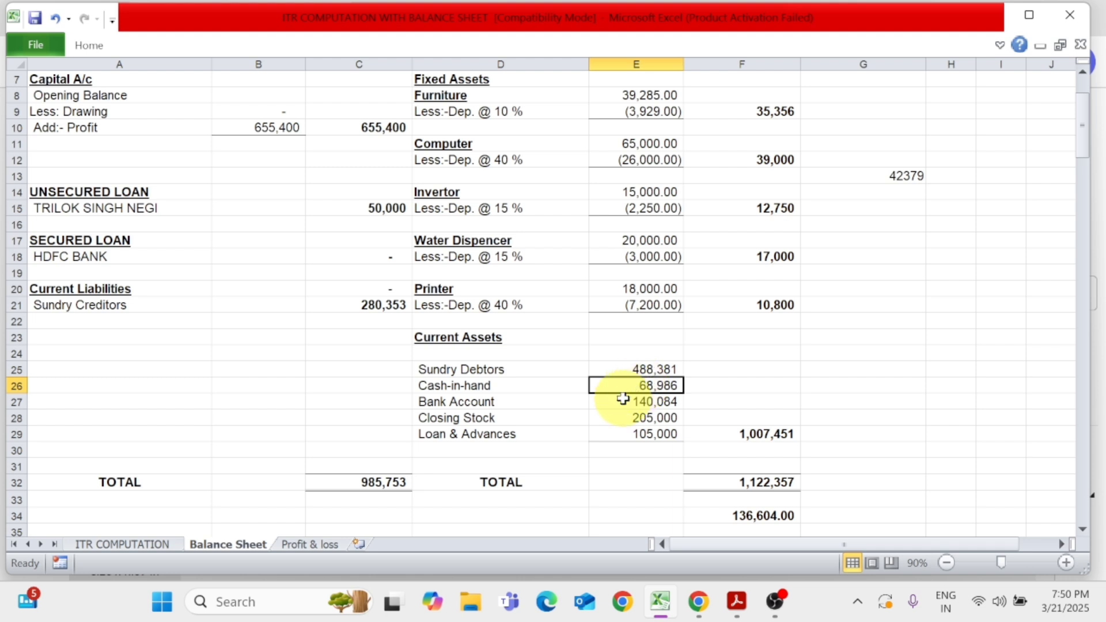
pyautogui.click(543, 405)
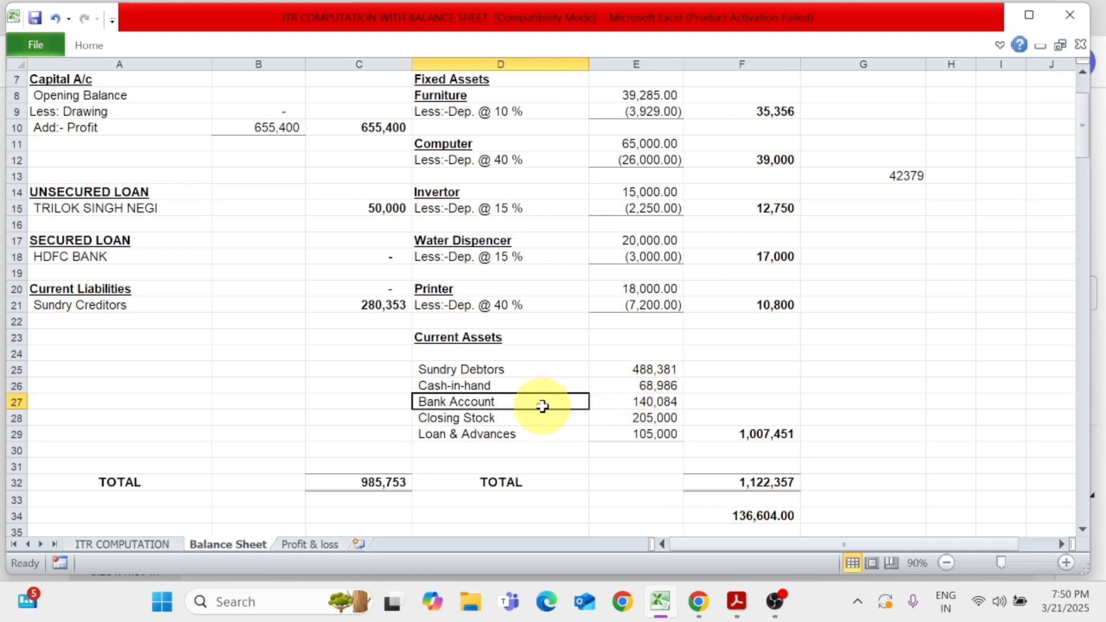
pyautogui.scroll(2, 543, 407)
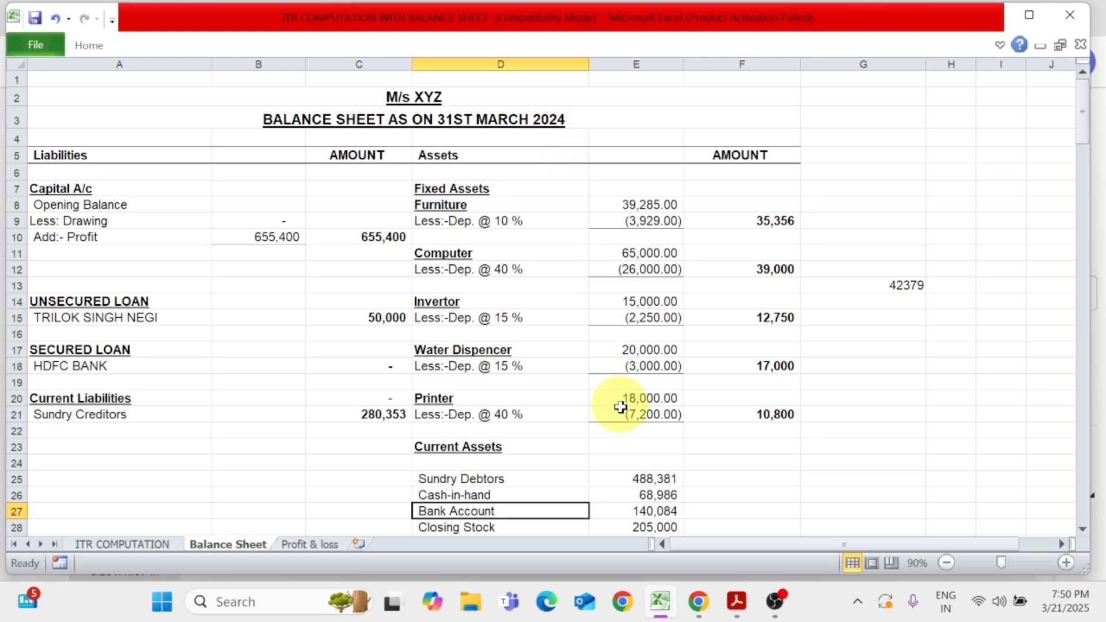
pyautogui.scroll(-2, 620, 407)
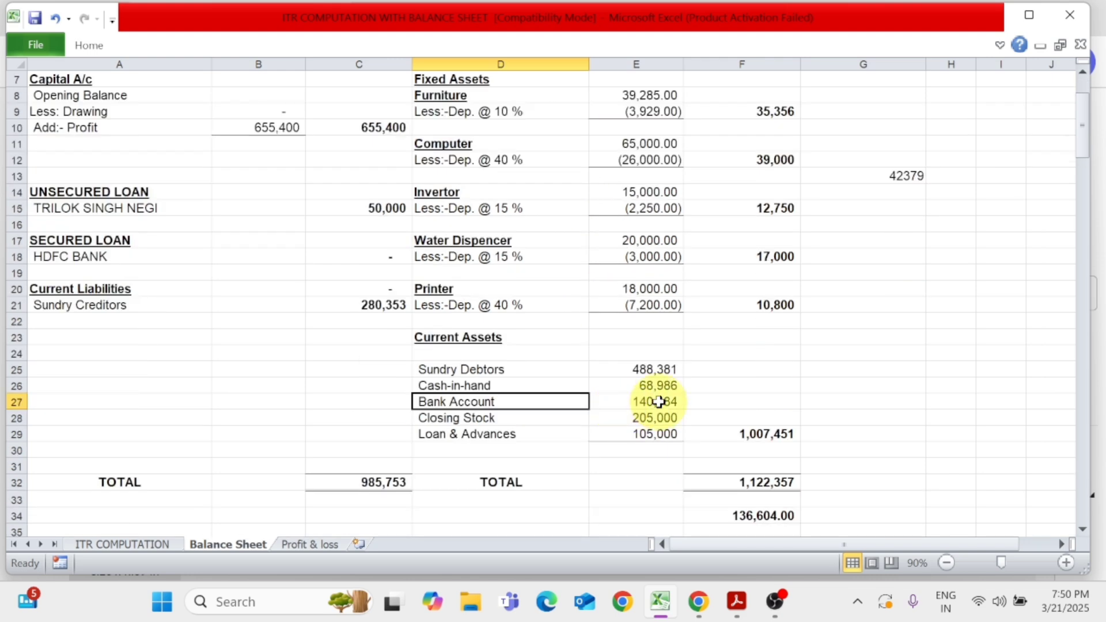
pyautogui.click(628, 402)
# Check that the balance sheet's Closing Stock formula in E28 links to By Closing Stock in the profit & loss account
pyautogui.click(516, 418)
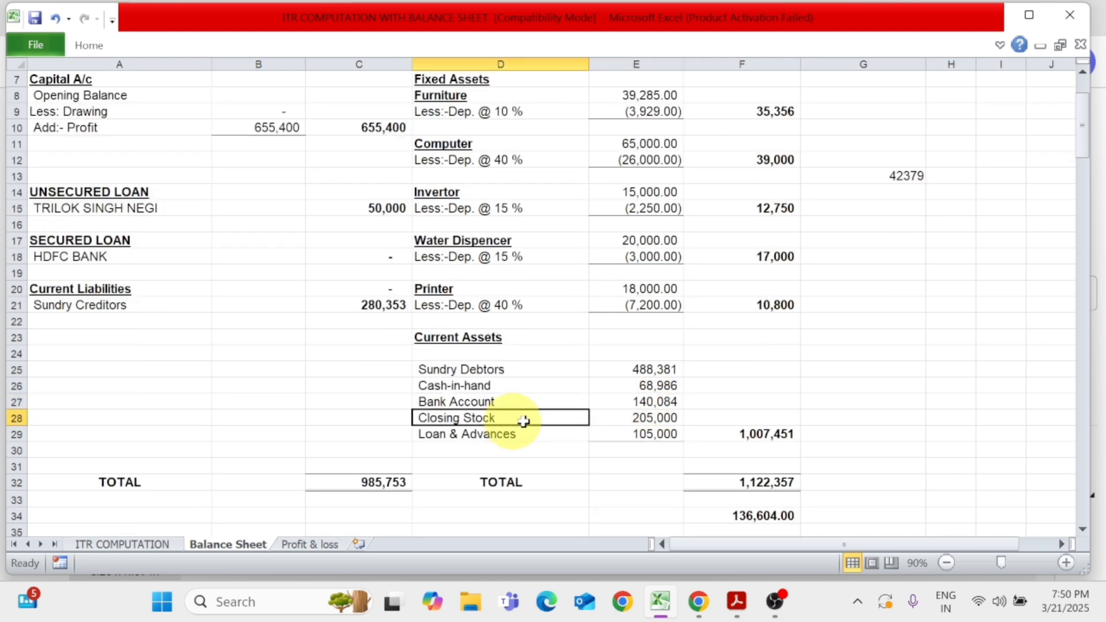
pyautogui.click(666, 420)
pyautogui.press('F2')
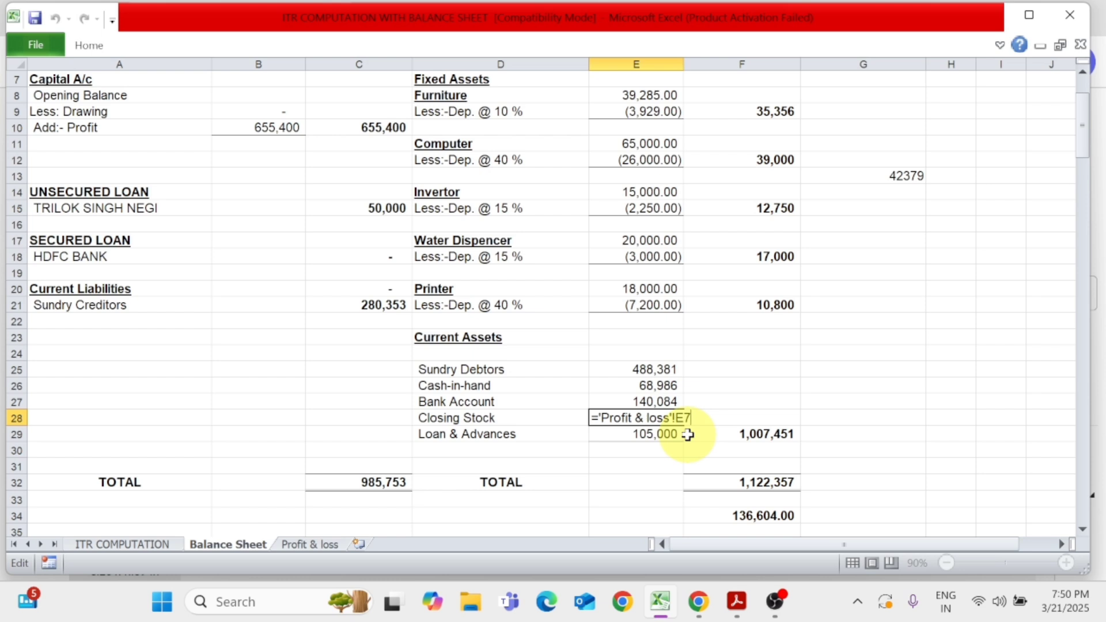
pyautogui.press('Escape')
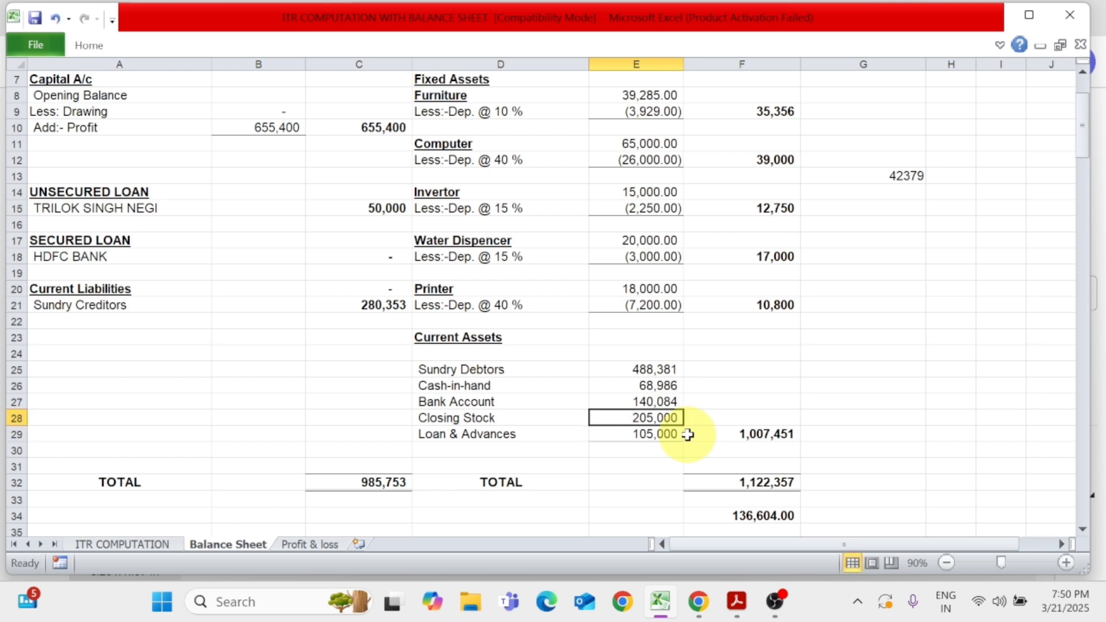
pyautogui.click(311, 545)
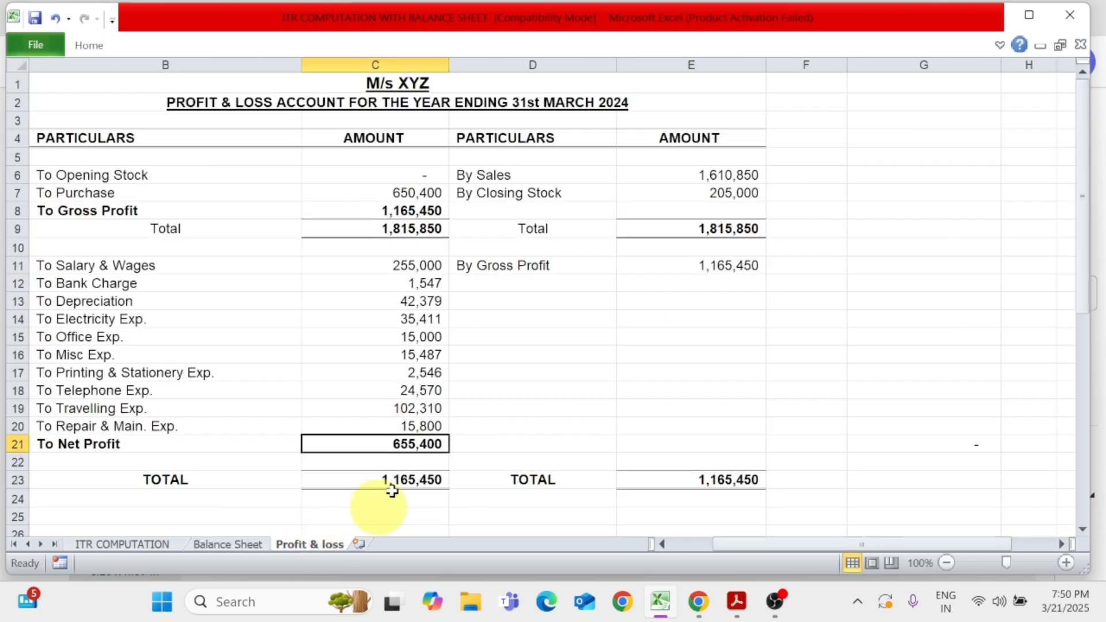
pyautogui.click(531, 192)
pyautogui.click(704, 193)
pyautogui.click(227, 545)
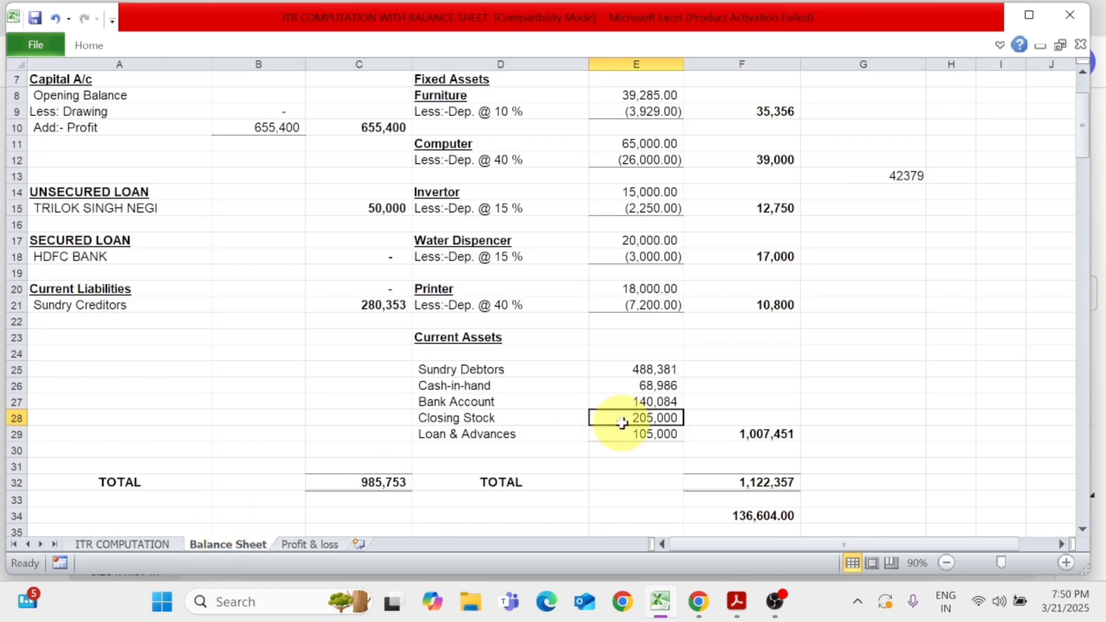
pyautogui.press('F2')
pyautogui.press('Return')
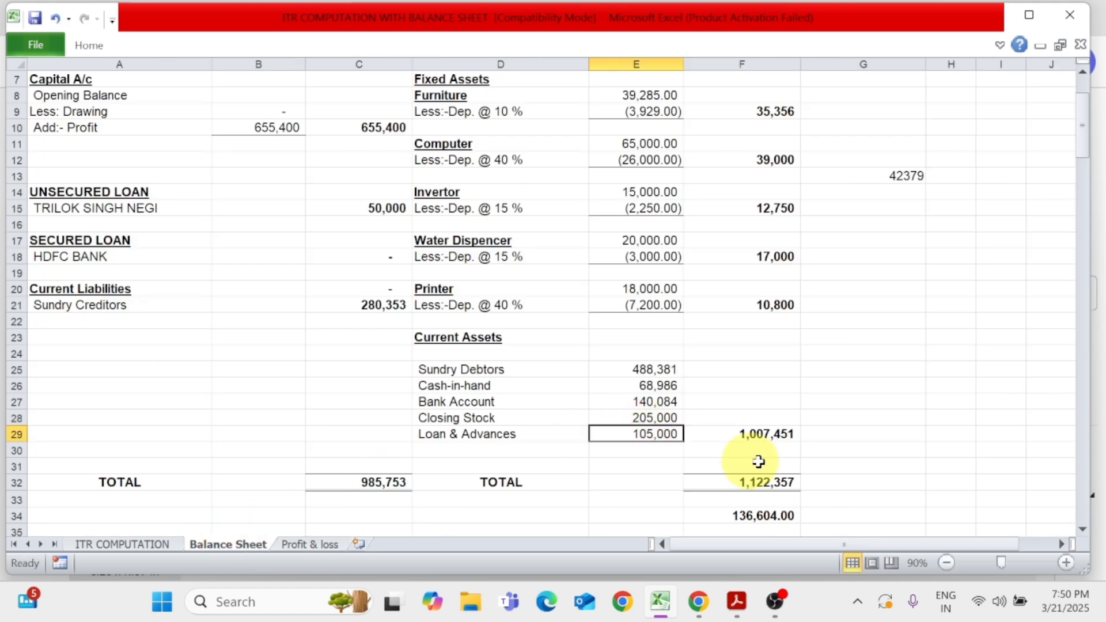
# Check the Loan & Advances entry in E29 and review the fixed and current assets of the balance sheet
pyautogui.press('F2')
pyautogui.press('Return')
pyautogui.press('Up')
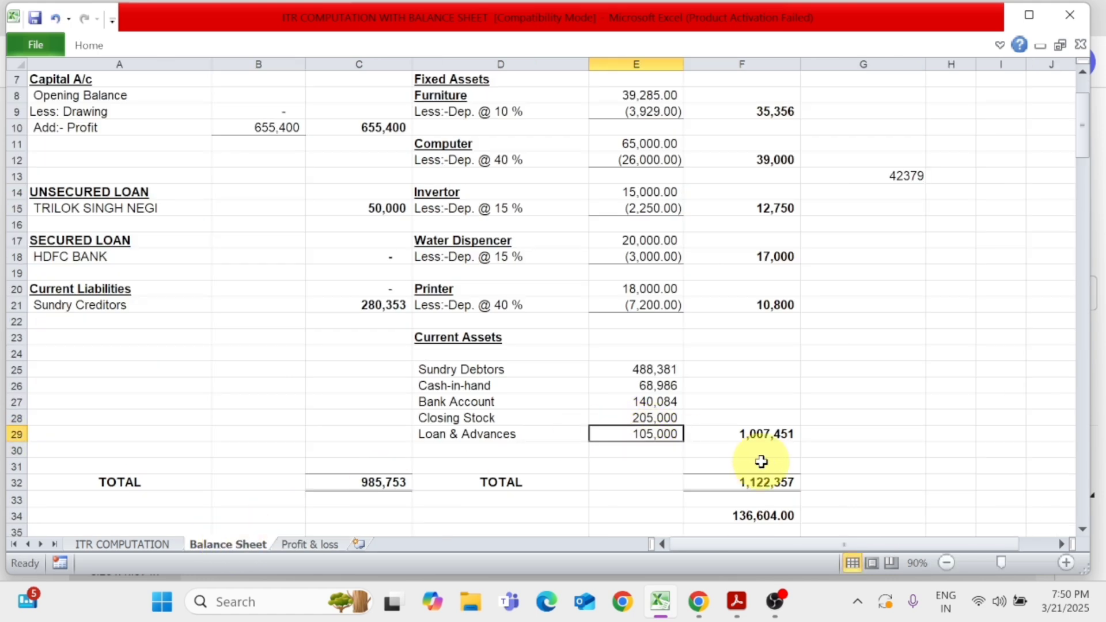
pyautogui.scroll(1, 762, 462)
pyautogui.scroll(1, 761, 462)
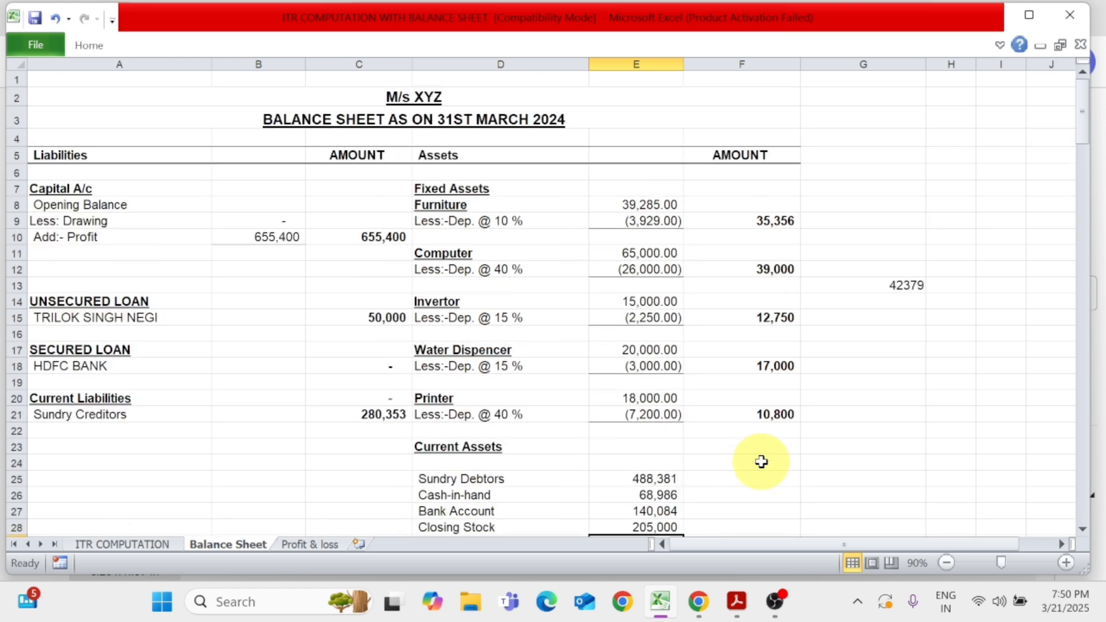
pyautogui.scroll(-2, 761, 462)
pyautogui.scroll(-1, 743, 464)
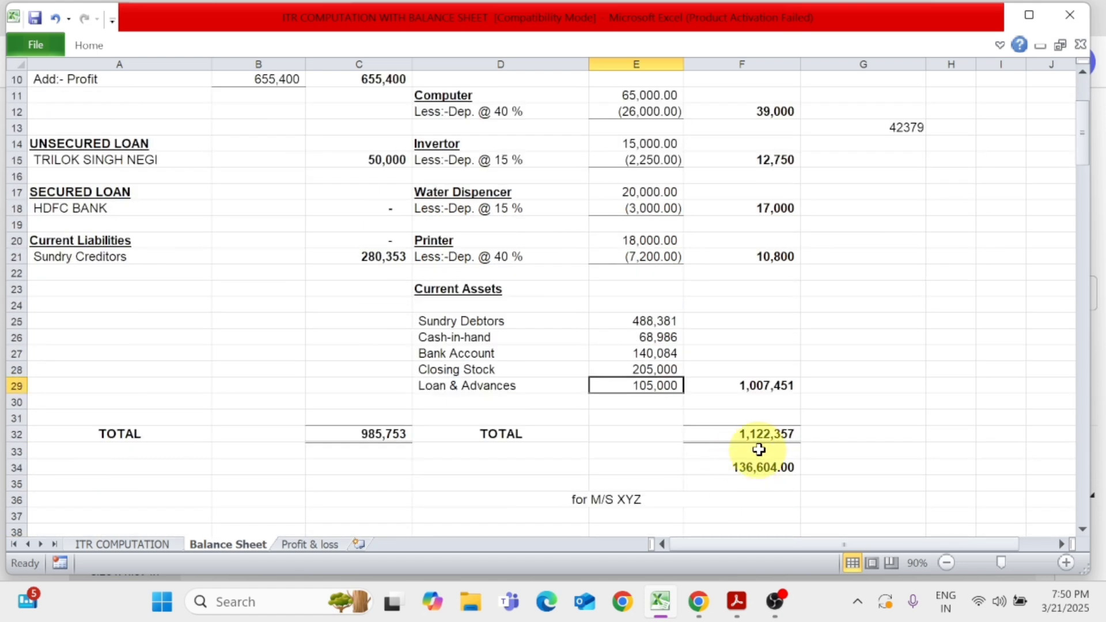
pyautogui.scroll(2, 757, 443)
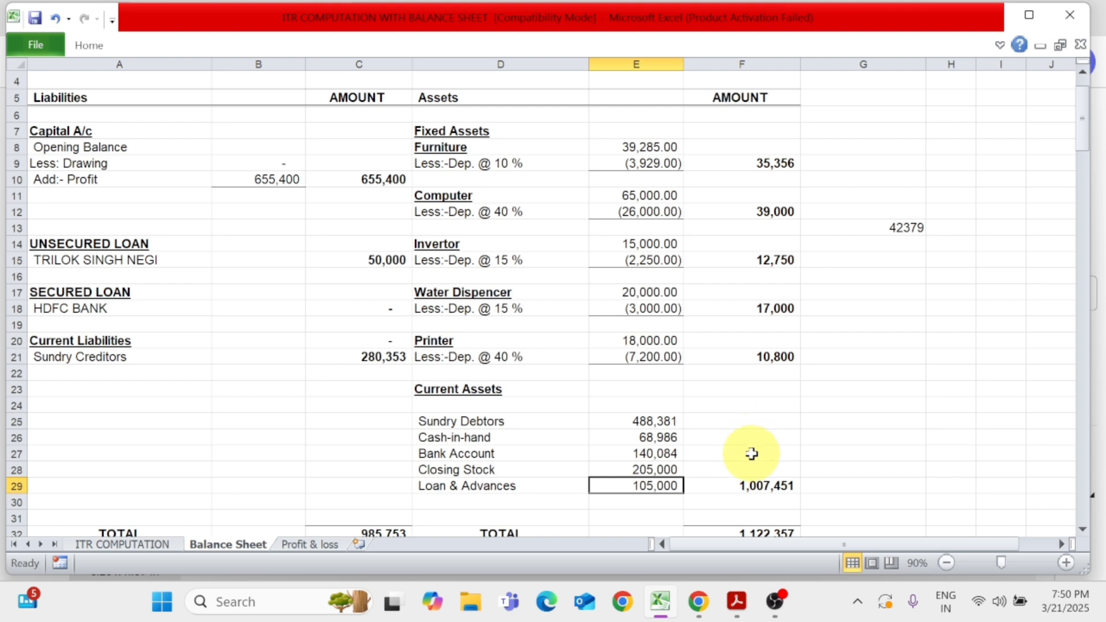
pyautogui.scroll(-1, 752, 455)
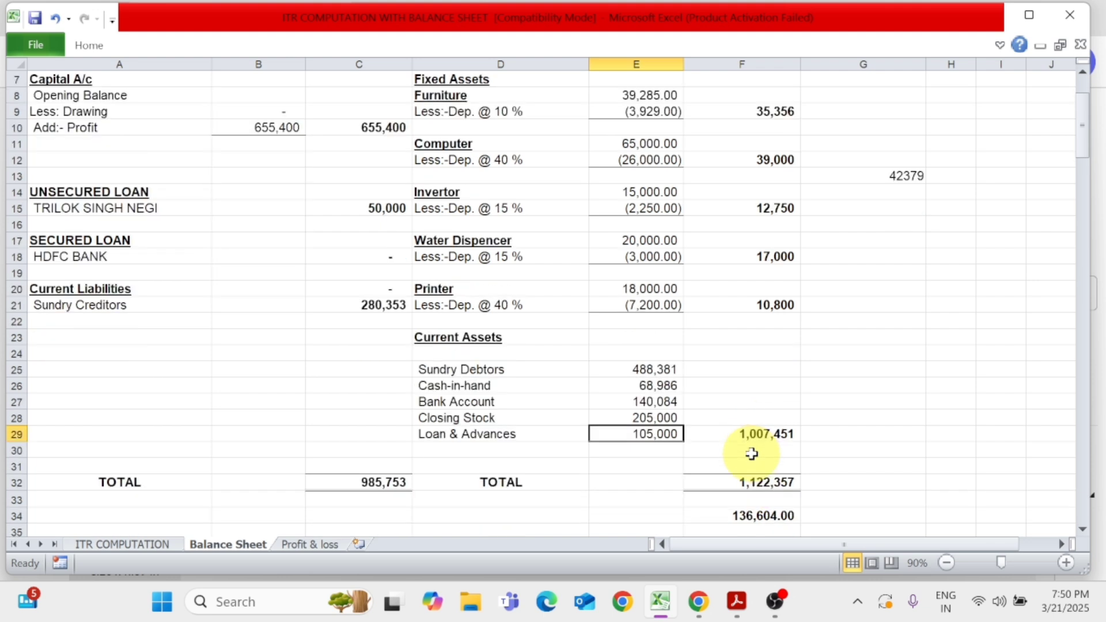
# Compare the balance sheet's assets total in F32 with the liabilities total in C32, and check the difference cell F34
pyautogui.click(538, 481)
pyautogui.click(755, 481)
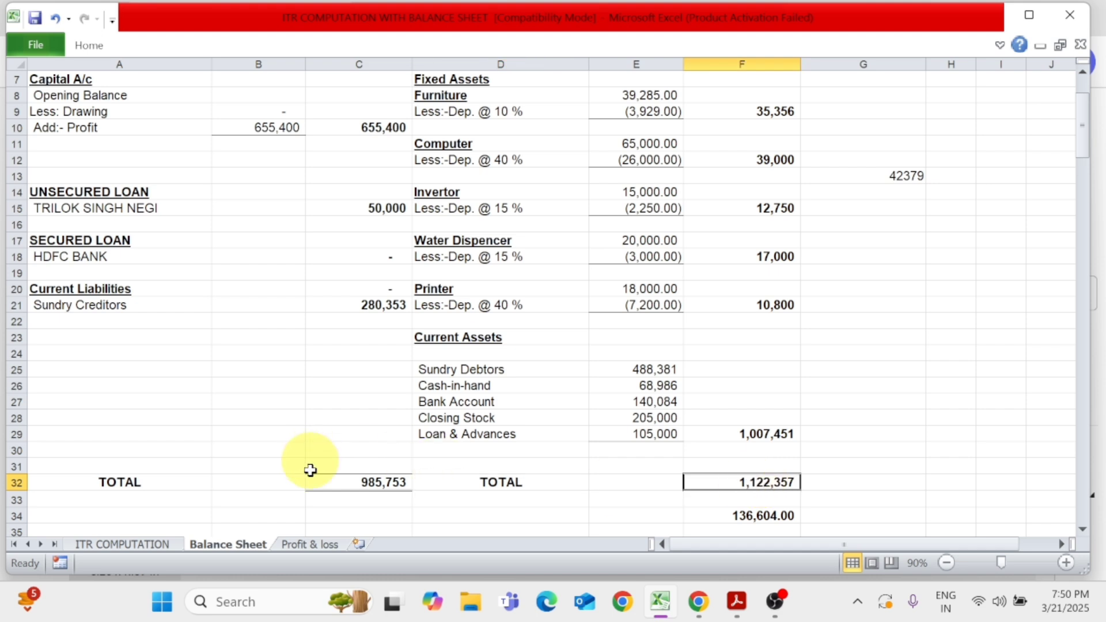
pyautogui.click(366, 483)
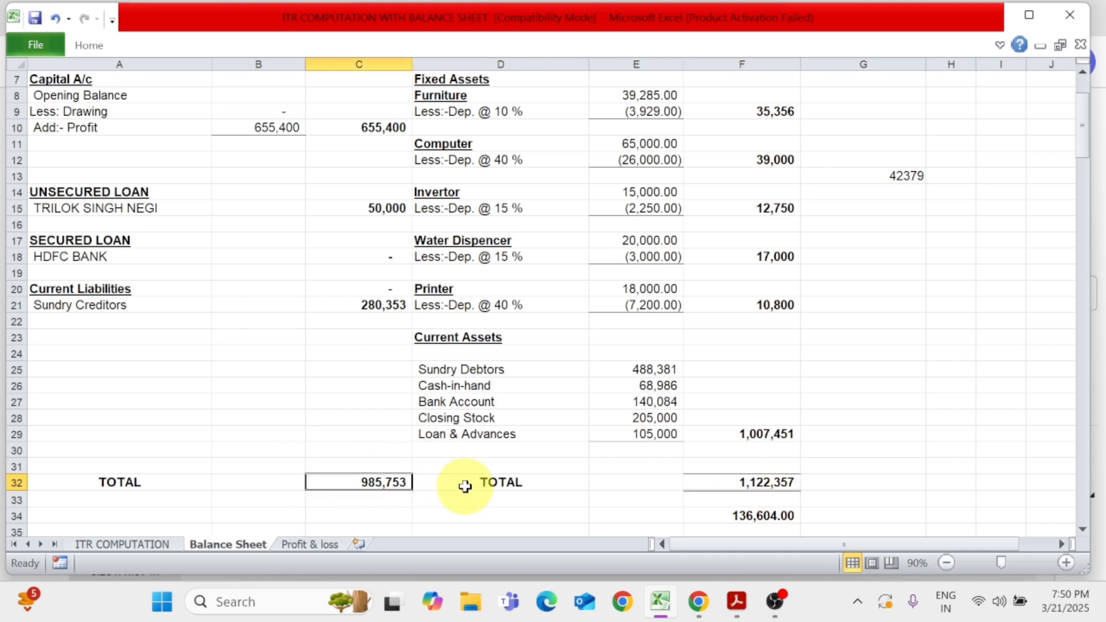
pyautogui.scroll(-2, 466, 487)
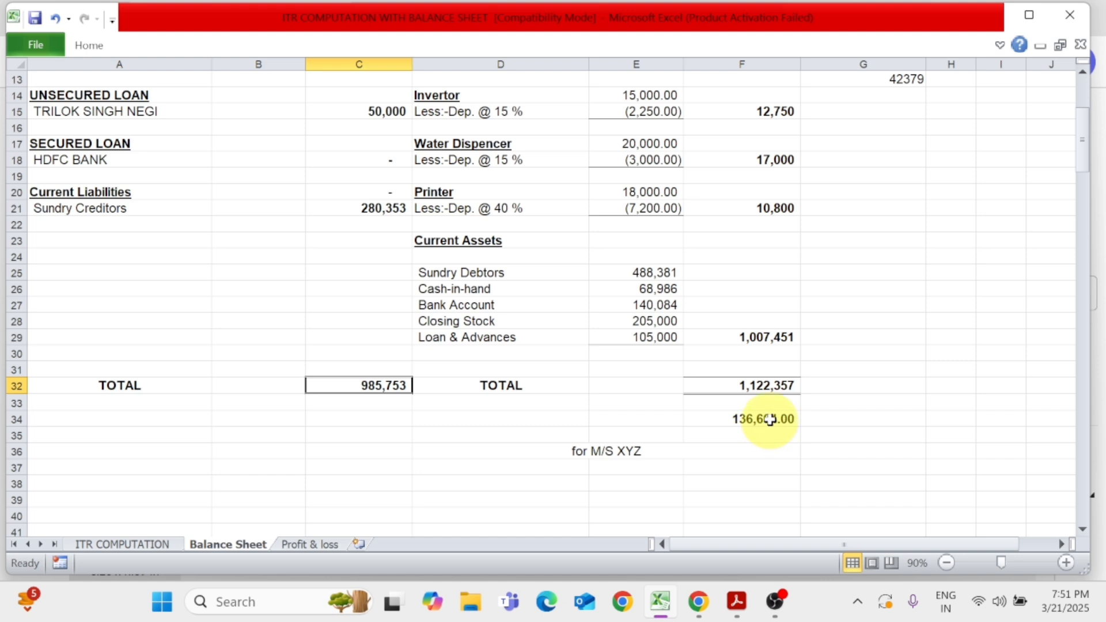
pyautogui.click(760, 428)
pyautogui.scroll(1, 727, 450)
pyautogui.scroll(1, 727, 450)
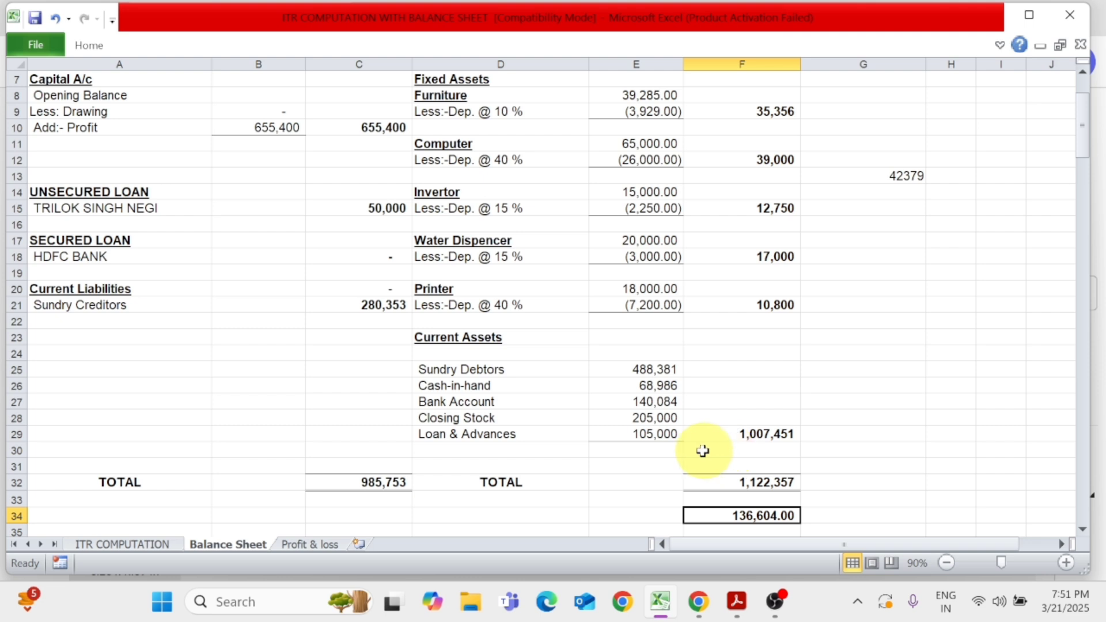
pyautogui.click(637, 369)
pyautogui.press('F2')
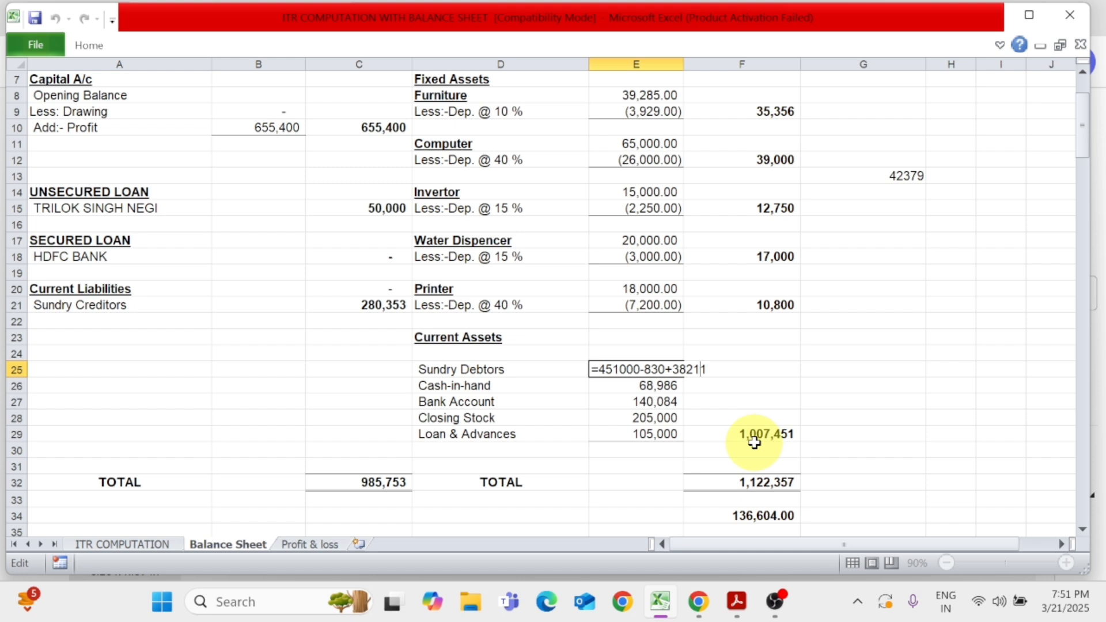
pyautogui.write('-13660')
pyautogui.press('Return')
pyautogui.press('Up')
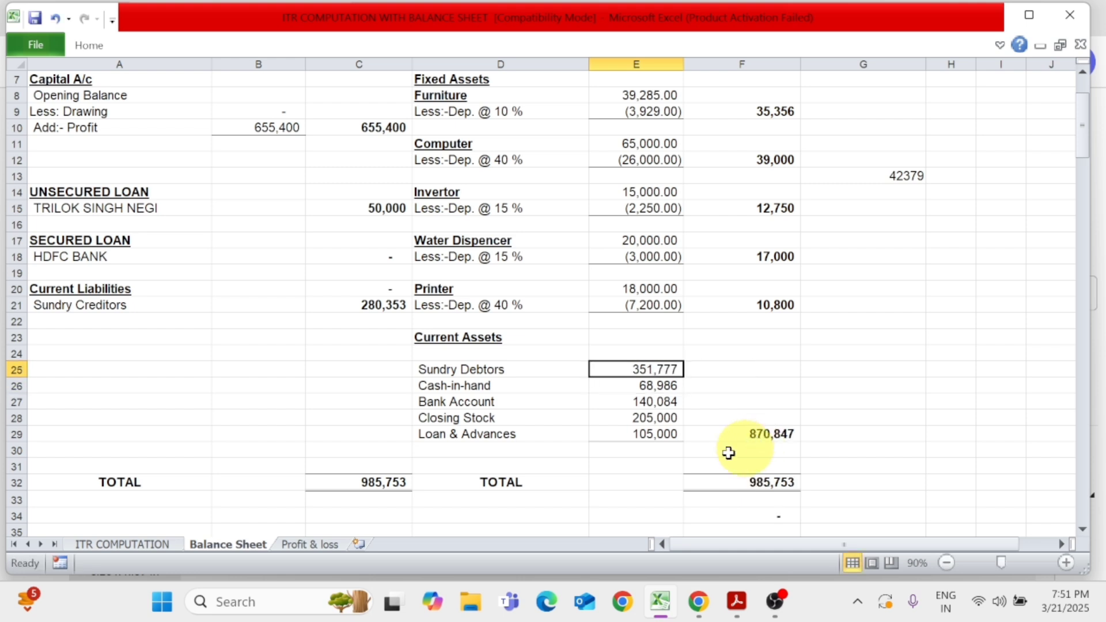
# Review the balance sheet from its heading to the totals, comparing the liabilities total in C32 with the assets total in F32
pyautogui.scroll(2, 570, 470)
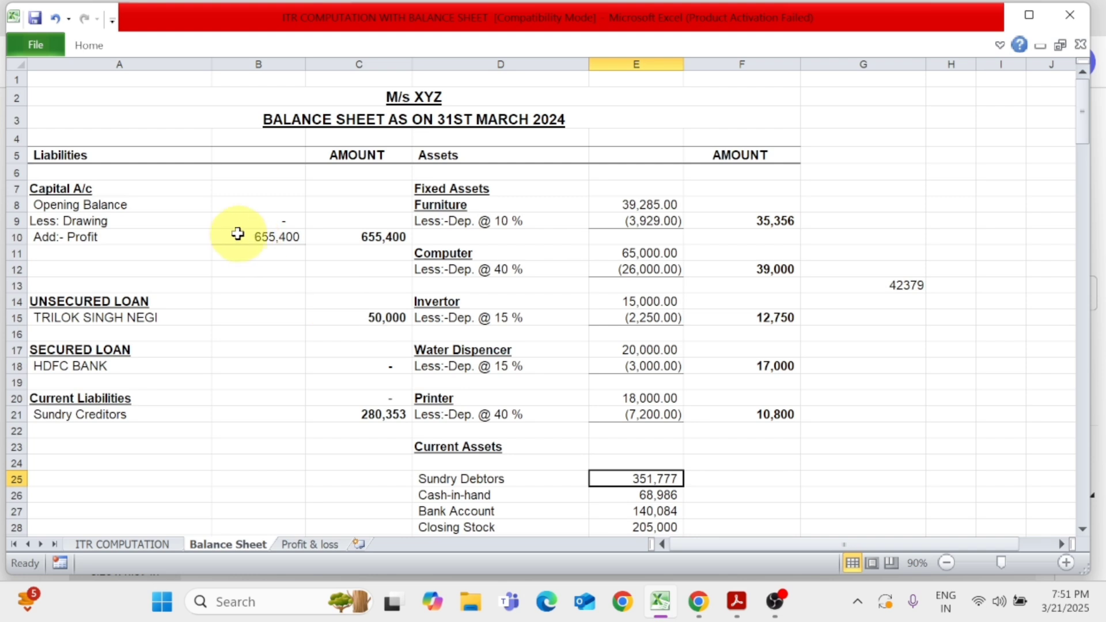
pyautogui.scroll(-2, 765, 388)
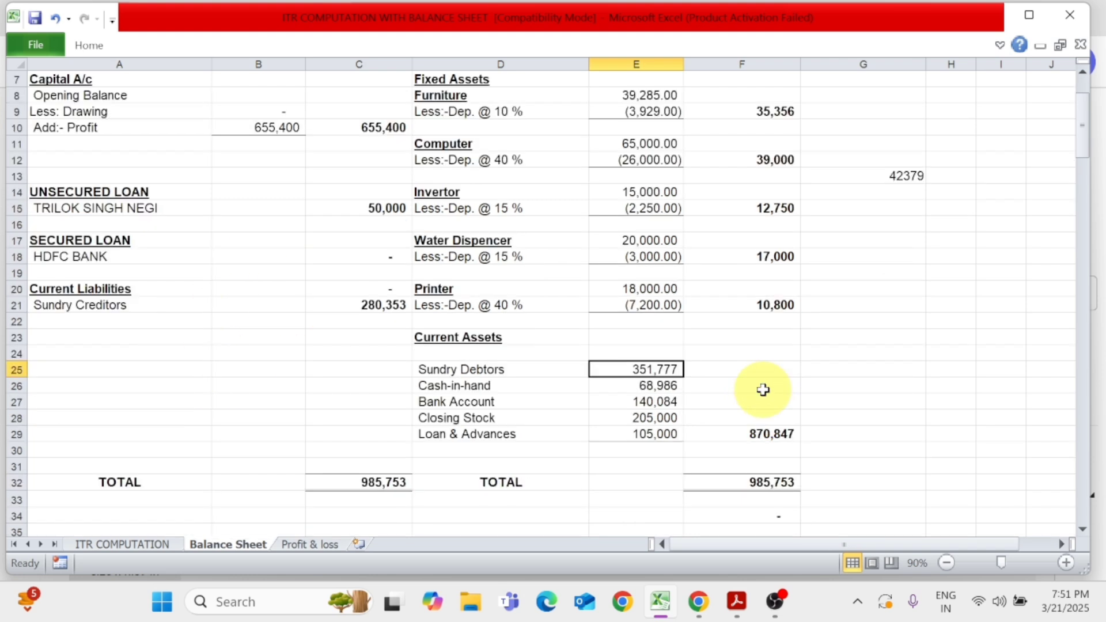
pyautogui.click(356, 483)
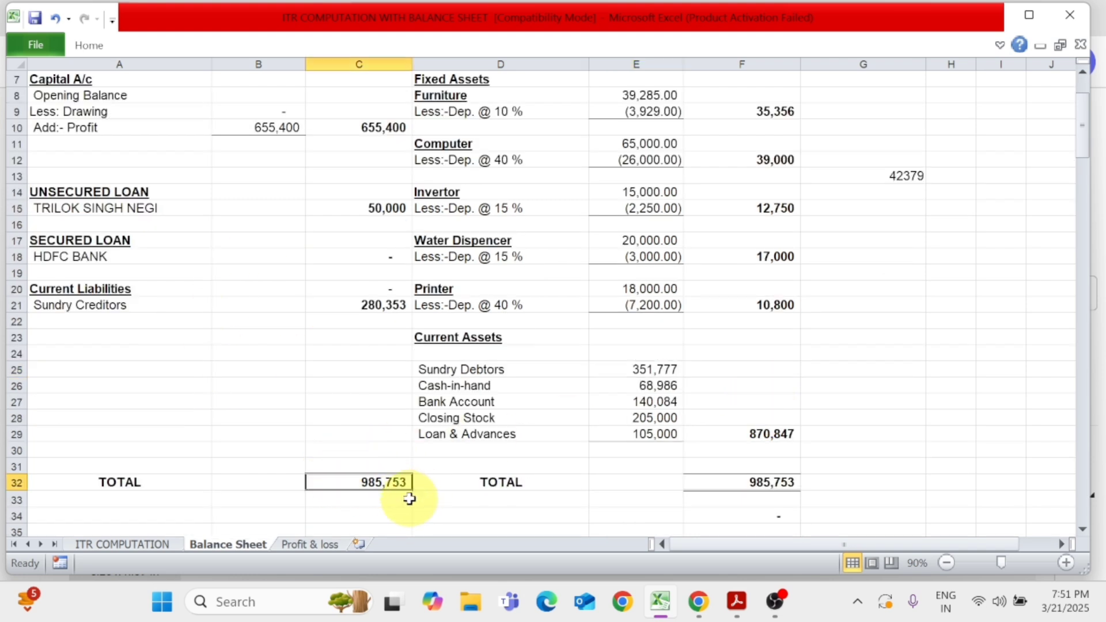
pyautogui.click(785, 483)
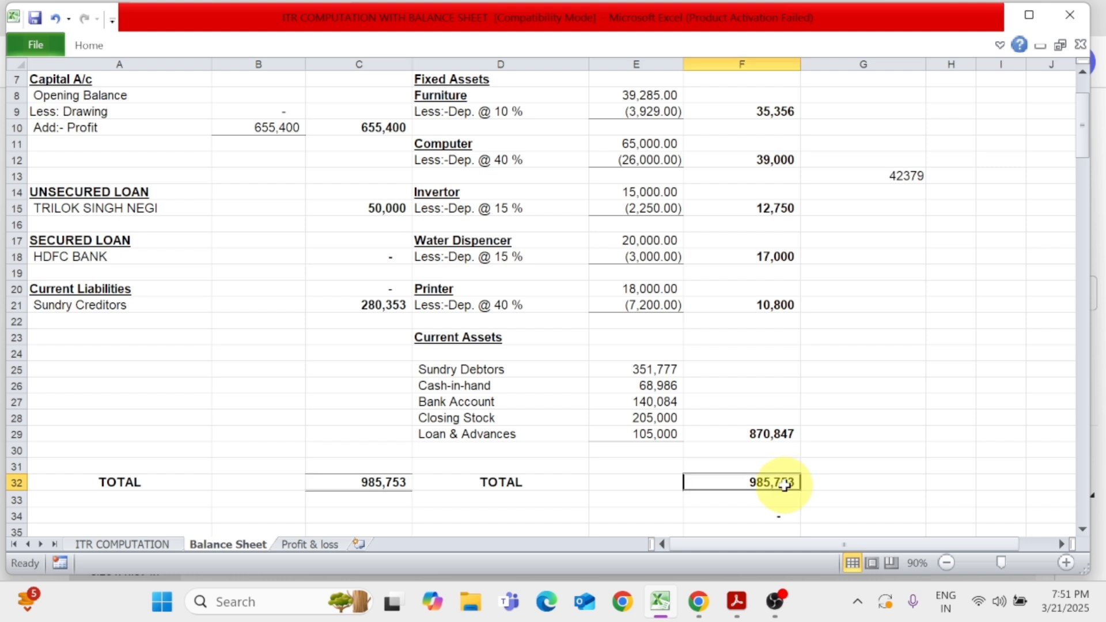
# Check the Cash-in-hand and Bank Account amounts in E26 and E27 under Current Assets
pyautogui.click(656, 386)
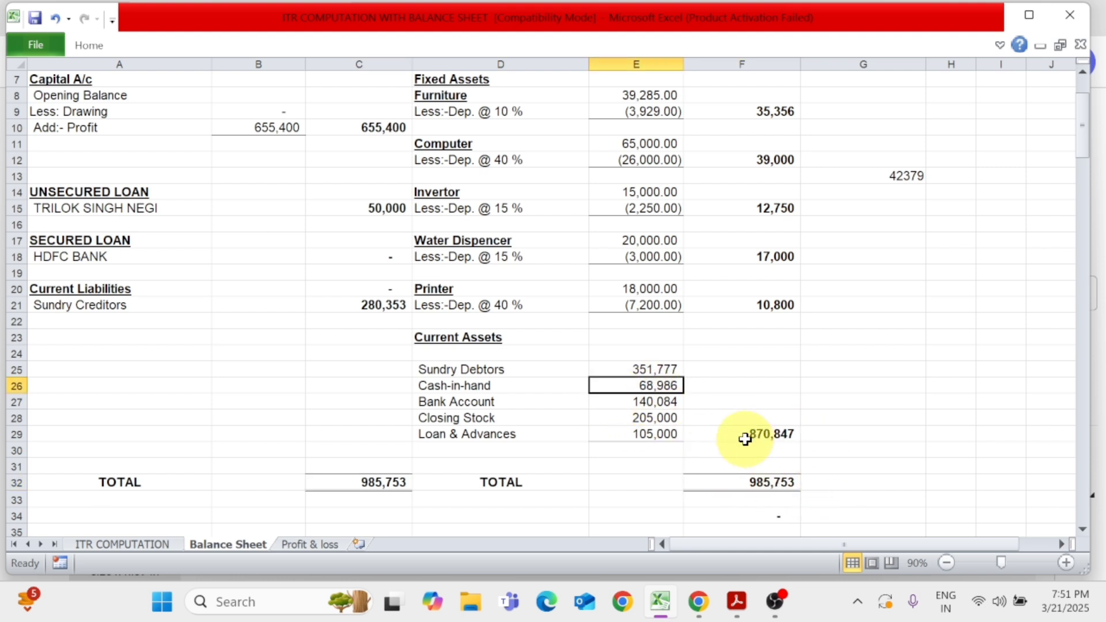
pyautogui.click(489, 401)
pyautogui.click(650, 402)
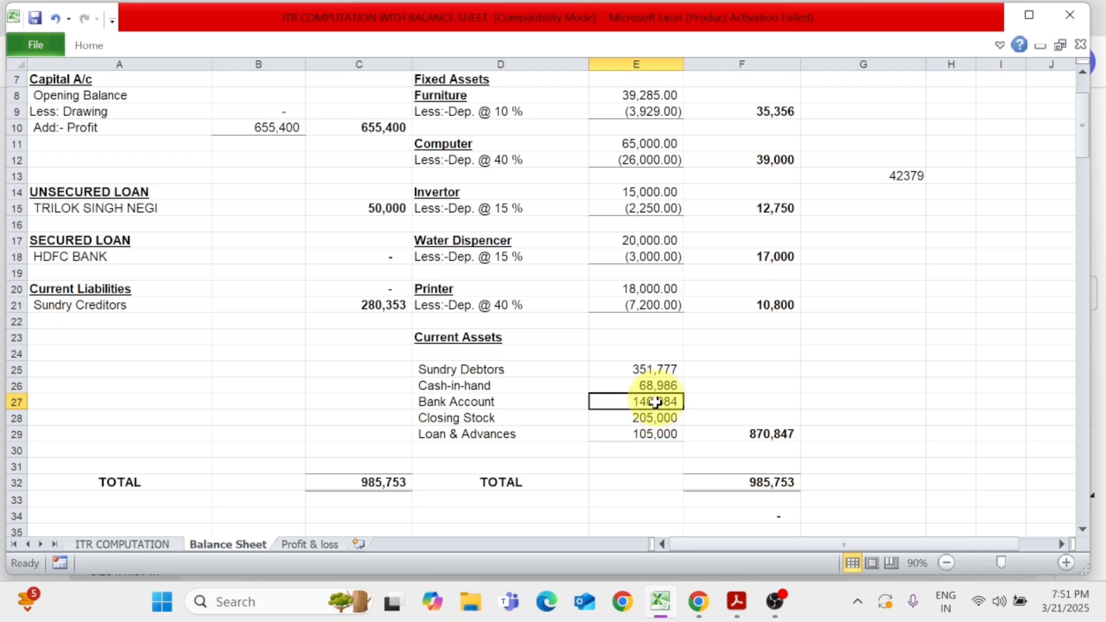
pyautogui.scroll(2, 647, 420)
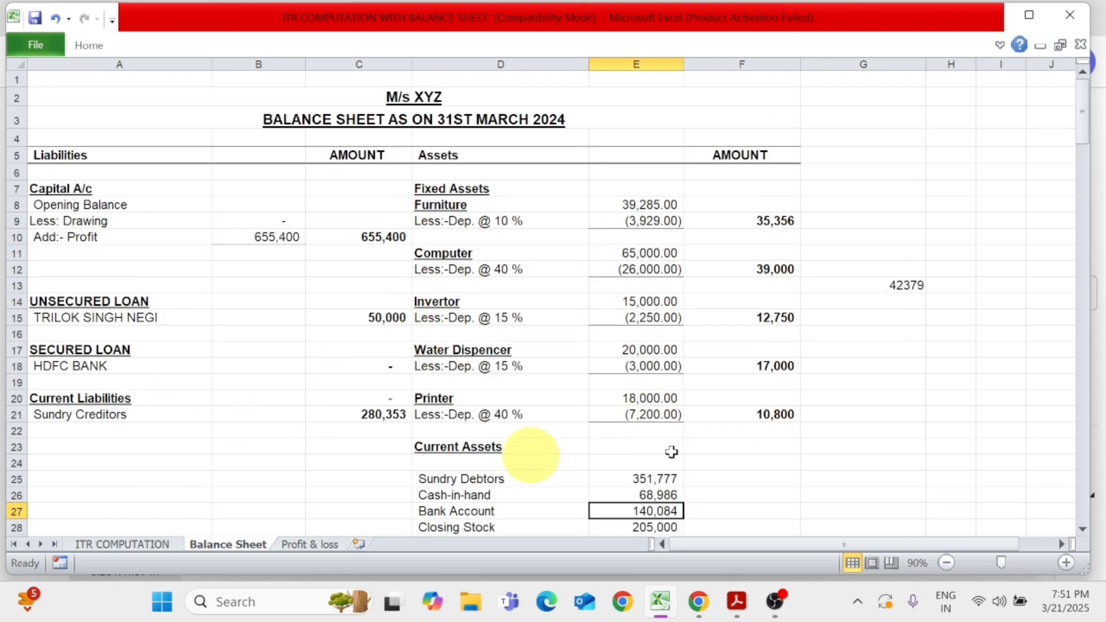
# Review the Profit & loss worksheet and the income particulars on the ITR COMPUTATION worksheet
pyautogui.click(299, 544)
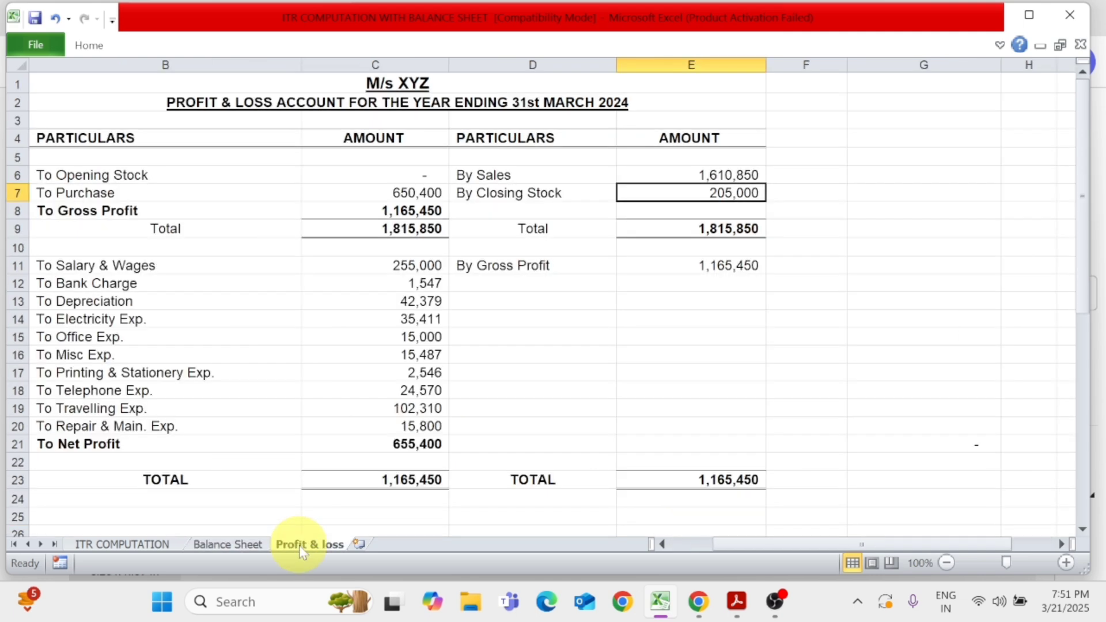
pyautogui.click(119, 545)
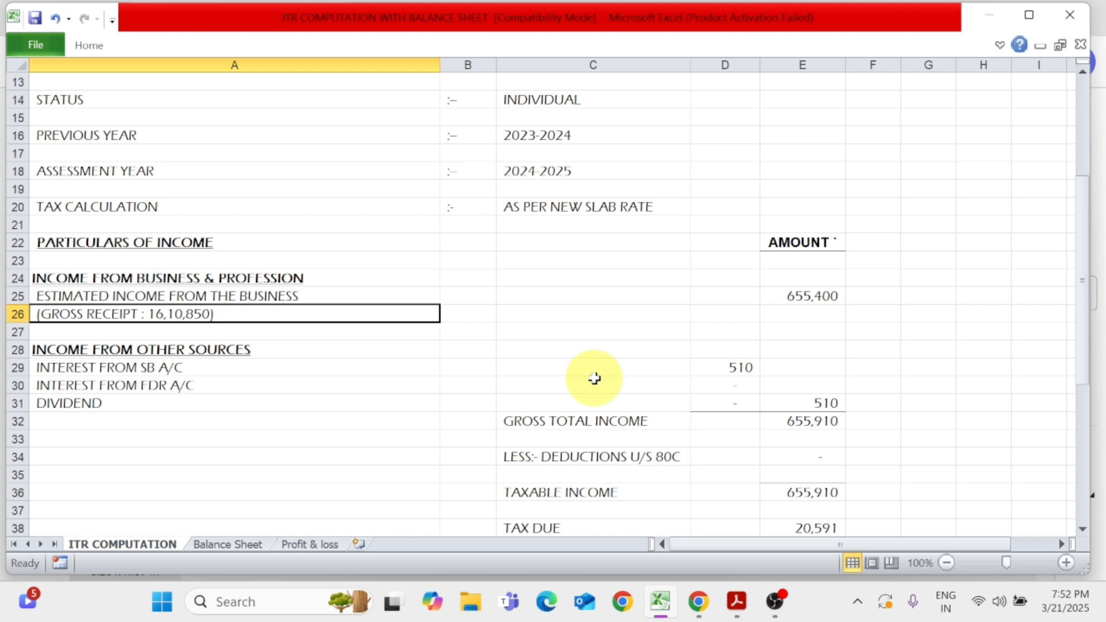
pyautogui.hotkey('alt', 'Tab')
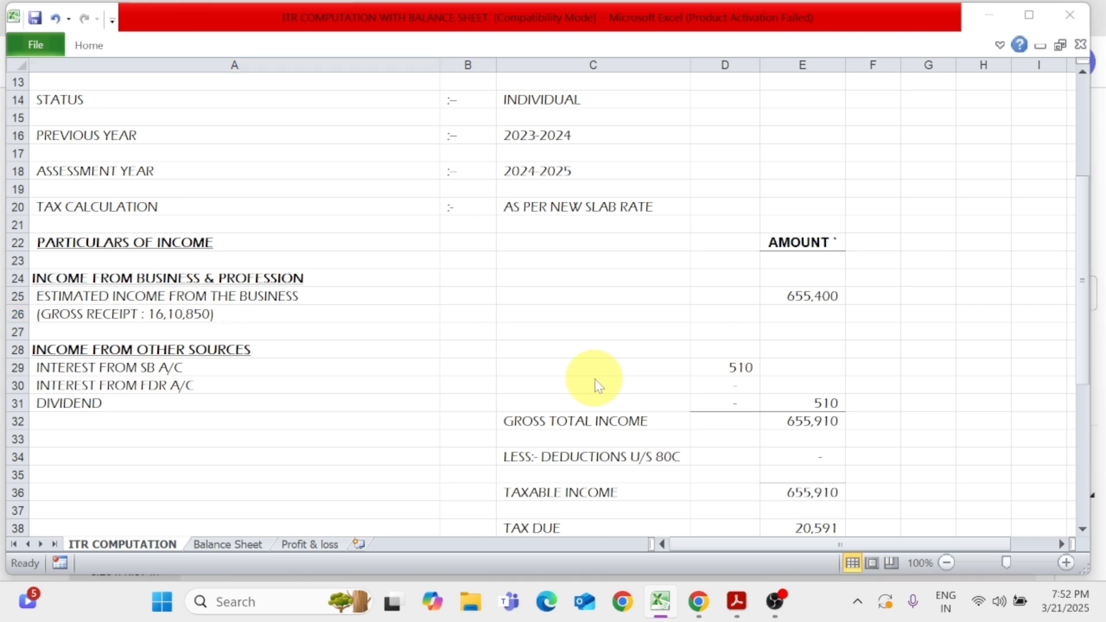